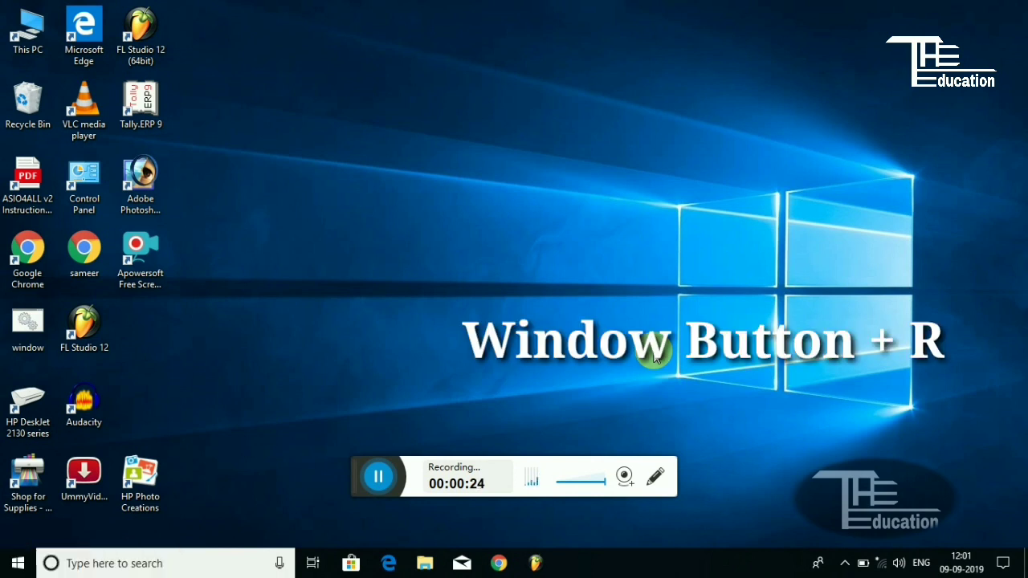
Start Paint from the Run dialog with pbrush, giving a blank 1500 × 1500px canvas
key("super+r")
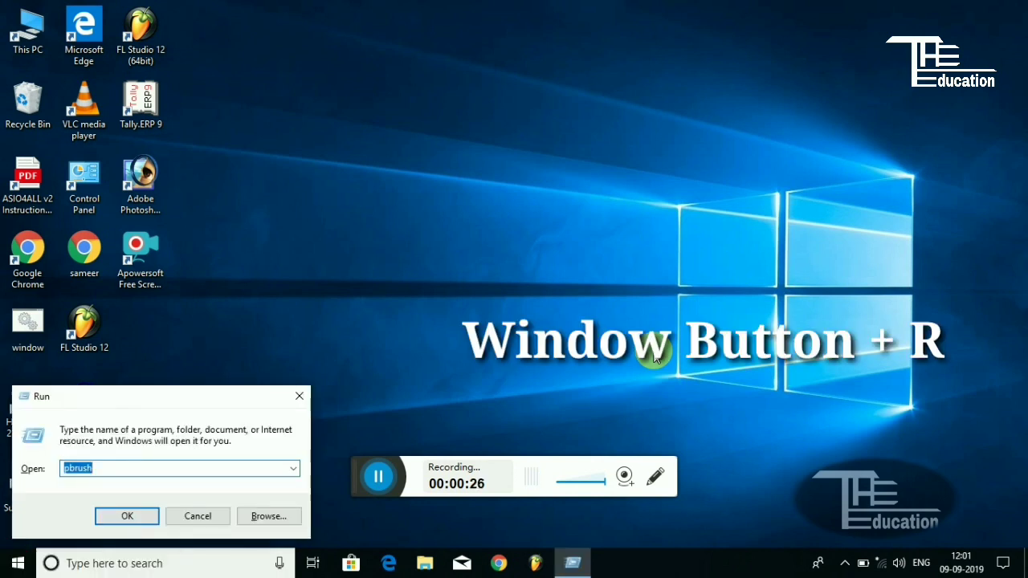
type("msp")
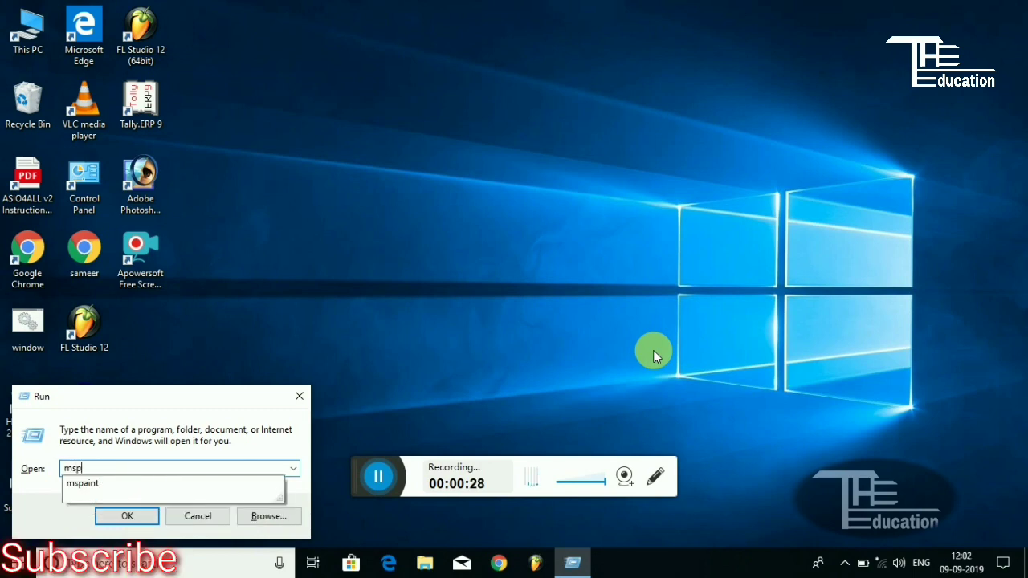
type("t")
key("Return")
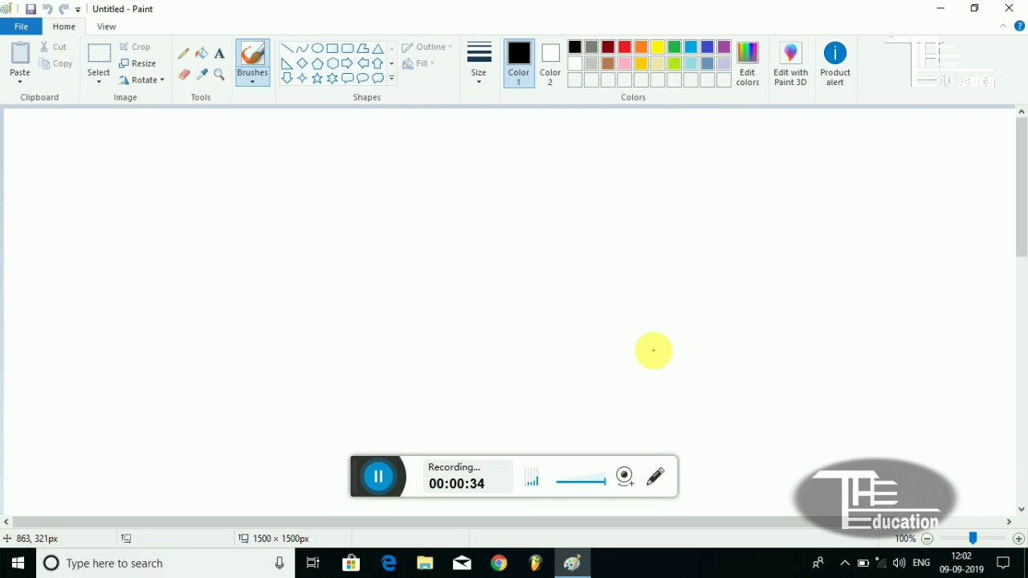
key("alt+F4")
key("super+r")
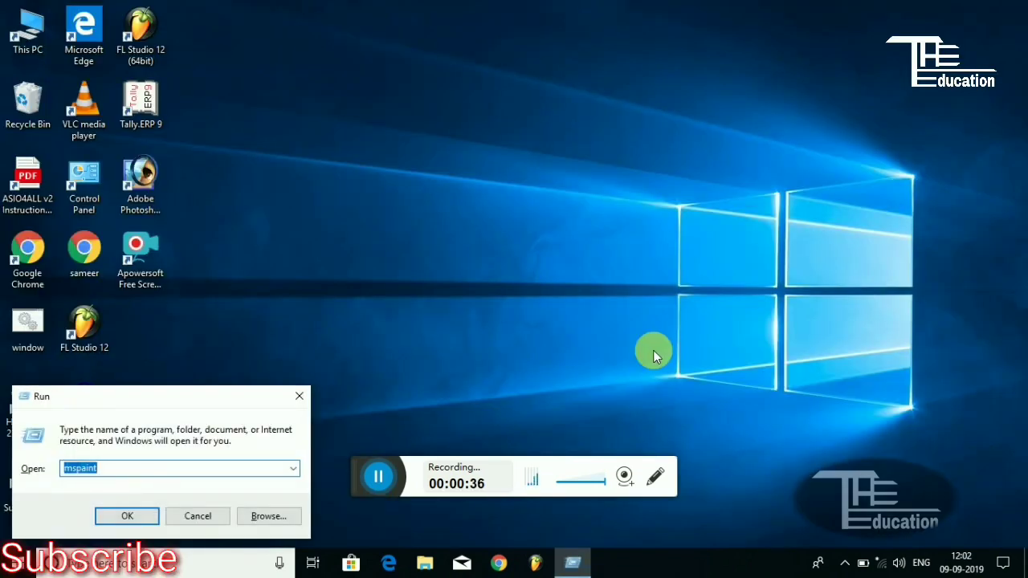
type("pbrus")
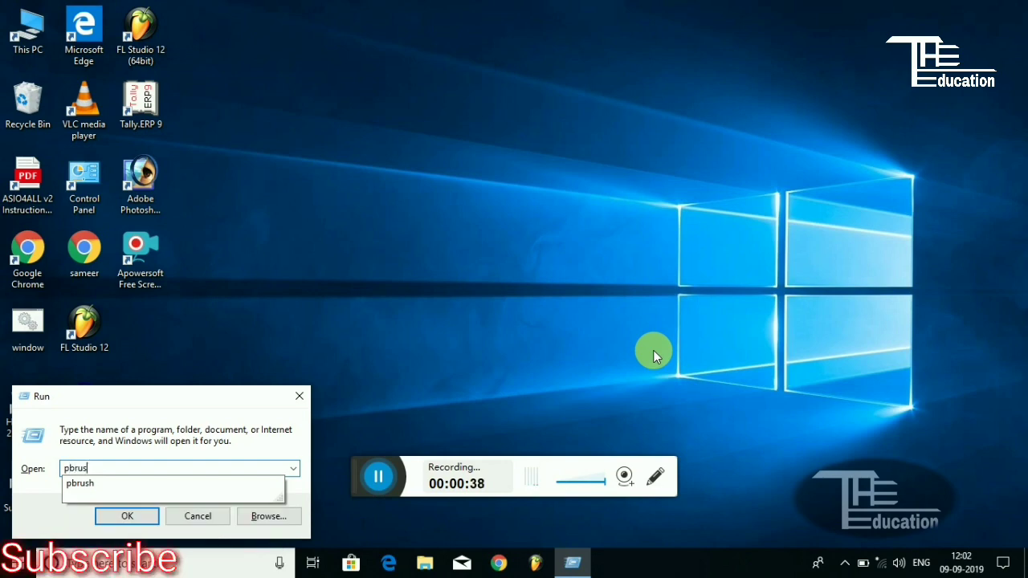
type("h")
key("Return")
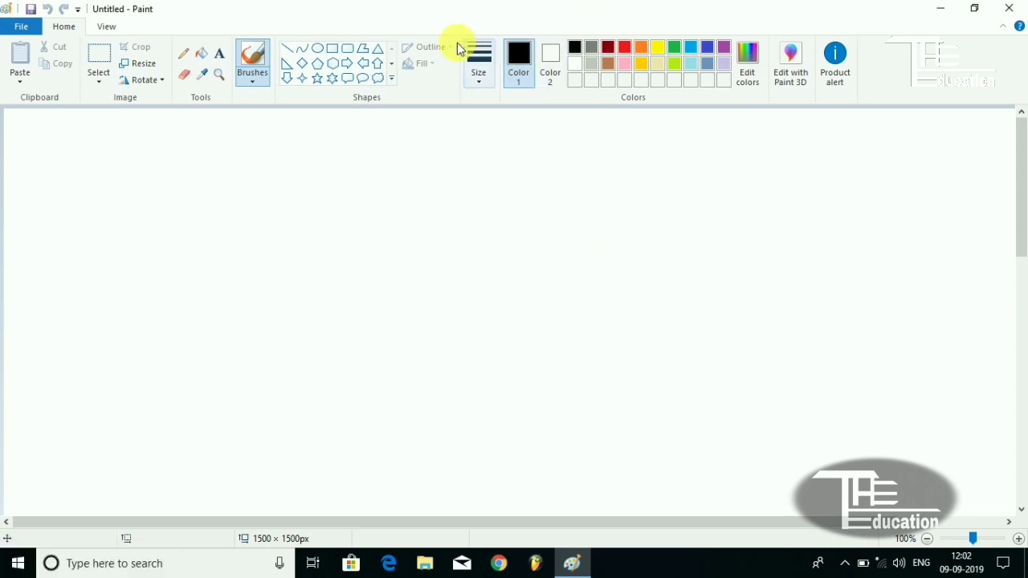
left_click(287, 49)
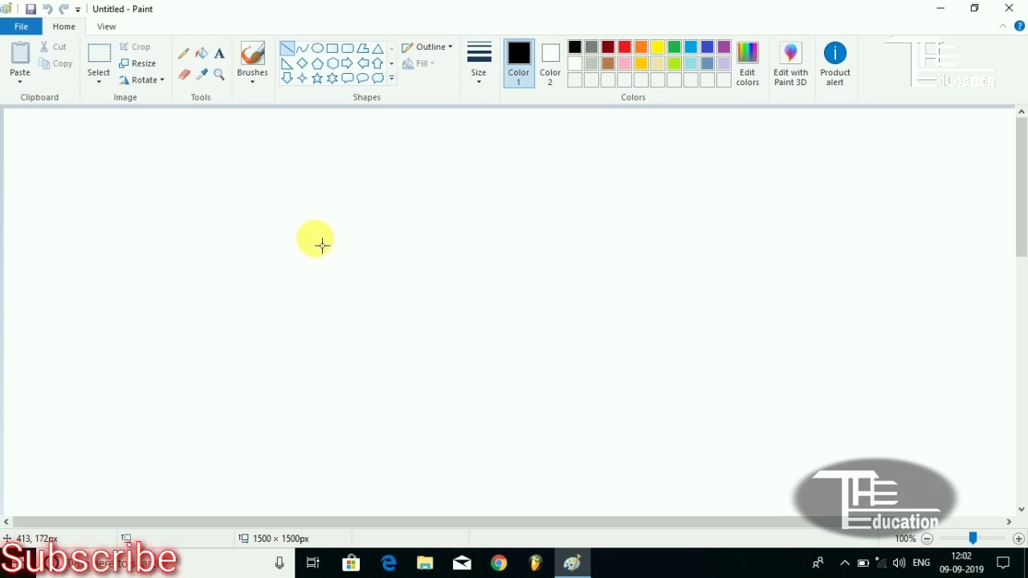
left_click_drag(314, 239, 698, 255)
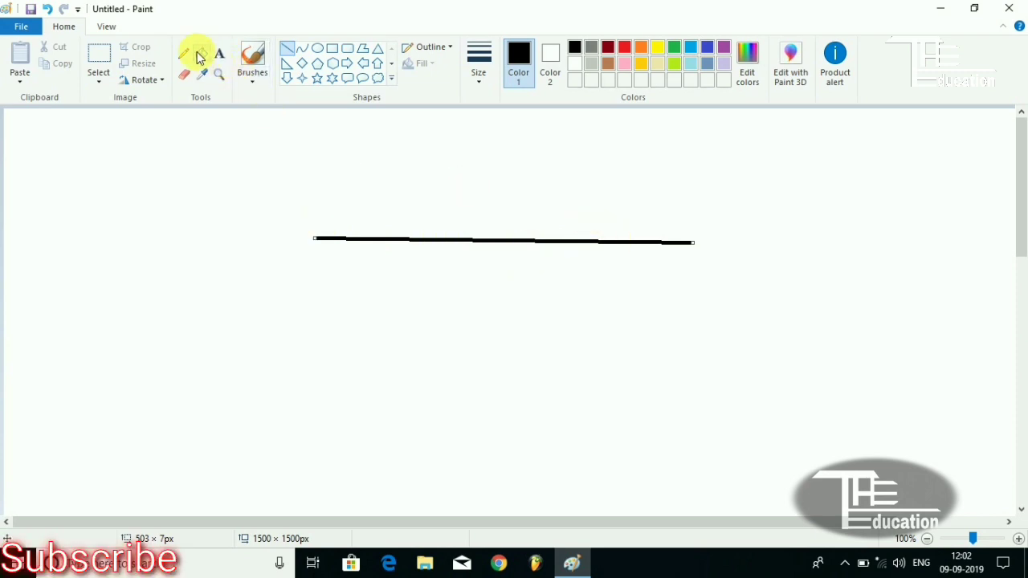
left_click(183, 74)
left_click_drag(310, 240, 455, 239)
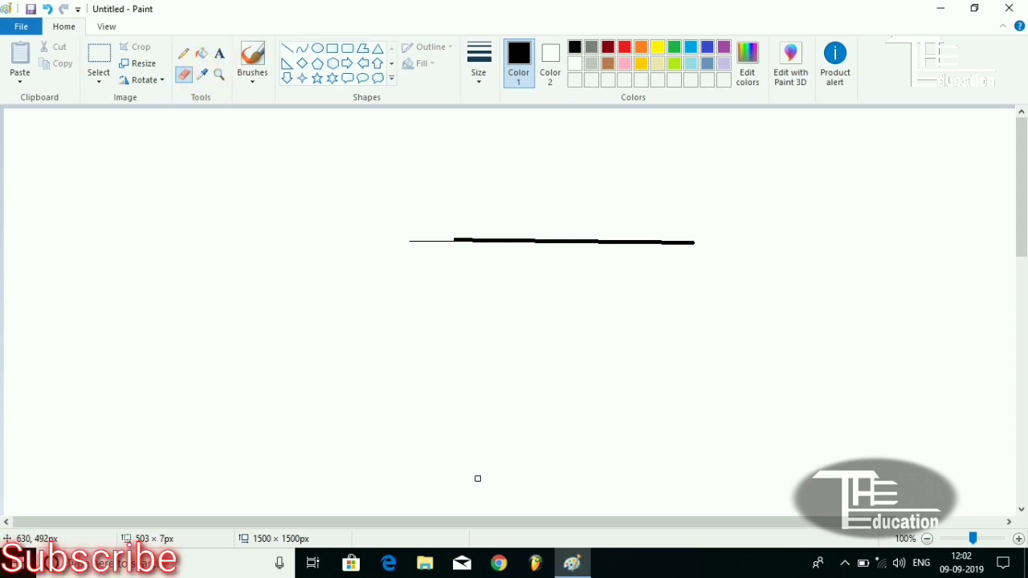
key("ctrl+z")
key("ctrl+z")
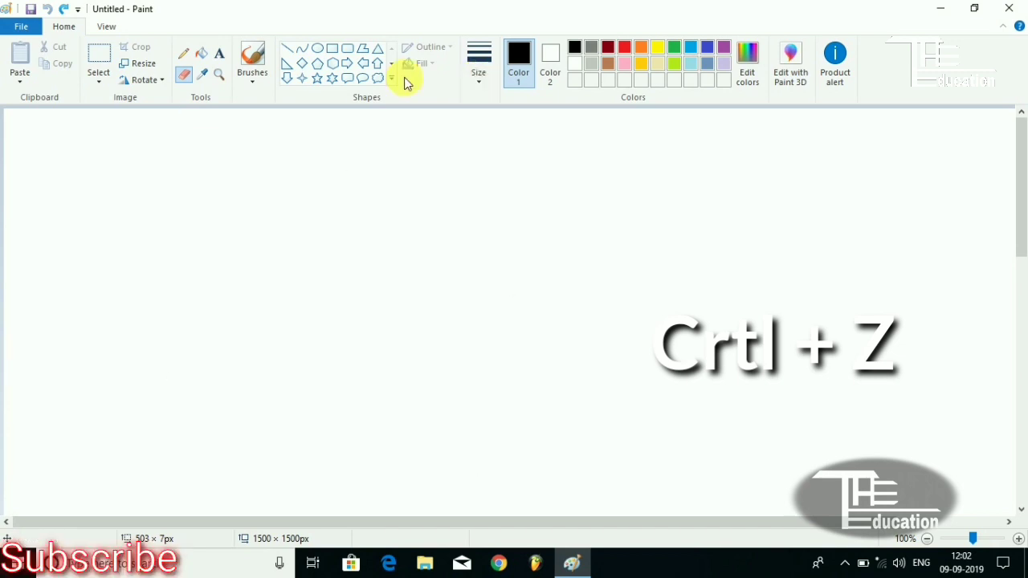
Draw a long upper and a shorter lower horizontal black line for the fuselage
left_click(286, 49)
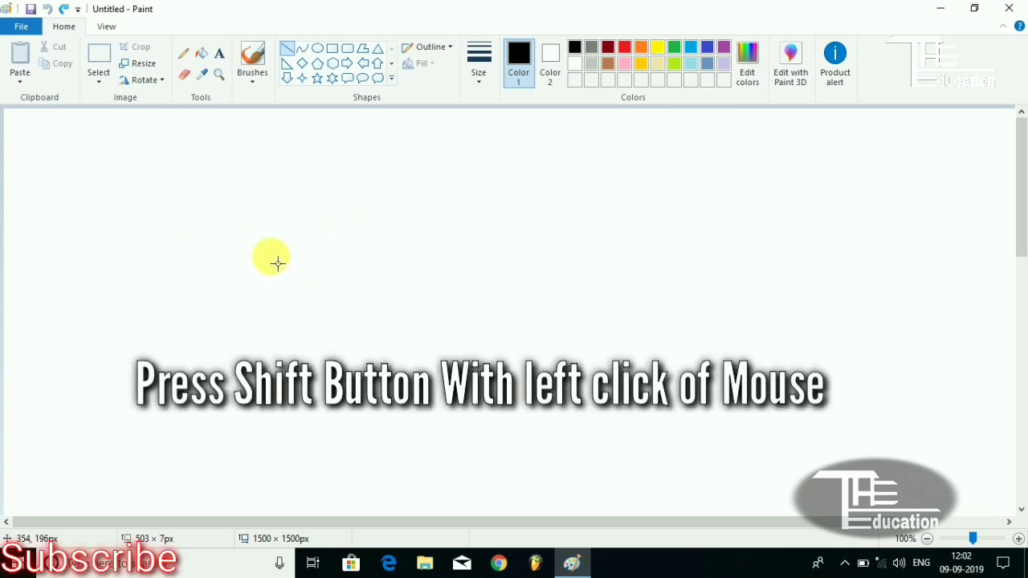
left_click_drag(265, 254, 637, 278)
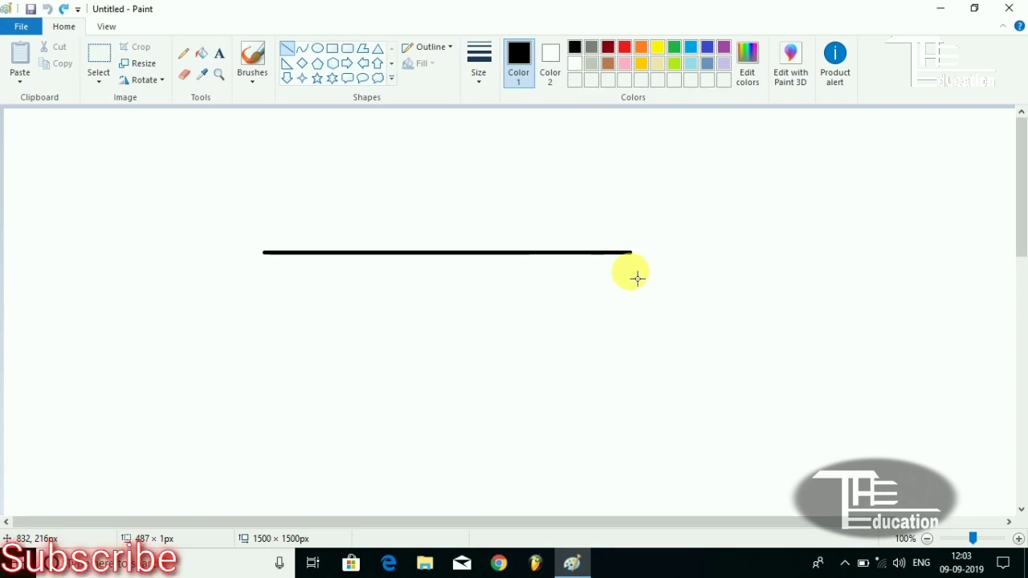
left_click_drag(637, 278, 637, 278)
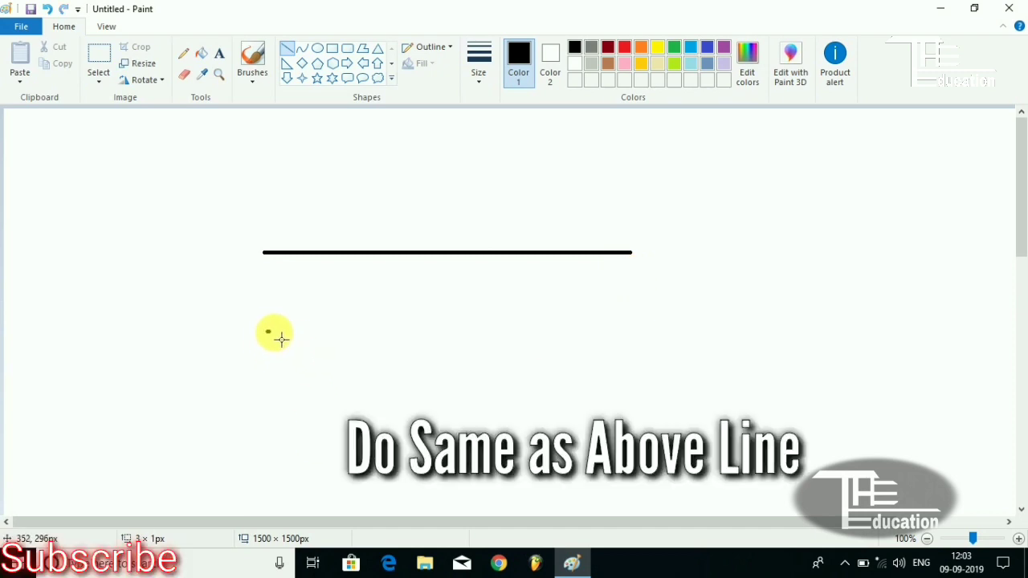
mouse_move(275, 338)
left_mouse_down()
mouse_move(597, 354)
mouse_move(569, 355)
left_mouse_up()
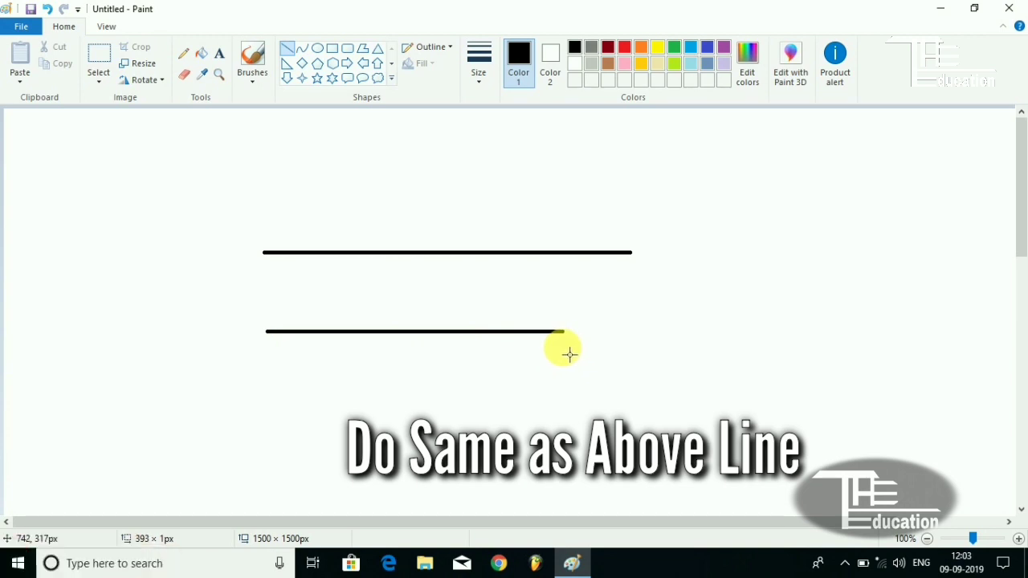
left_click_drag(569, 354, 569, 354)
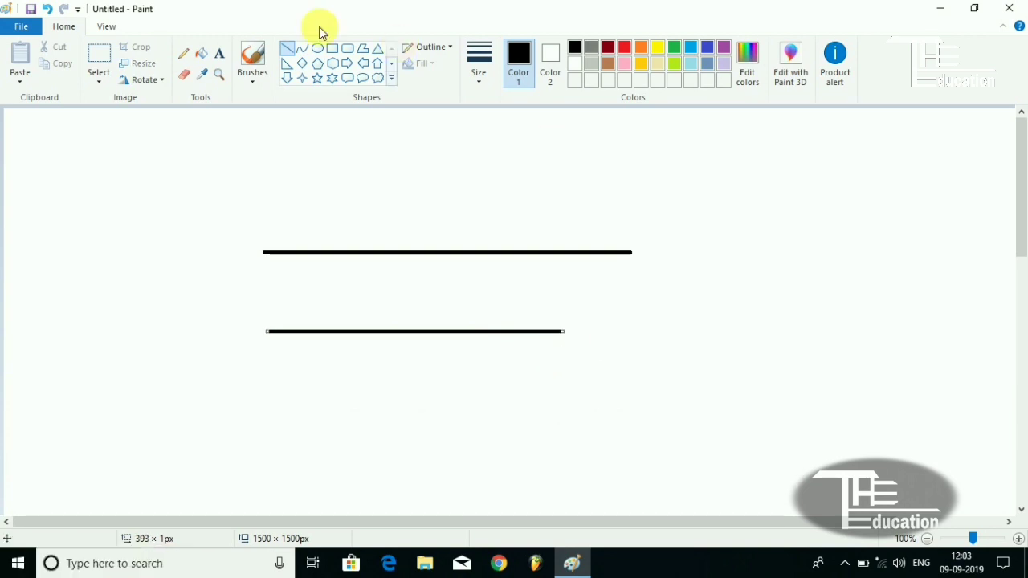
Join the two lines' right ends with a curved stroke bent into the plane's nose
left_click(300, 50)
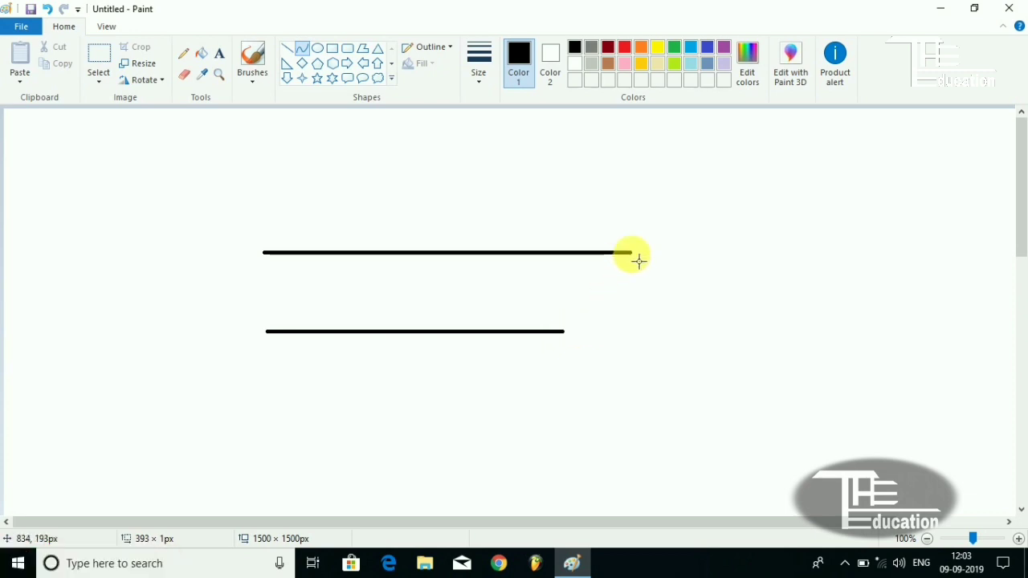
mouse_move(633, 254)
left_mouse_down()
mouse_move(564, 323)
mouse_move(570, 338)
left_mouse_up()
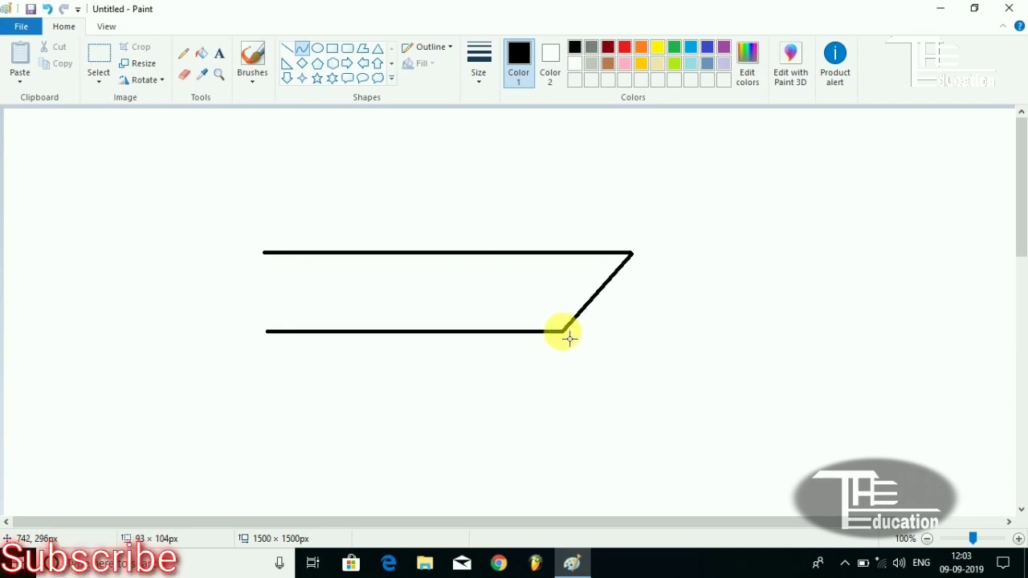
mouse_move(603, 294)
left_mouse_down()
mouse_move(618, 310)
mouse_move(612, 336)
mouse_move(638, 285)
left_mouse_up()
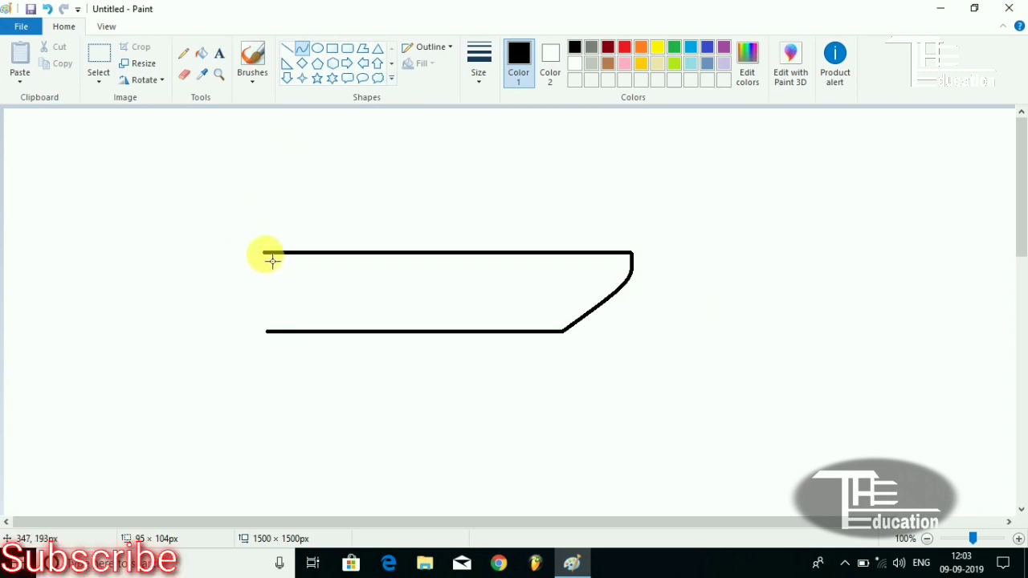
left_click_drag(265, 254, 628, 315)
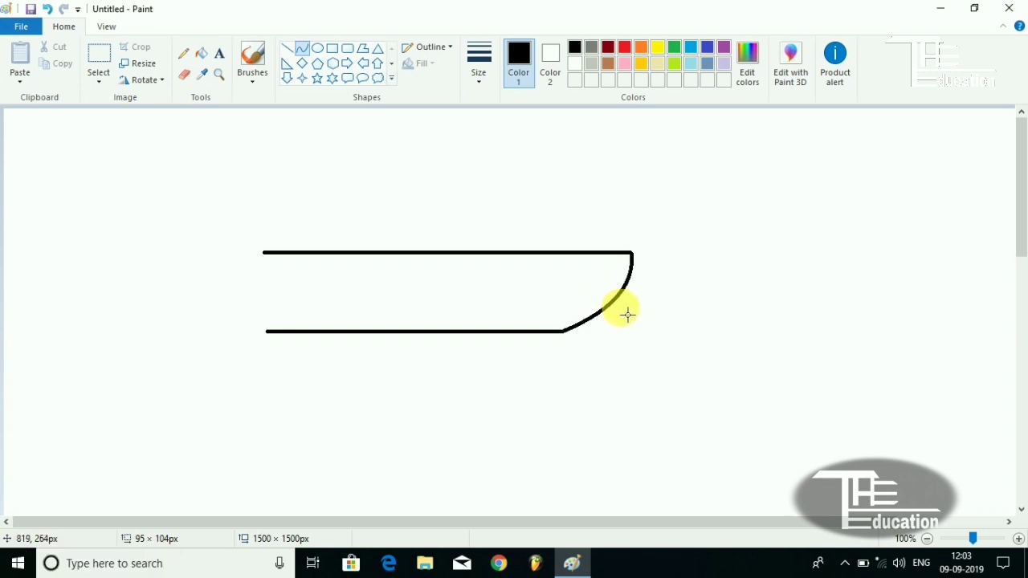
mouse_move(628, 315)
left_mouse_down()
mouse_move(632, 283)
mouse_move(628, 294)
left_mouse_up()
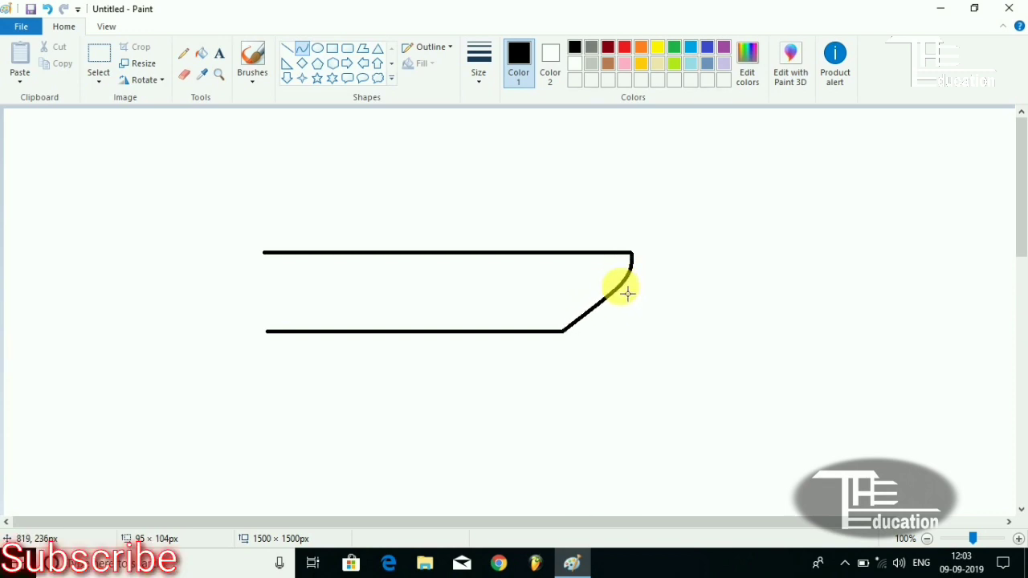
left_click(727, 303)
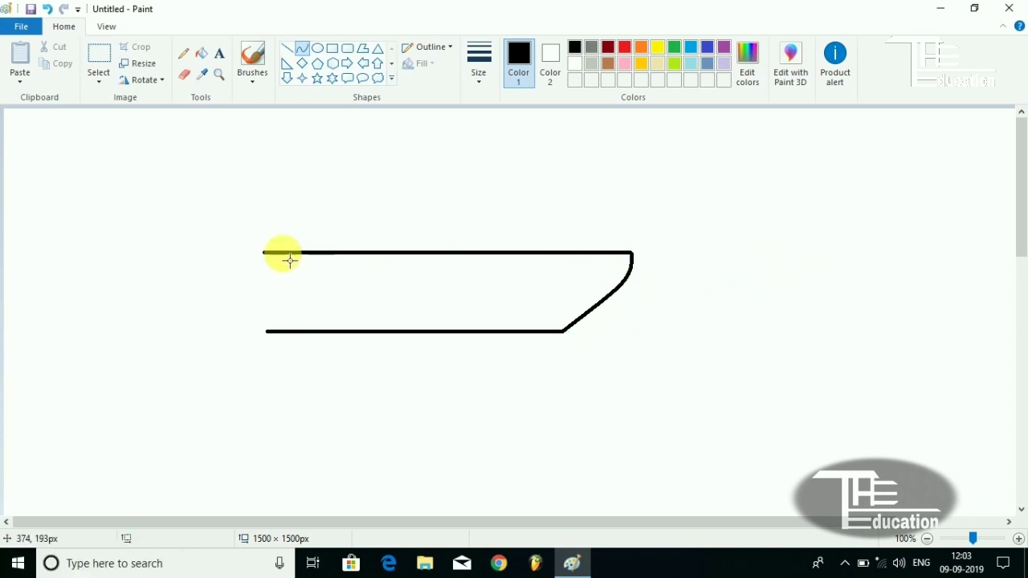
Join the lines' left ends with a vertical stroke bowed outward into a rounded tail
mouse_move(290, 259)
left_mouse_down()
mouse_move(271, 259)
mouse_move(278, 333)
left_mouse_up()
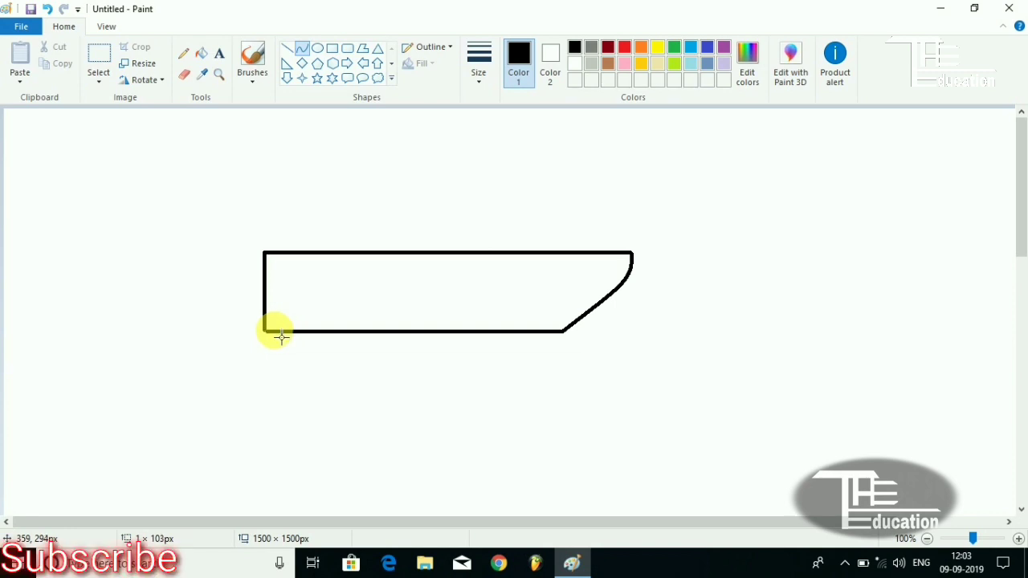
left_click(281, 337)
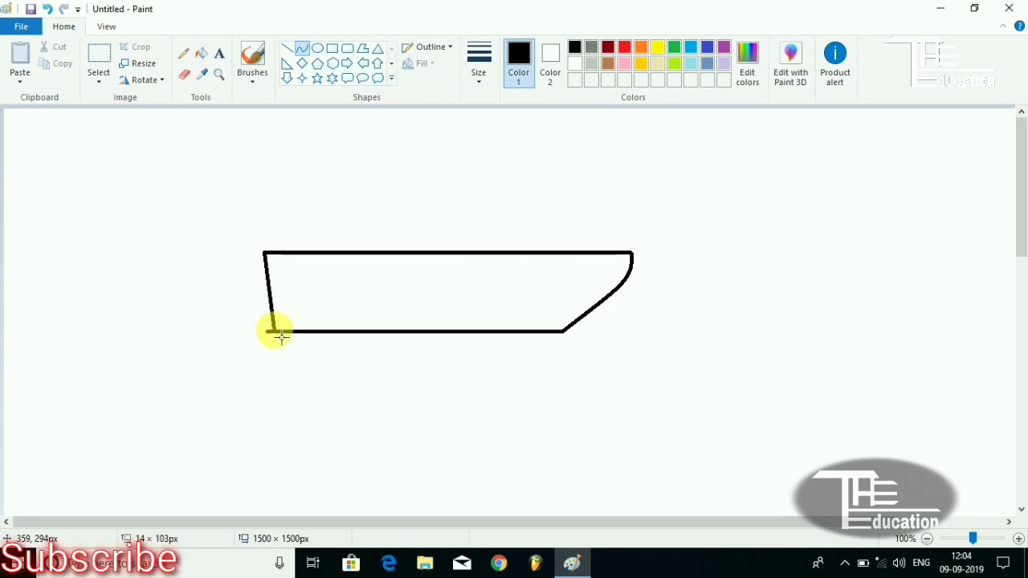
key("ctrl+z")
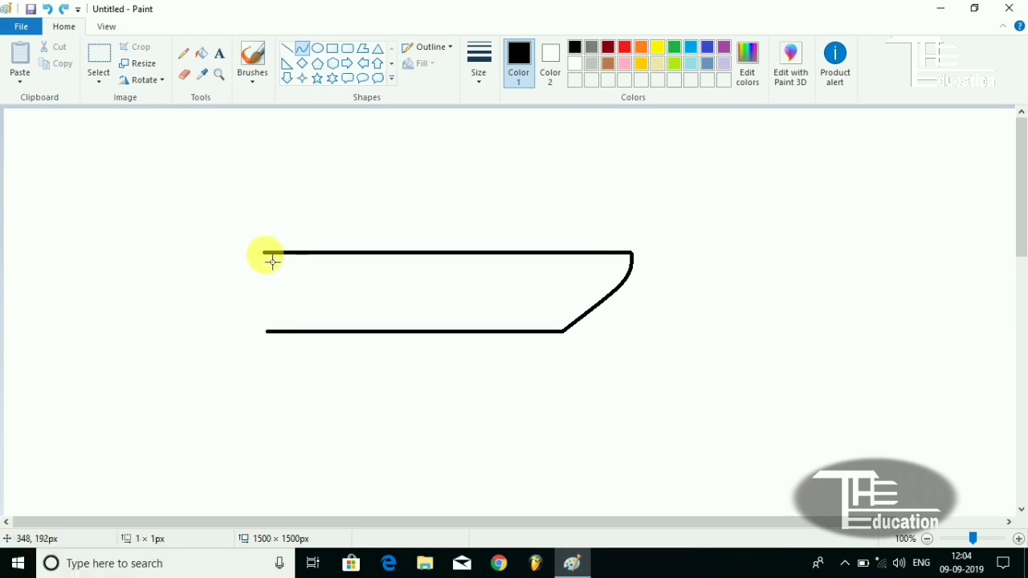
left_click_drag(274, 258, 274, 335)
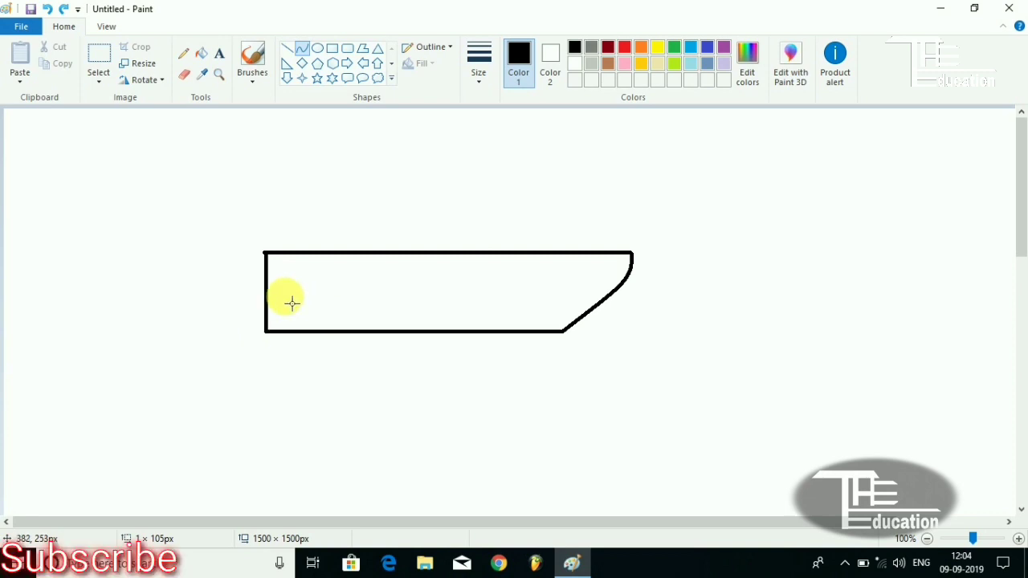
left_click_drag(265, 289, 183, 301)
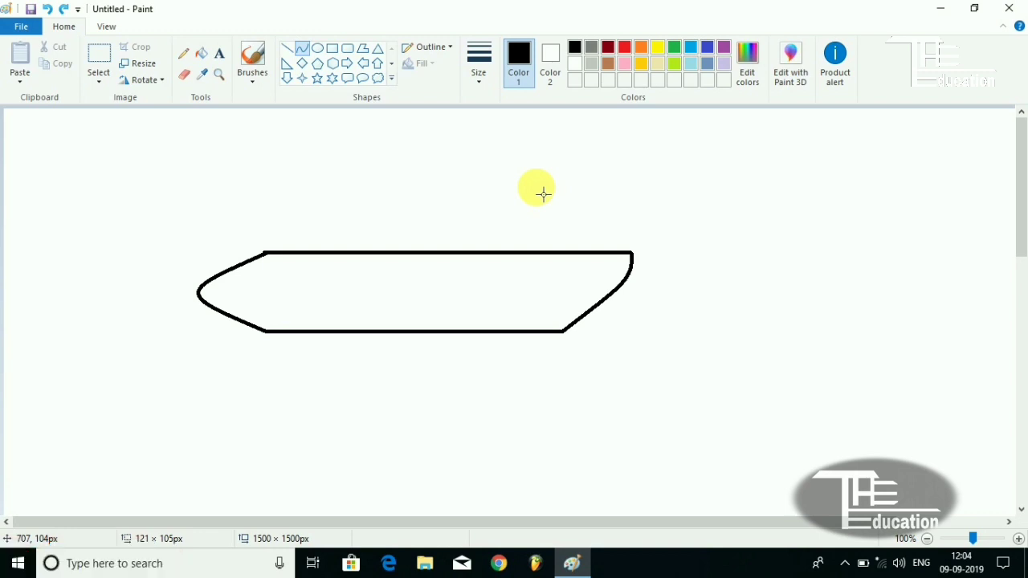
Draw a diagonal line rising from the fuselage's top edge as the fin's front edge
left_click(287, 49)
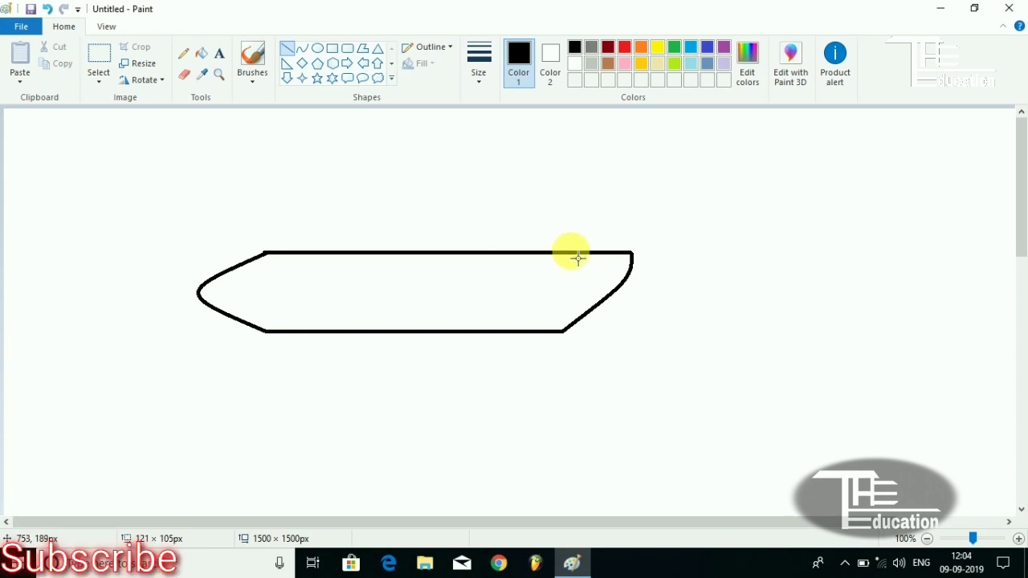
mouse_move(570, 252)
left_mouse_down()
mouse_move(615, 208)
mouse_move(609, 201)
left_mouse_up()
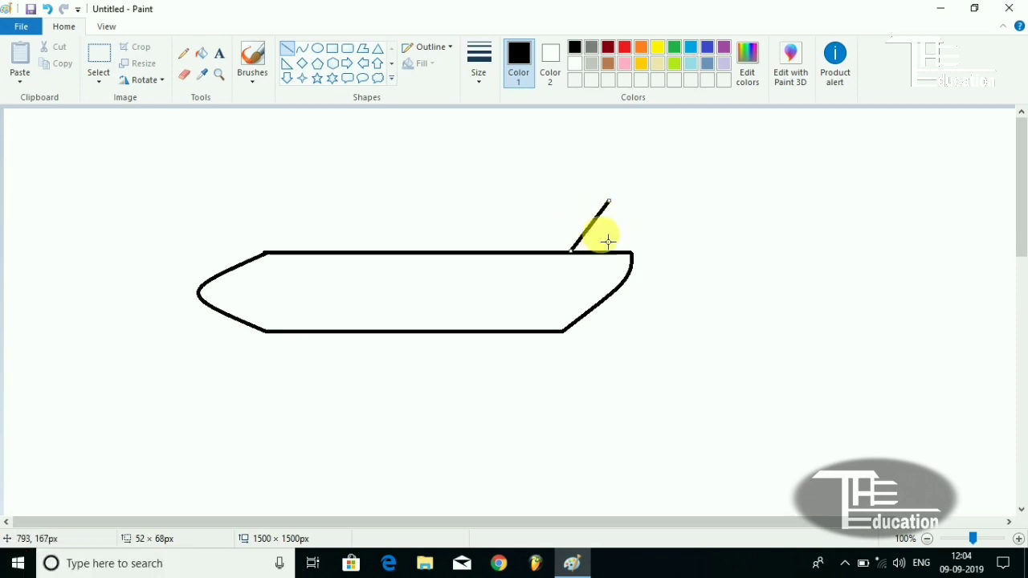
key("ctrl+z")
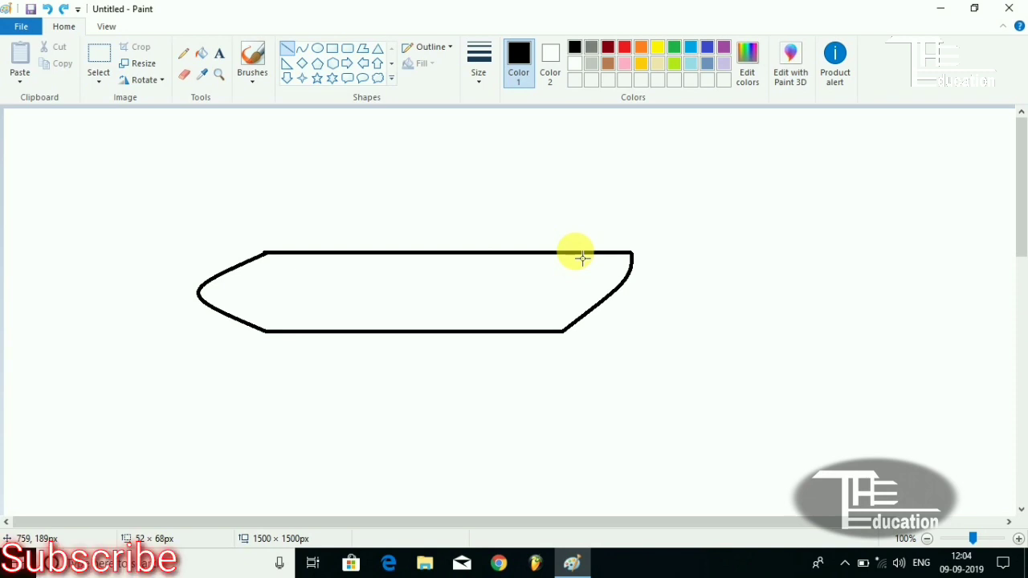
left_click_drag(573, 252, 634, 205)
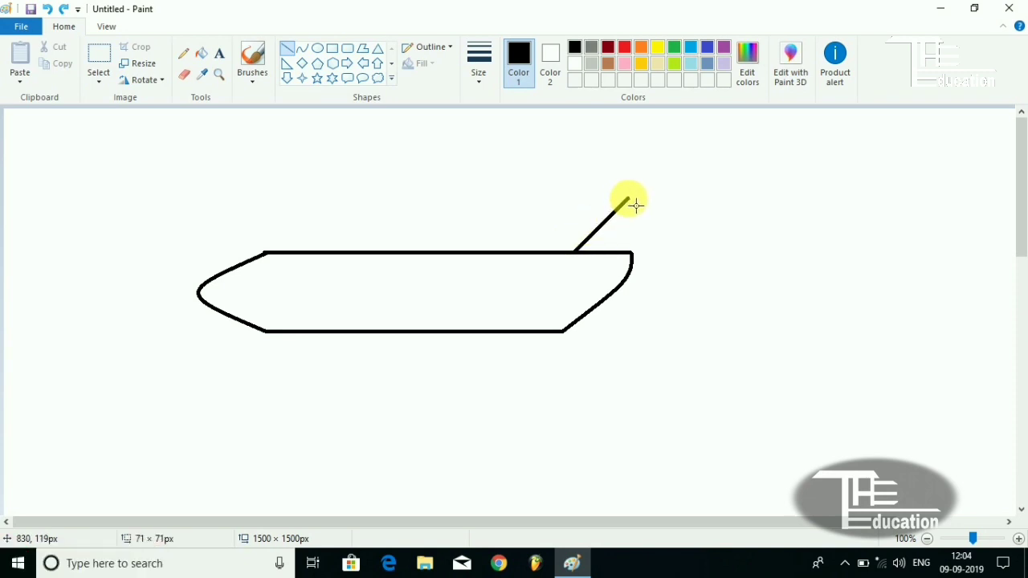
left_click_drag(634, 206, 615, 217)
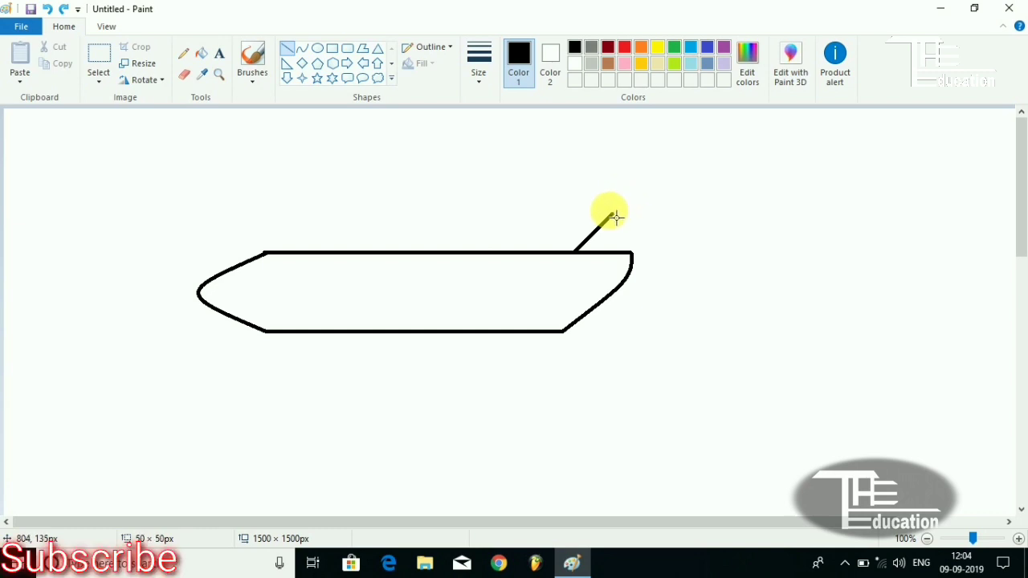
left_click_drag(613, 213, 669, 212)
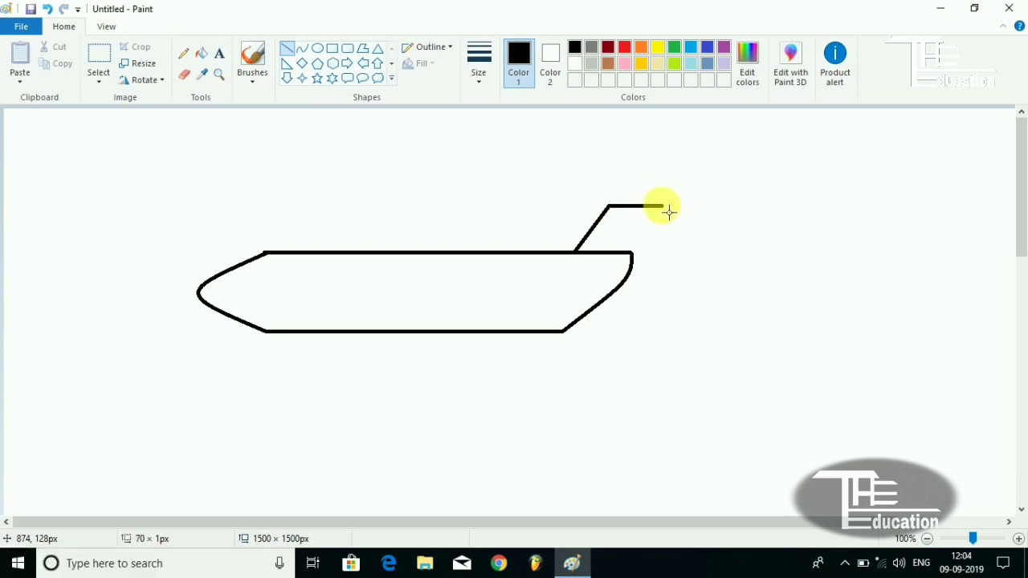
Add the fin's short top edge and a slanted back edge down to the fuselage
left_click_drag(666, 211, 659, 214)
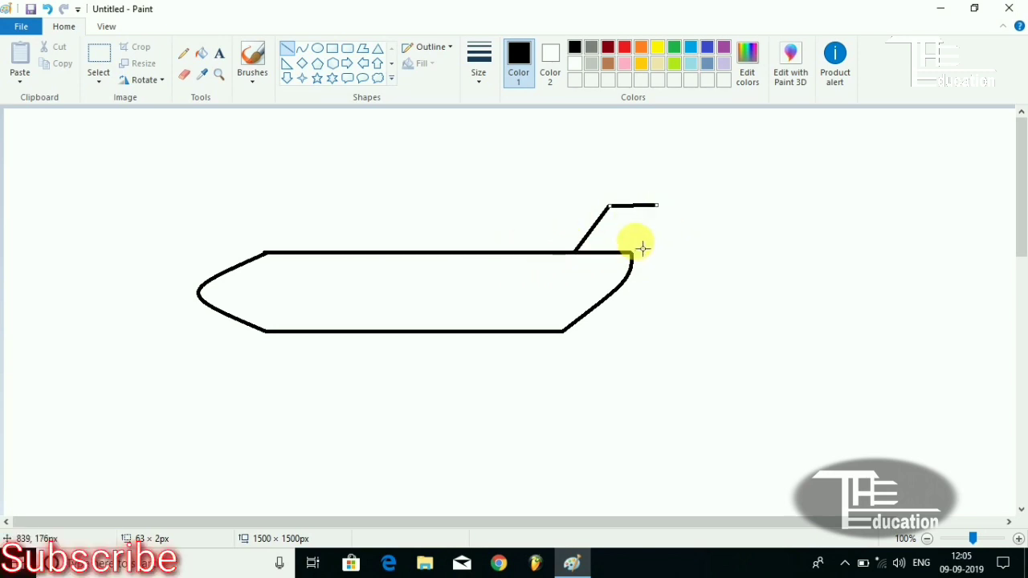
key("ctrl+z")
left_click_drag(610, 205, 661, 208)
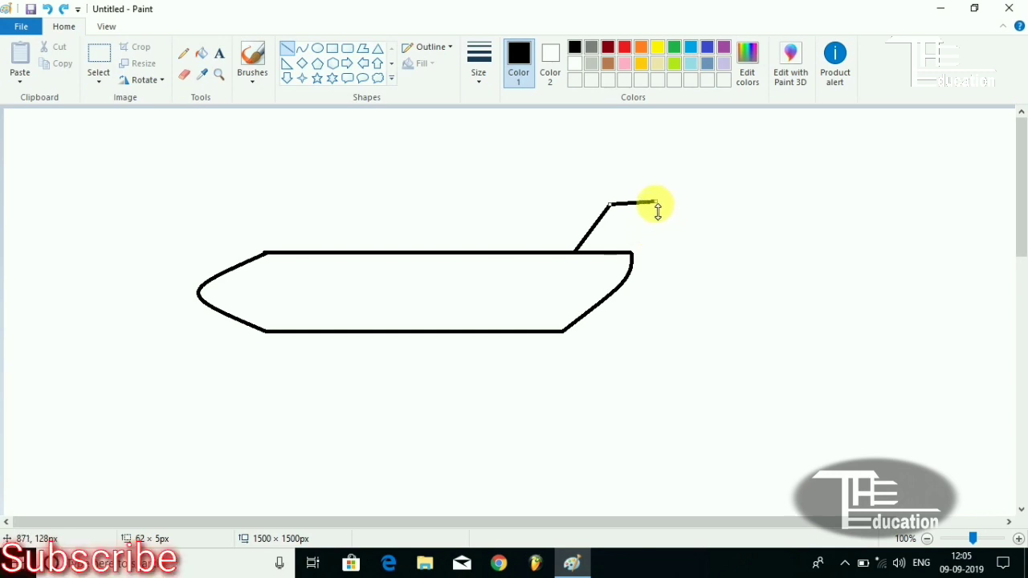
left_click(289, 48)
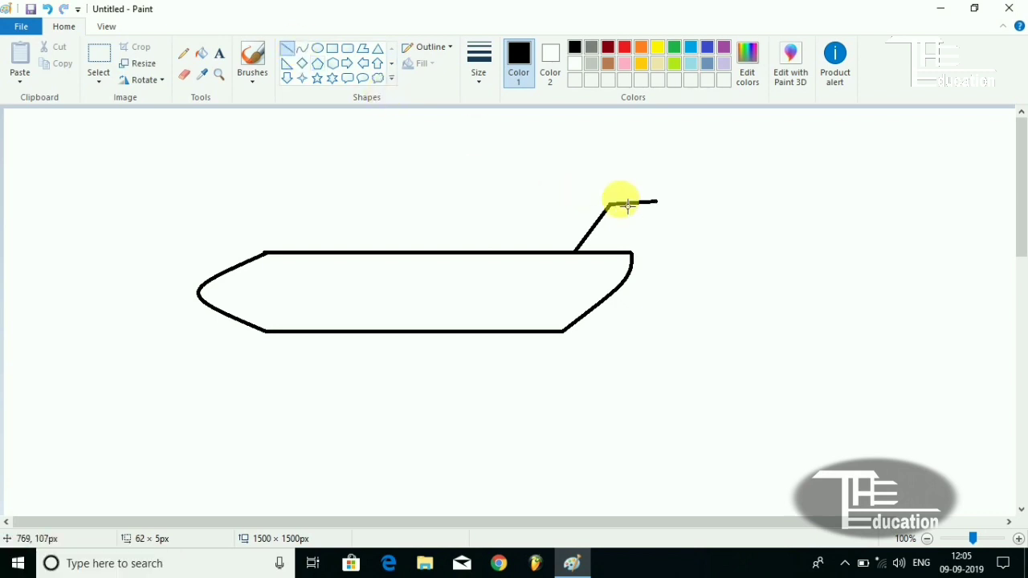
mouse_move(657, 202)
left_mouse_down()
mouse_move(640, 270)
mouse_move(639, 261)
left_mouse_up()
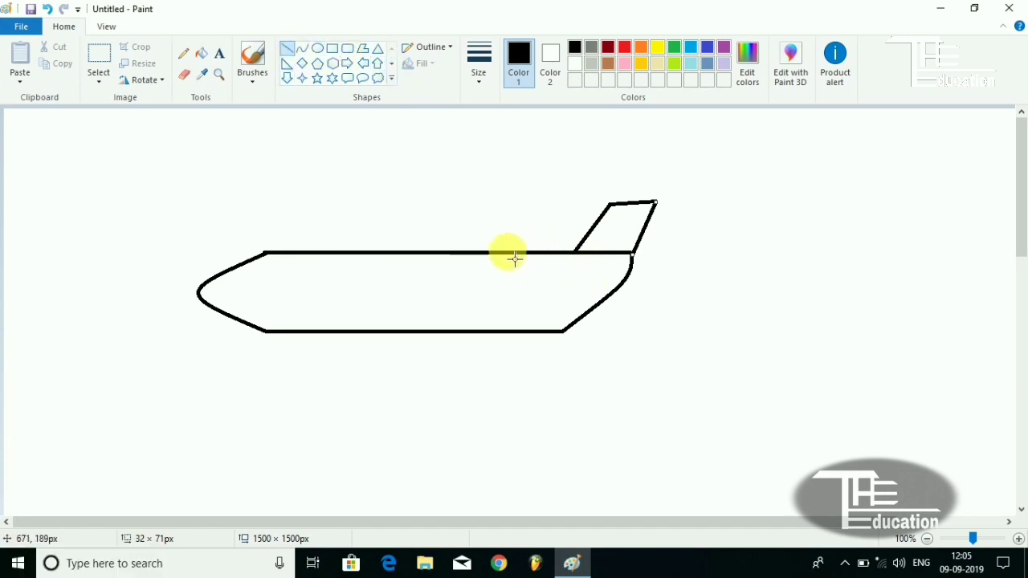
Add a sloping line from the fuselage to the fin and draw the upper wing's front edge
left_click_drag(512, 257, 592, 243)
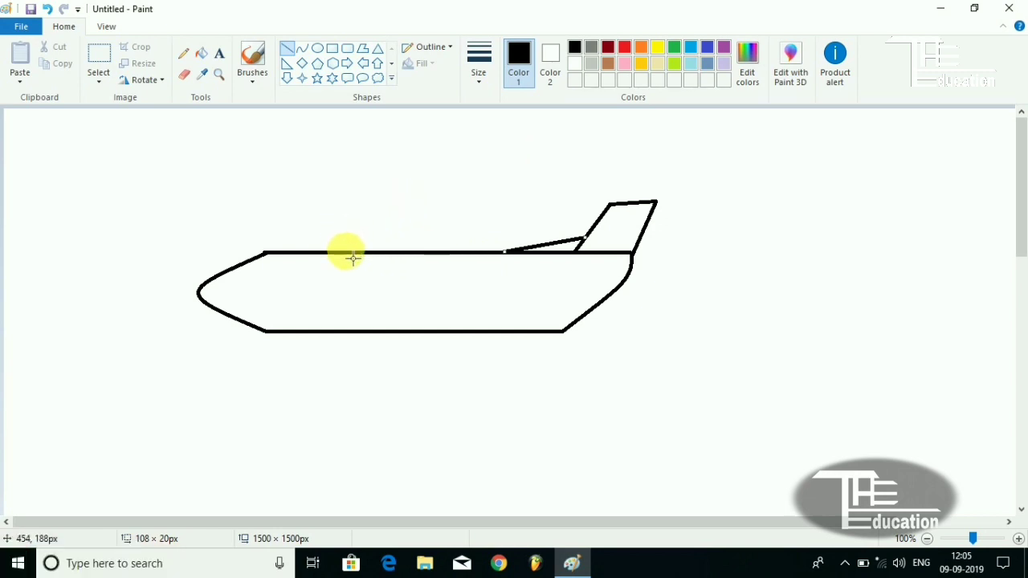
mouse_move(345, 254)
left_mouse_down()
mouse_move(461, 140)
mouse_move(458, 132)
left_mouse_up()
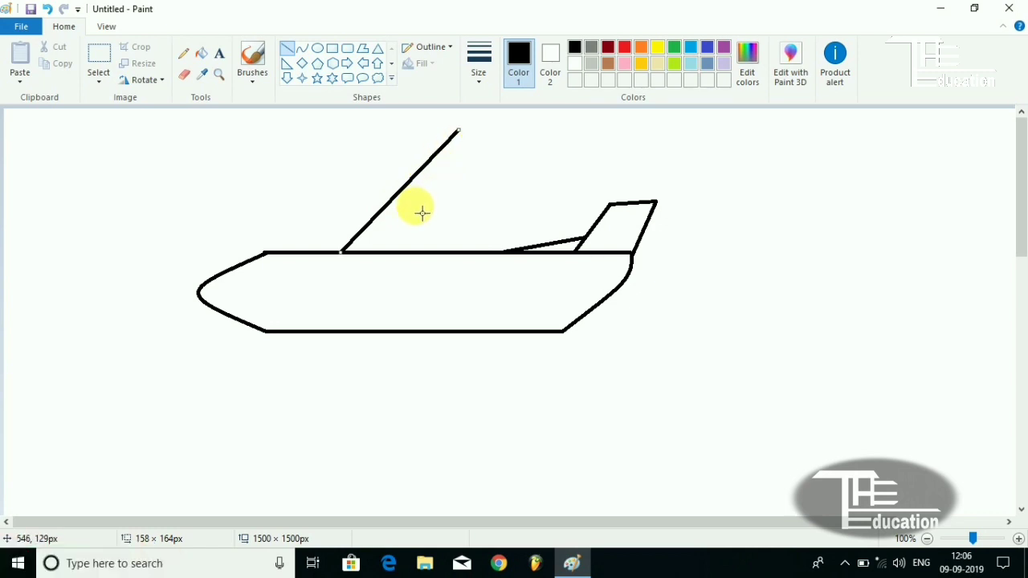
key("ctrl+z")
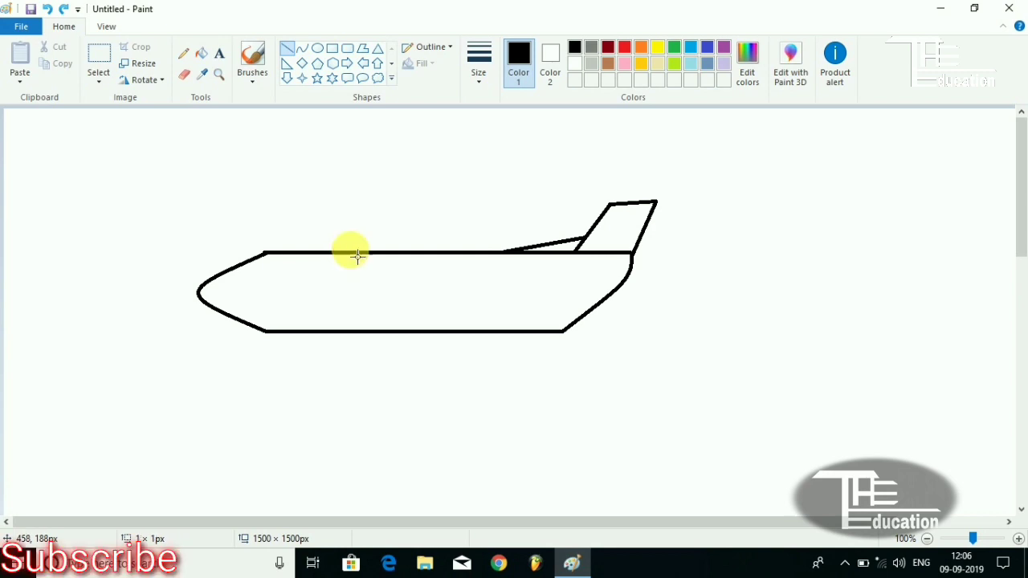
left_click_drag(350, 253, 463, 134)
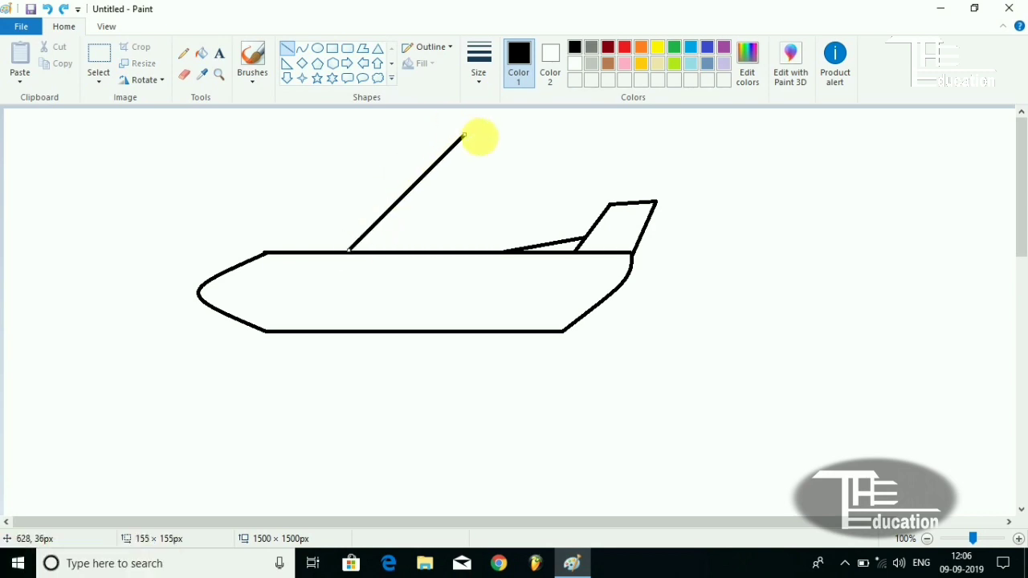
Draw the upper wing's tip edge and the lower wing's front, back and tip edges
left_click(289, 49)
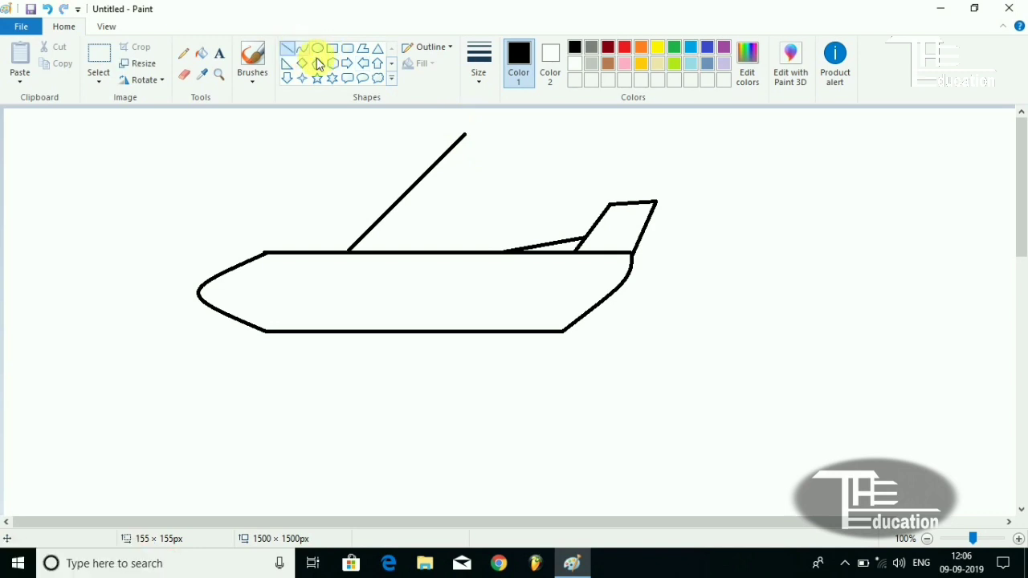
mouse_move(465, 135)
left_mouse_down()
mouse_move(533, 128)
mouse_move(437, 261)
left_mouse_up()
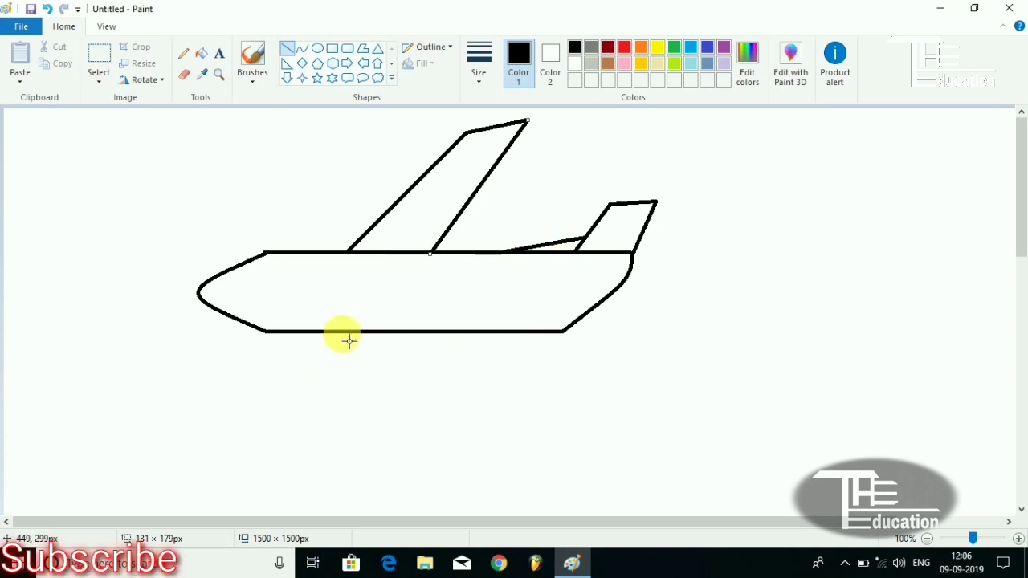
left_click_drag(344, 341, 470, 454)
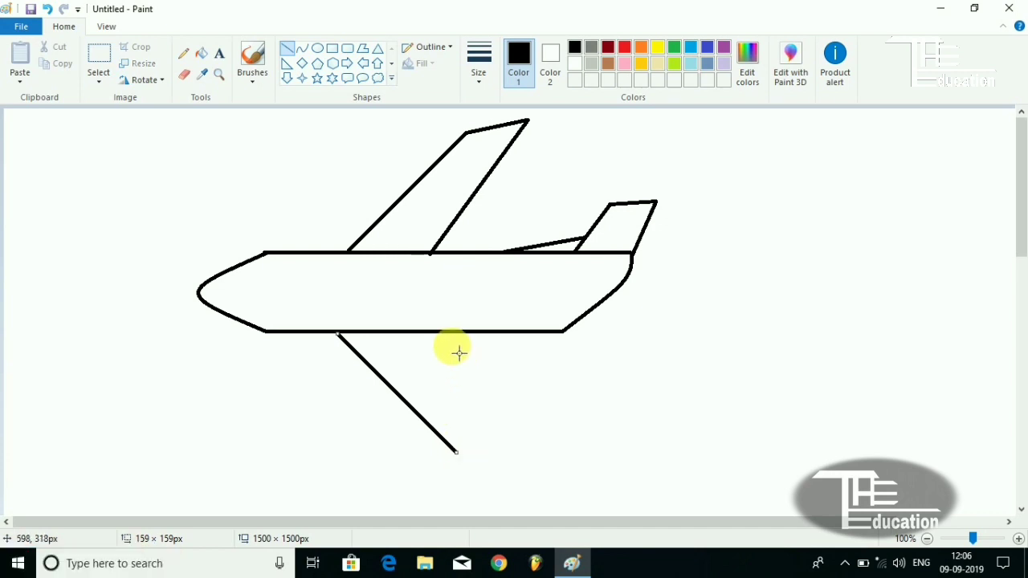
mouse_move(444, 335)
left_mouse_down()
mouse_move(544, 491)
mouse_move(514, 485)
mouse_move(518, 453)
mouse_move(552, 459)
mouse_move(493, 408)
mouse_move(543, 465)
left_mouse_up()
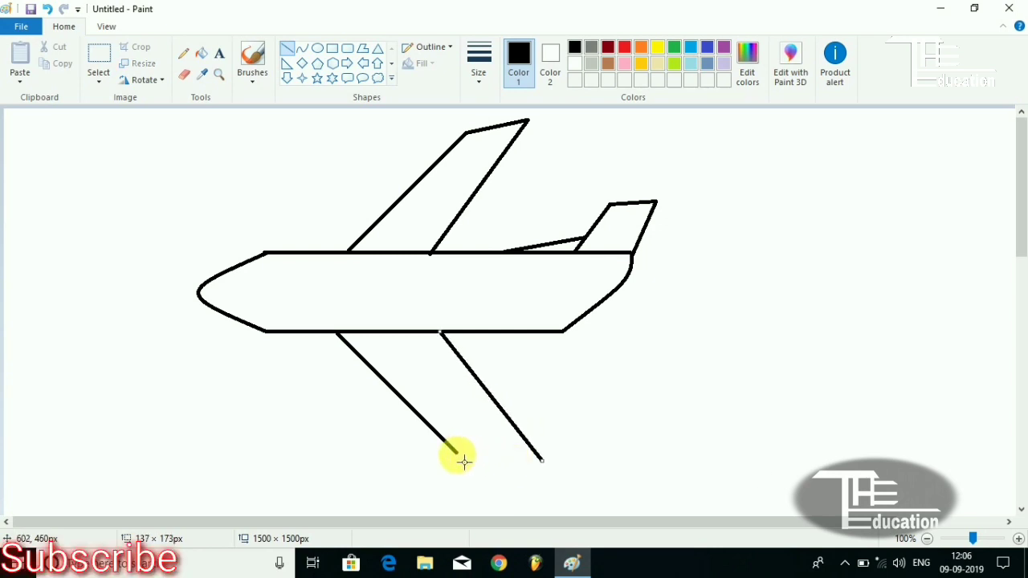
left_click_drag(456, 455, 543, 461)
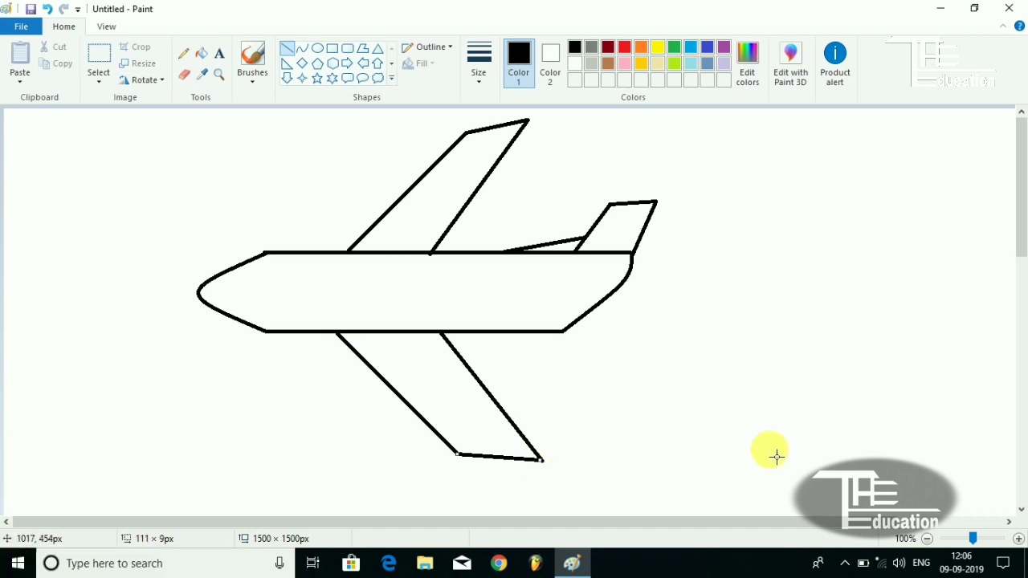
Check the battery status and return focus to Paint
left_click(863, 564)
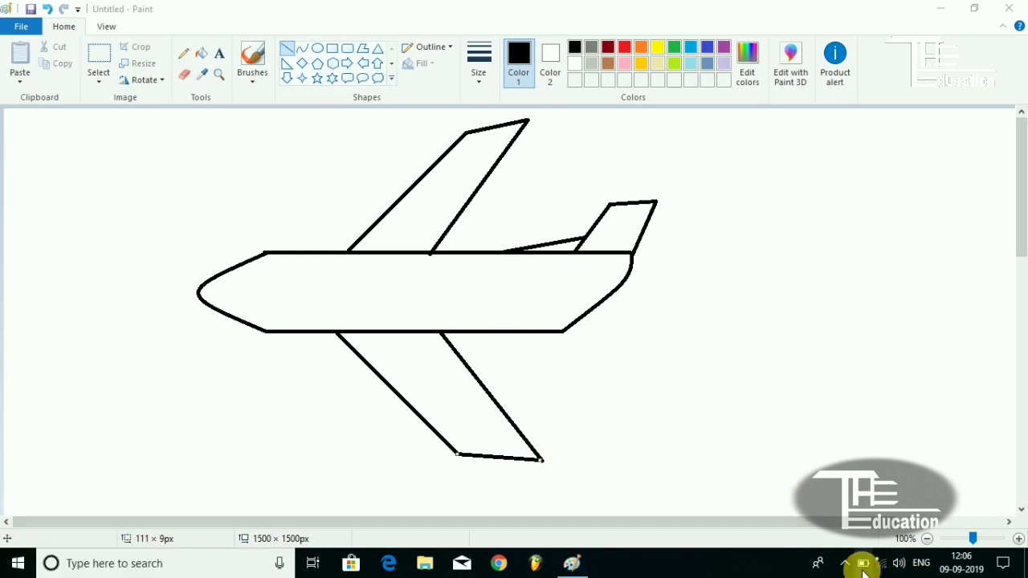
left_click(864, 564)
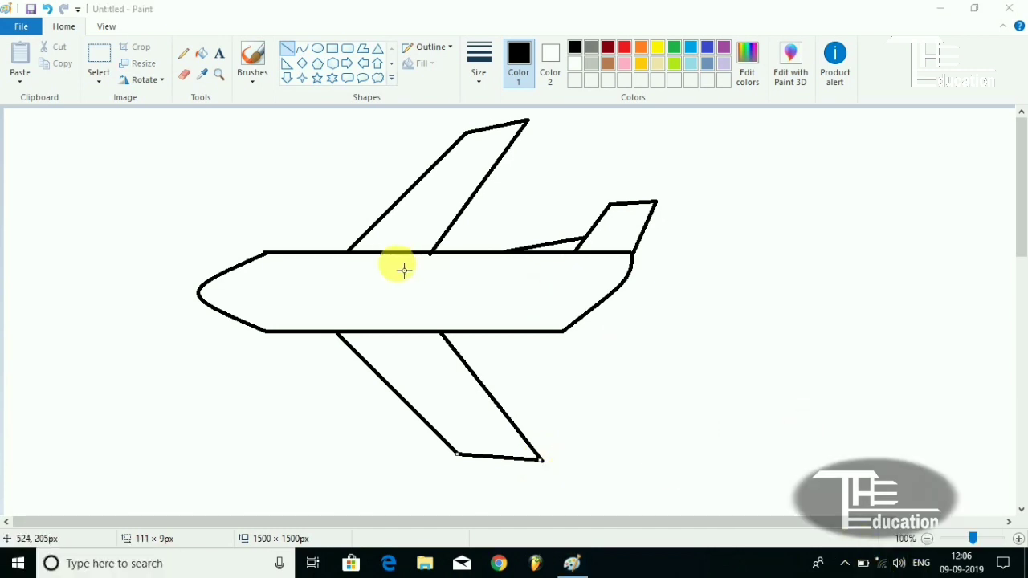
left_click(441, 301)
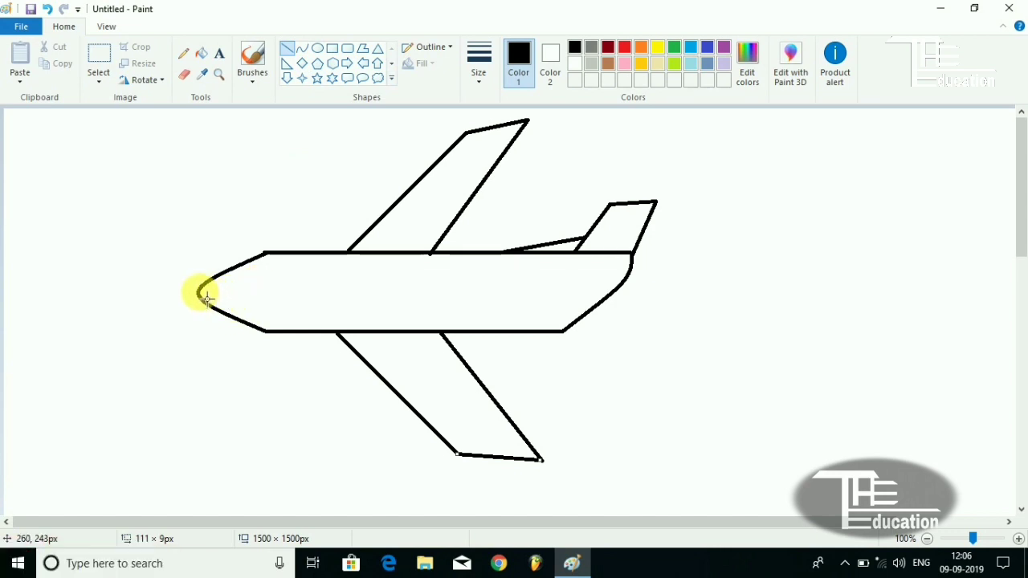
Try a centre line and a flat oval along the fuselage, undoing both
mouse_move(200, 291)
left_mouse_down()
mouse_move(595, 286)
mouse_move(612, 299)
mouse_move(604, 284)
mouse_move(747, 301)
mouse_move(747, 387)
mouse_move(733, 291)
mouse_move(489, 292)
mouse_move(518, 296)
left_mouse_up()
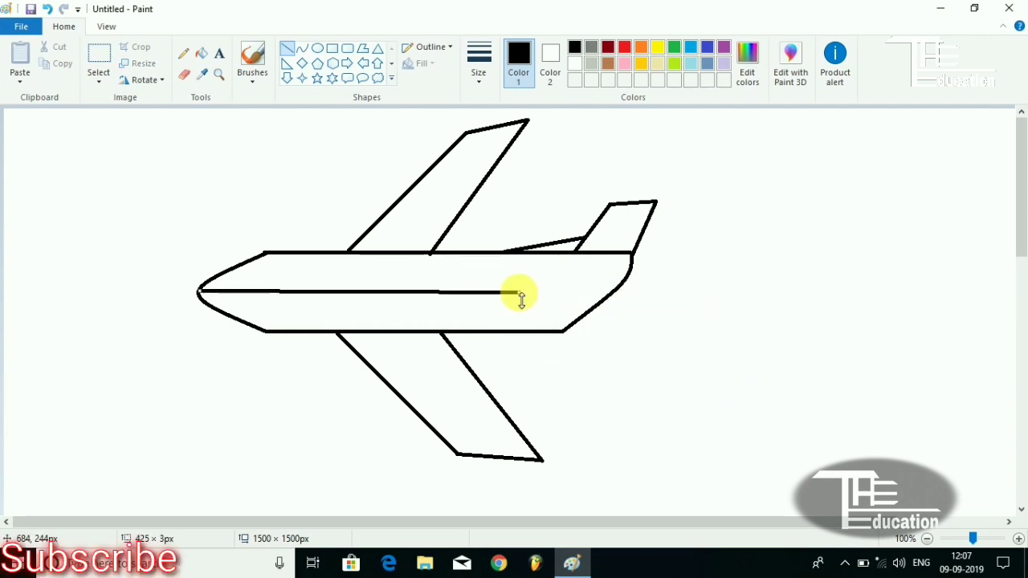
key("ctrl+z")
left_click(318, 48)
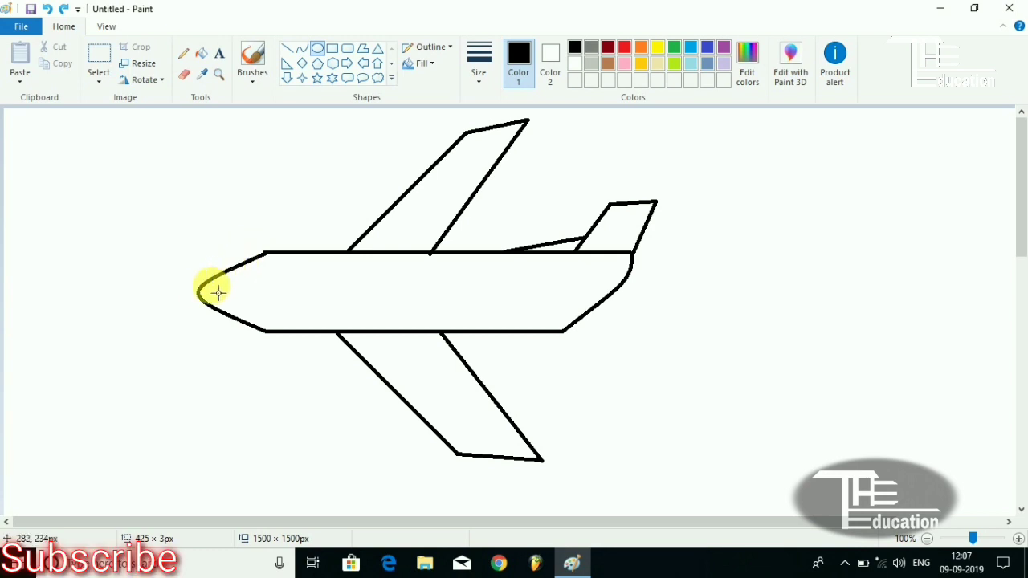
mouse_move(207, 299)
left_mouse_down()
mouse_move(475, 302)
mouse_move(592, 284)
mouse_move(614, 293)
mouse_move(431, 280)
mouse_move(534, 301)
mouse_move(458, 275)
mouse_move(470, 281)
left_mouse_up()
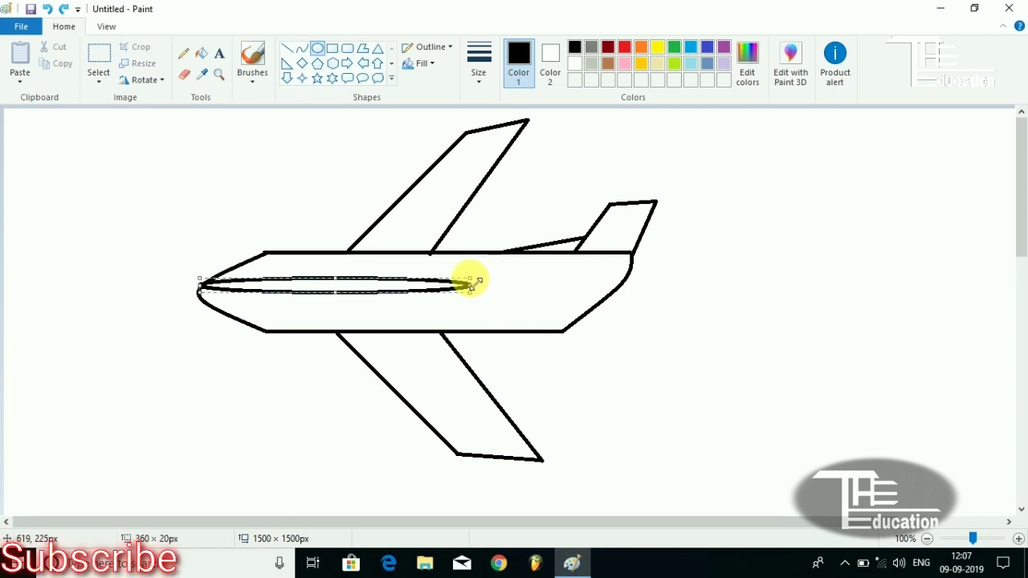
key("ctrl+z")
Set the thinnest outline and draw a flat oval along the fuselage from tail to nose
left_click(479, 81)
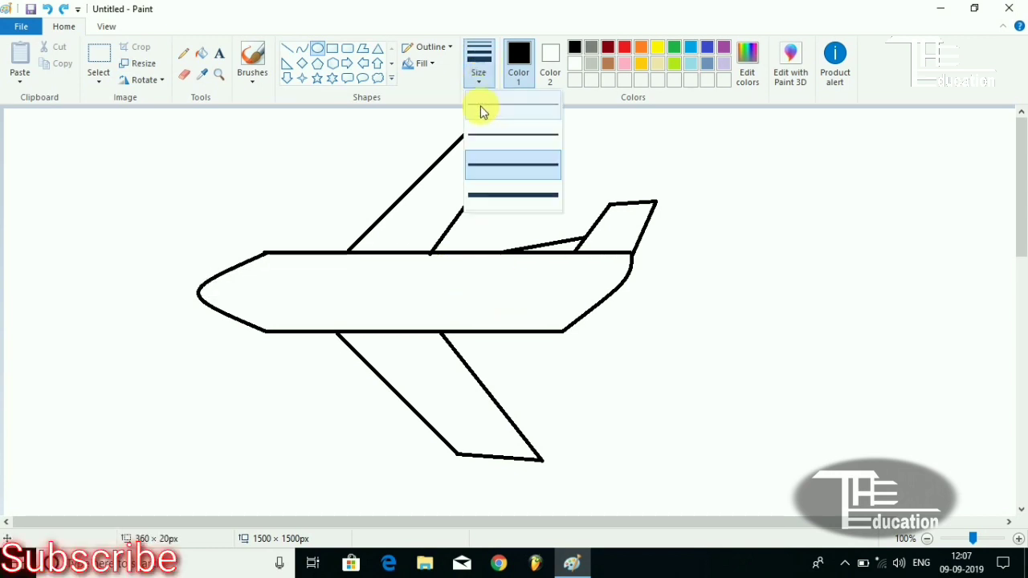
left_click(493, 104)
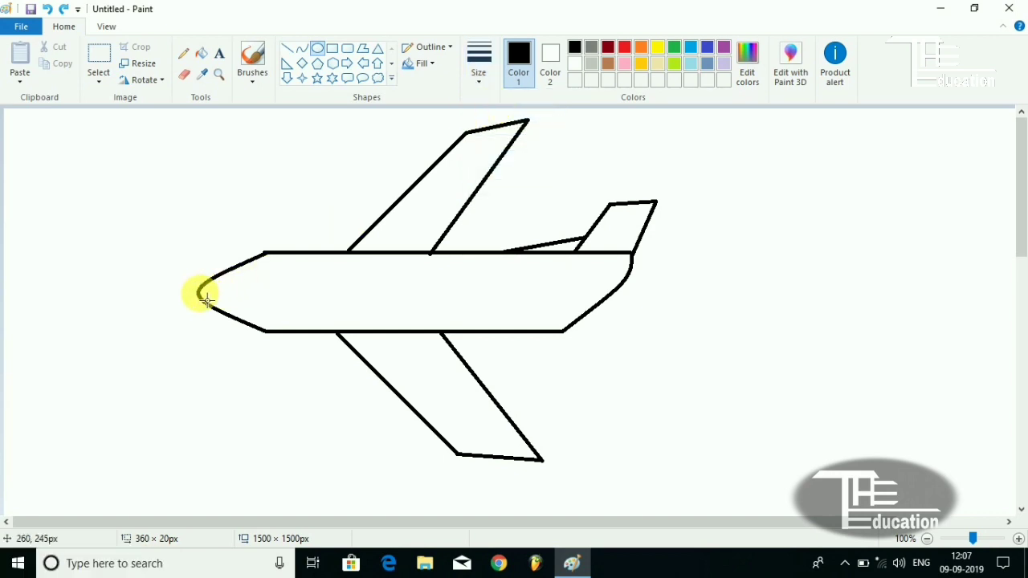
left_click_drag(200, 289, 623, 293)
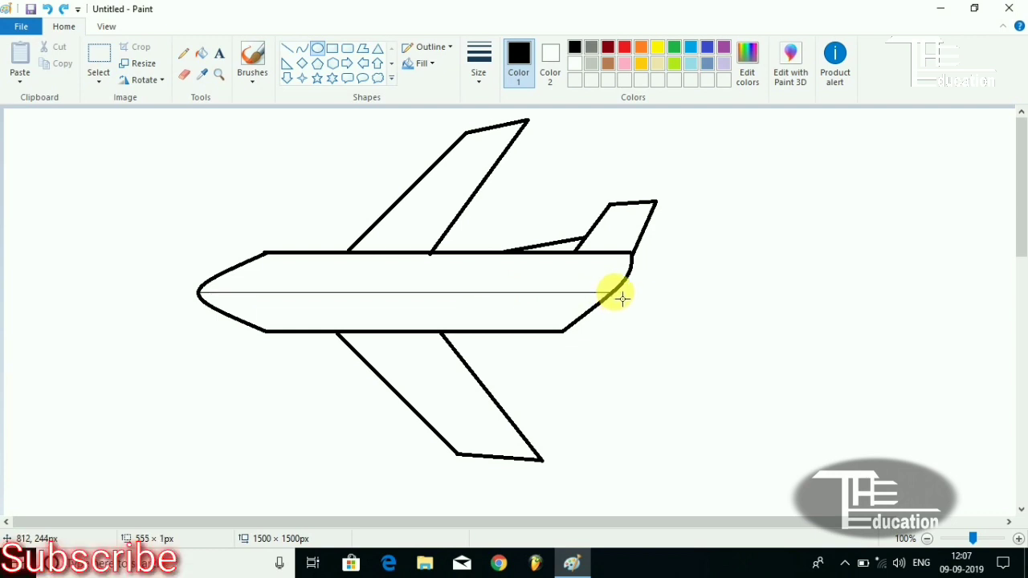
left_click_drag(623, 292, 608, 291)
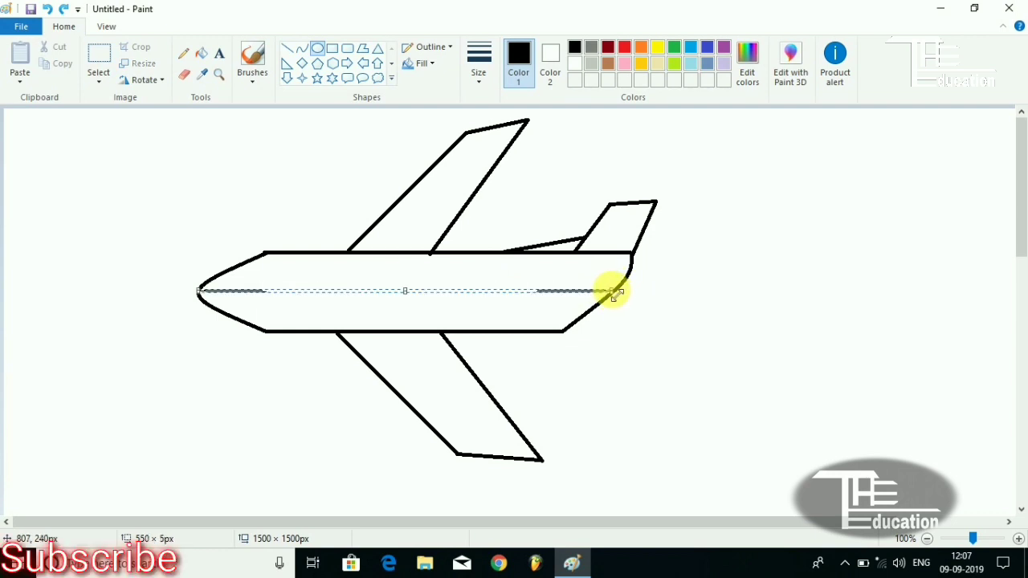
left_click(678, 336)
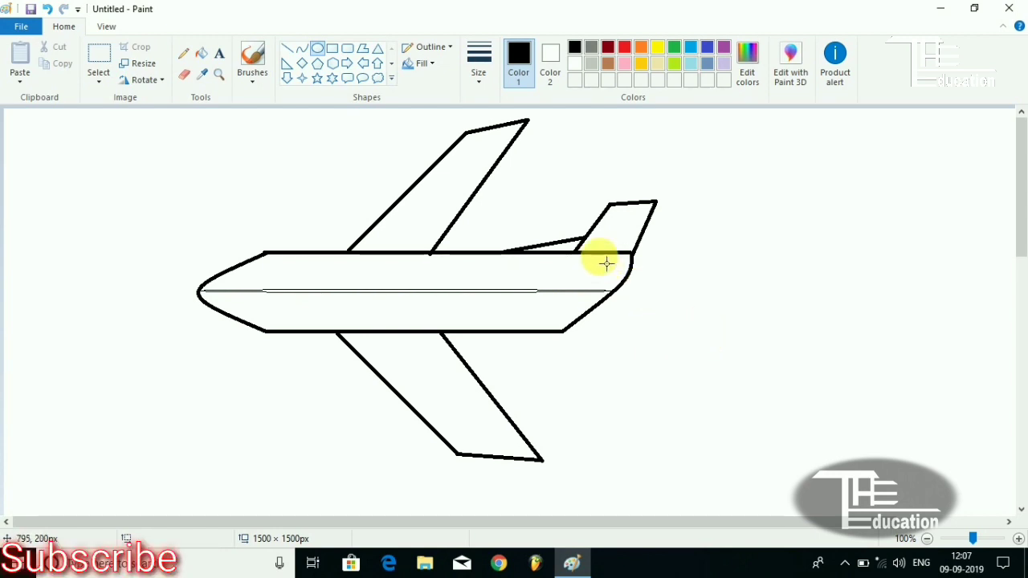
Draw a small rounded-rectangle door on the front fuselage with a tiny oval handle dot
left_click(345, 51)
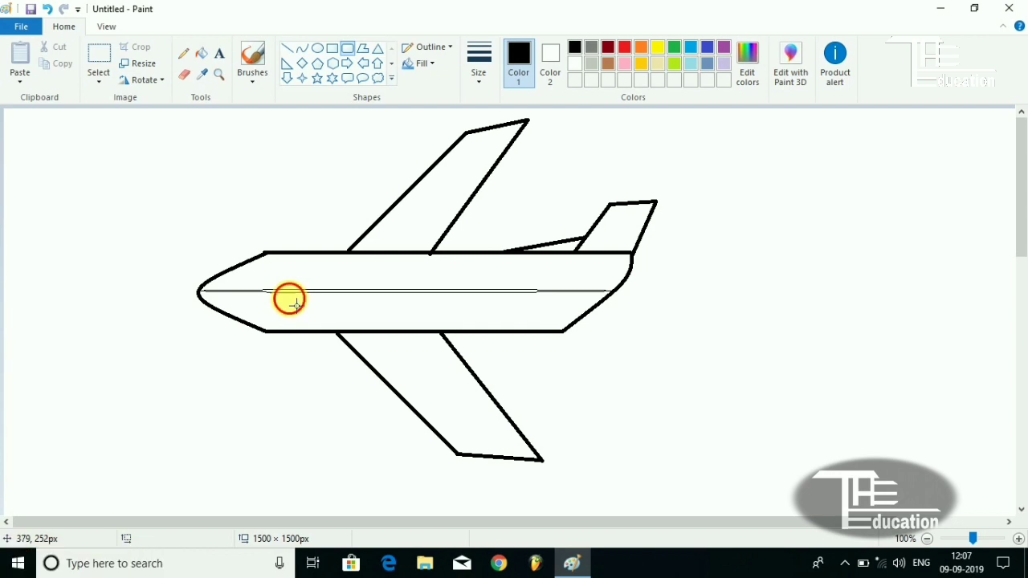
left_click_drag(296, 303, 313, 332)
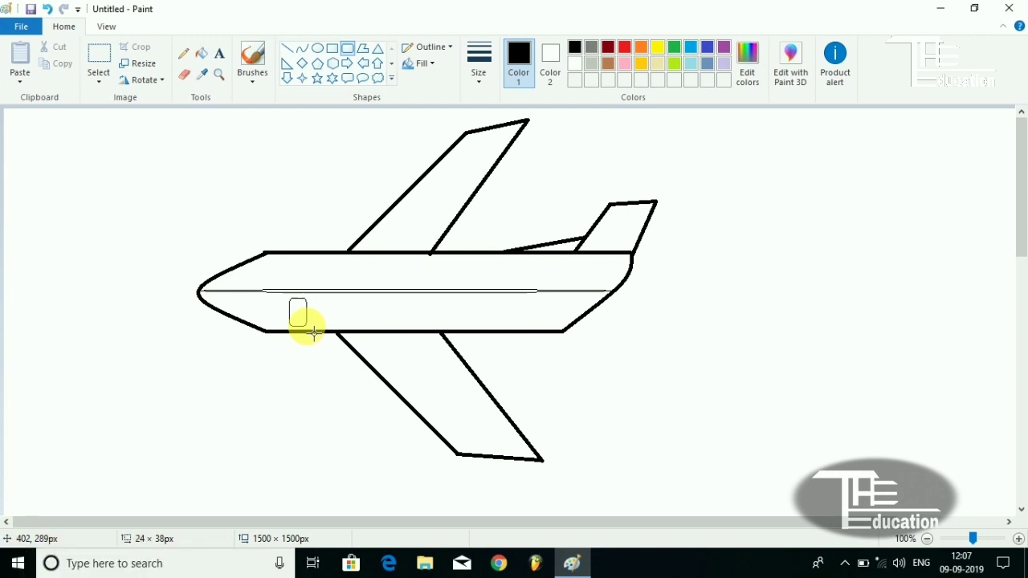
left_click_drag(314, 332, 314, 333)
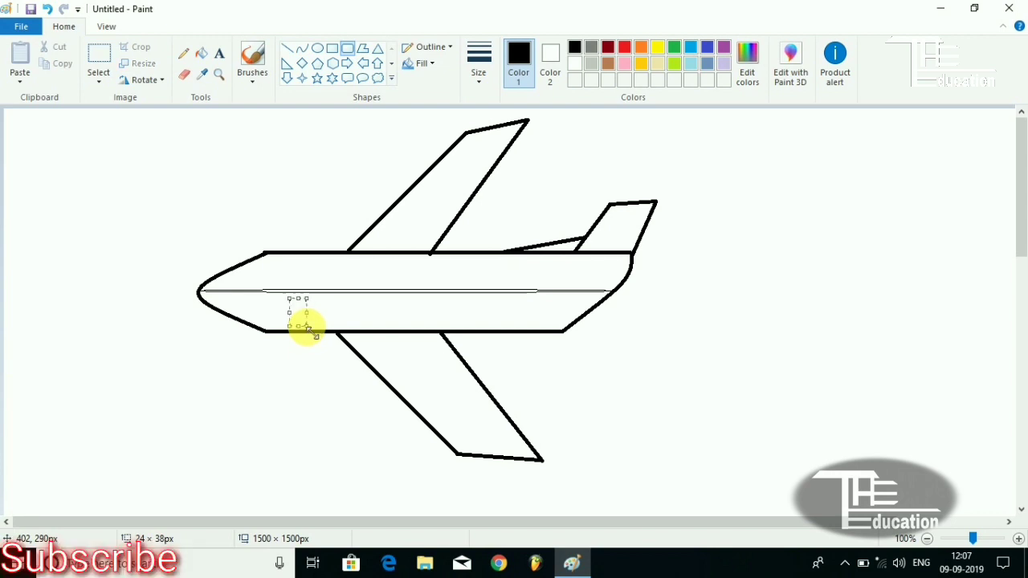
left_click(318, 49)
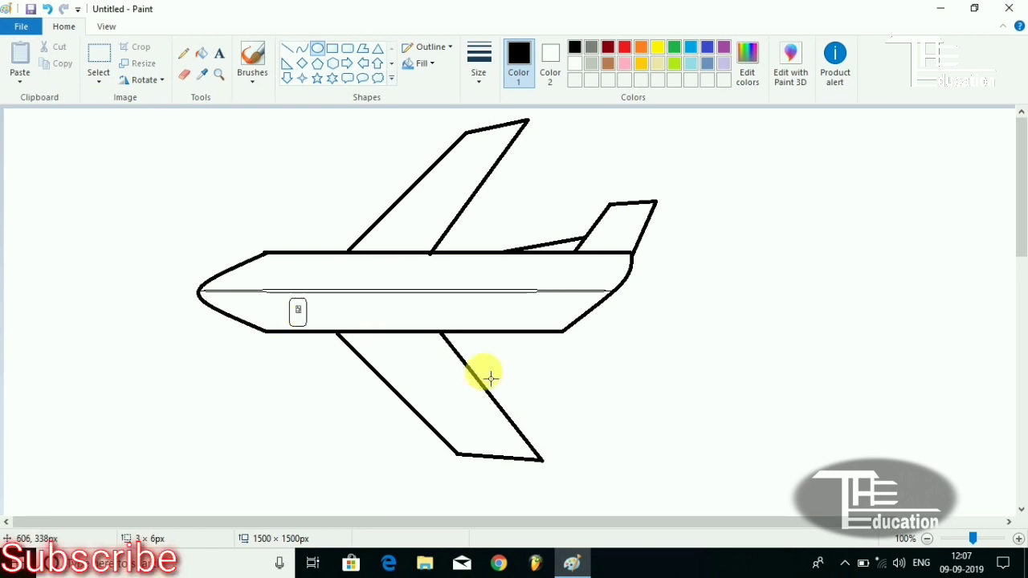
left_click(392, 321)
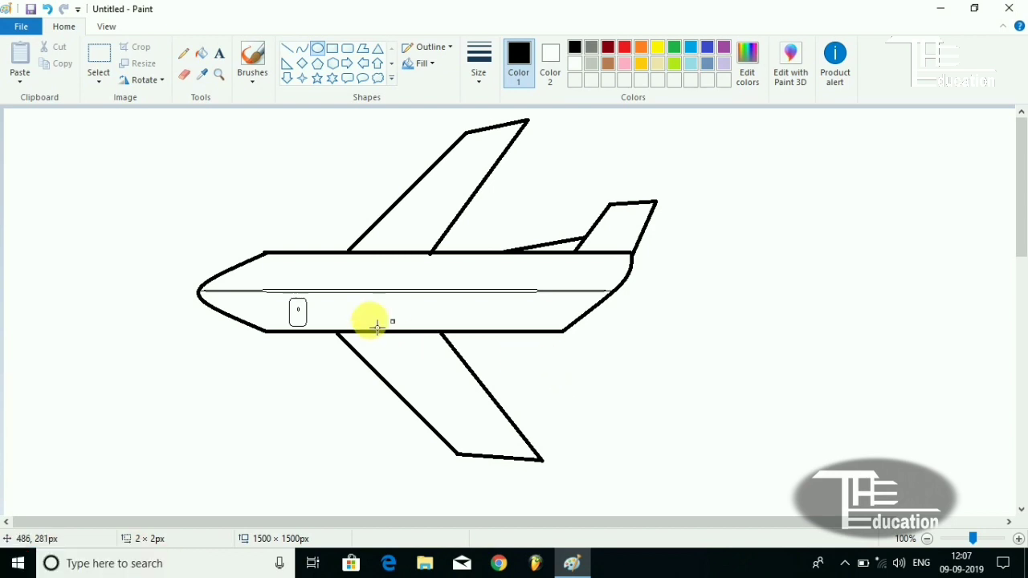
left_click(382, 337)
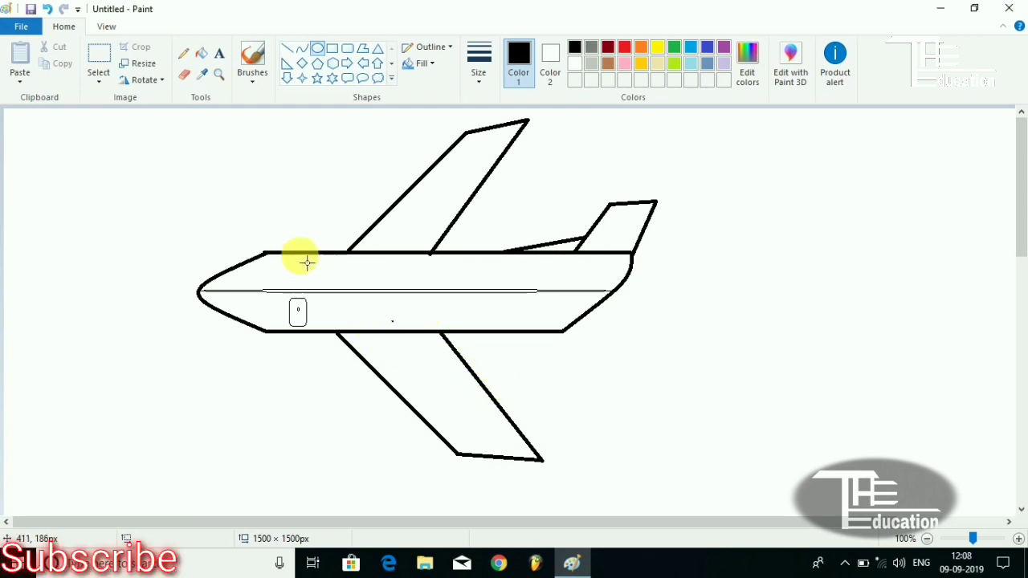
Draw a small cockpit window rectangle near the nose with a thinner outline
left_click(333, 49)
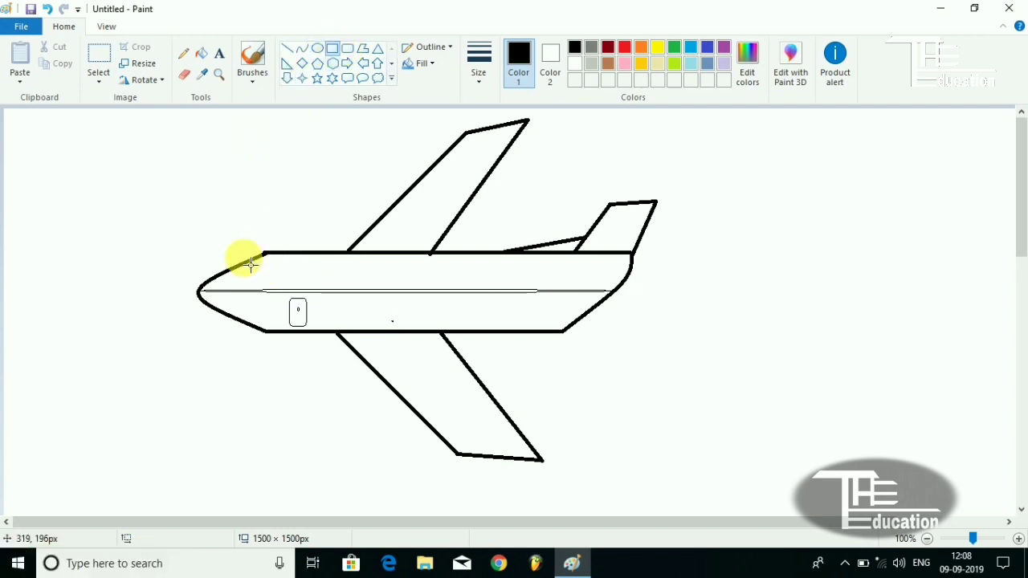
left_click_drag(259, 268, 285, 275)
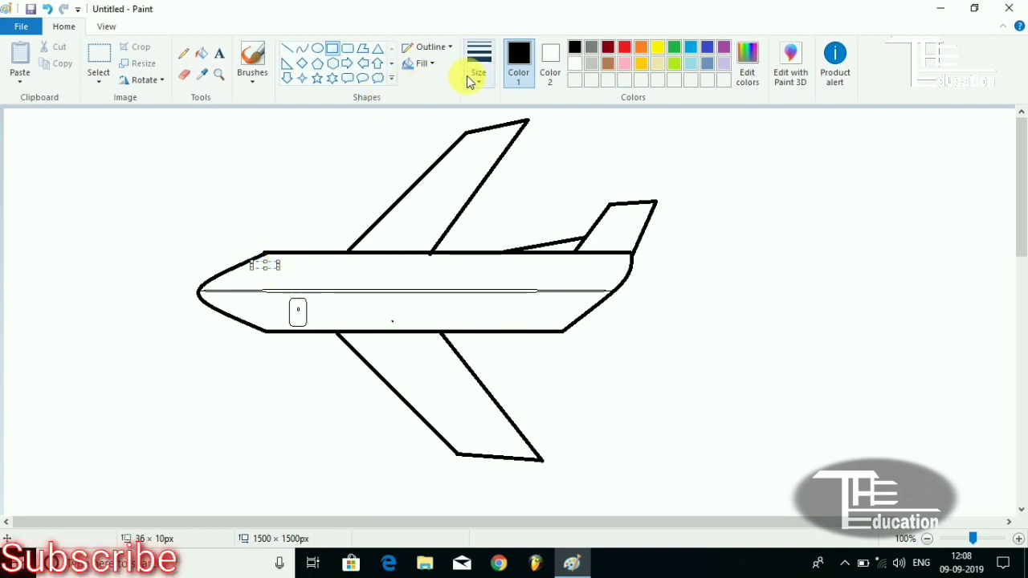
left_click(479, 54)
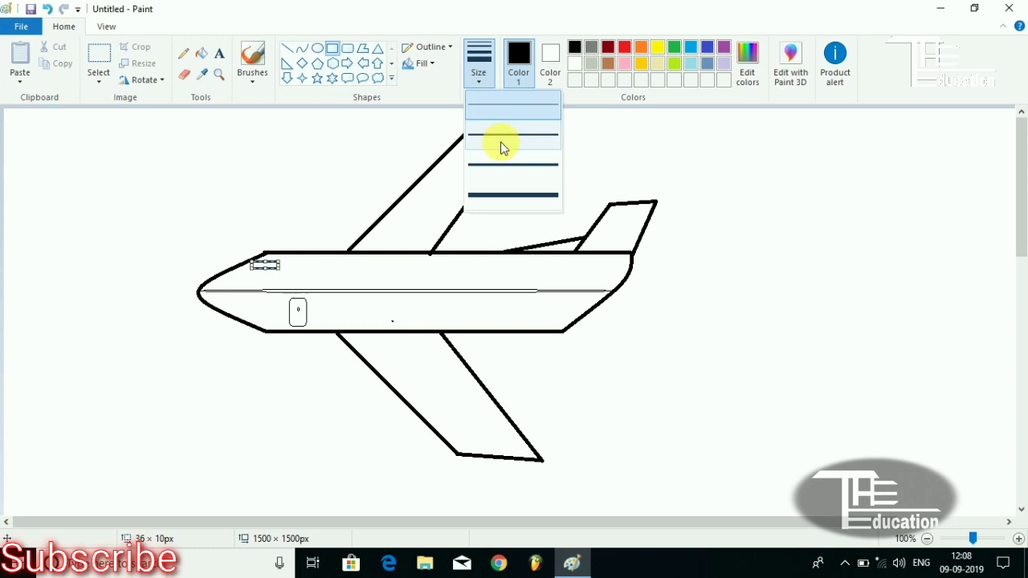
left_click(501, 140)
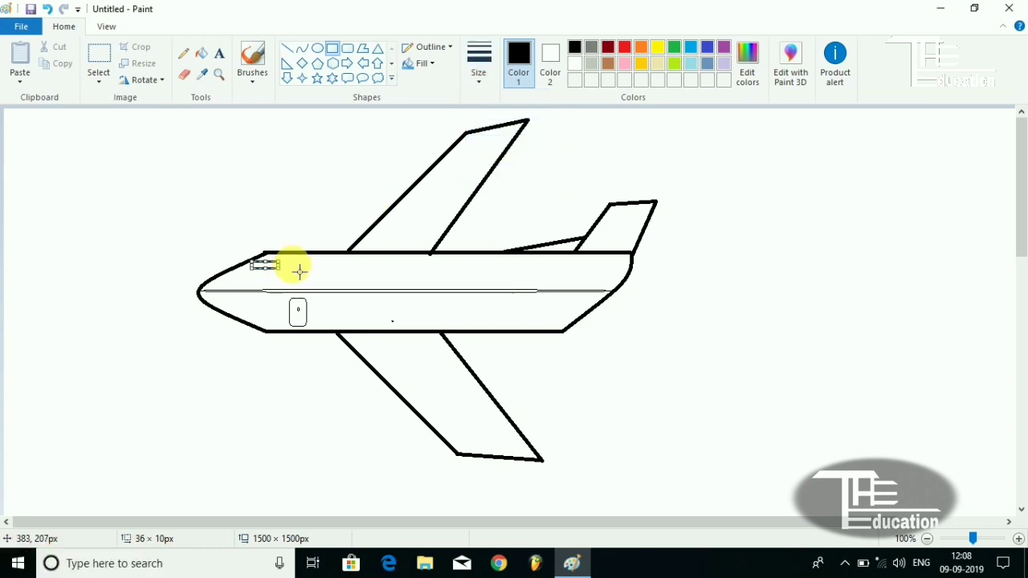
Place the cockpit window and draw a small square window just behind it on the upper fuselage
left_click(299, 271)
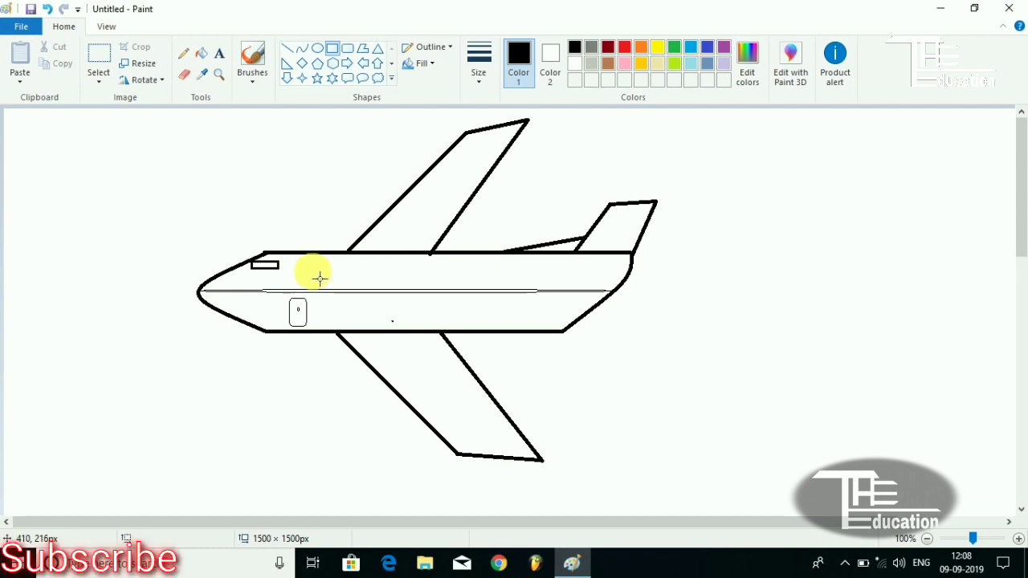
left_click_drag(312, 269, 322, 281)
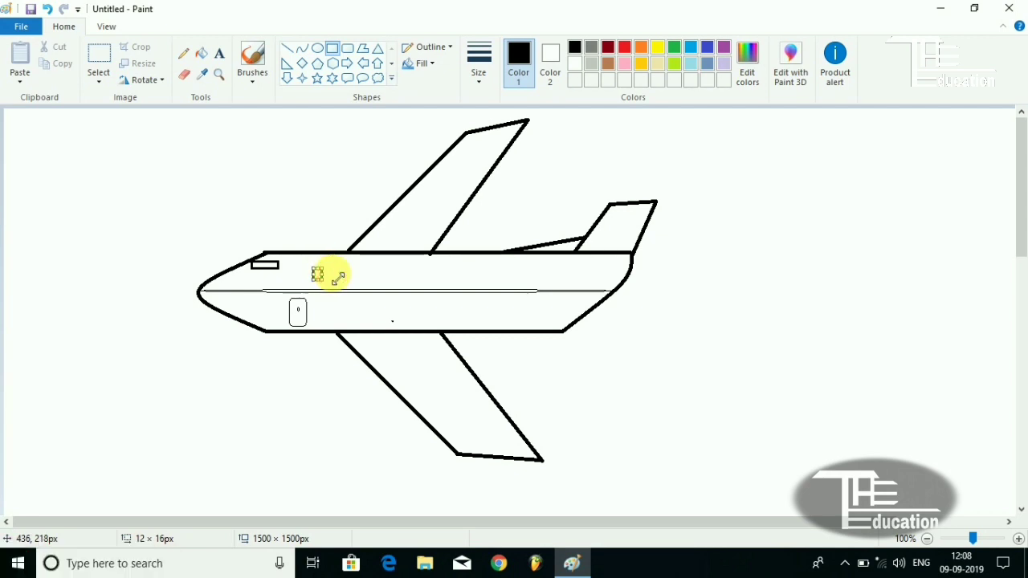
left_click_drag(330, 270, 326, 271)
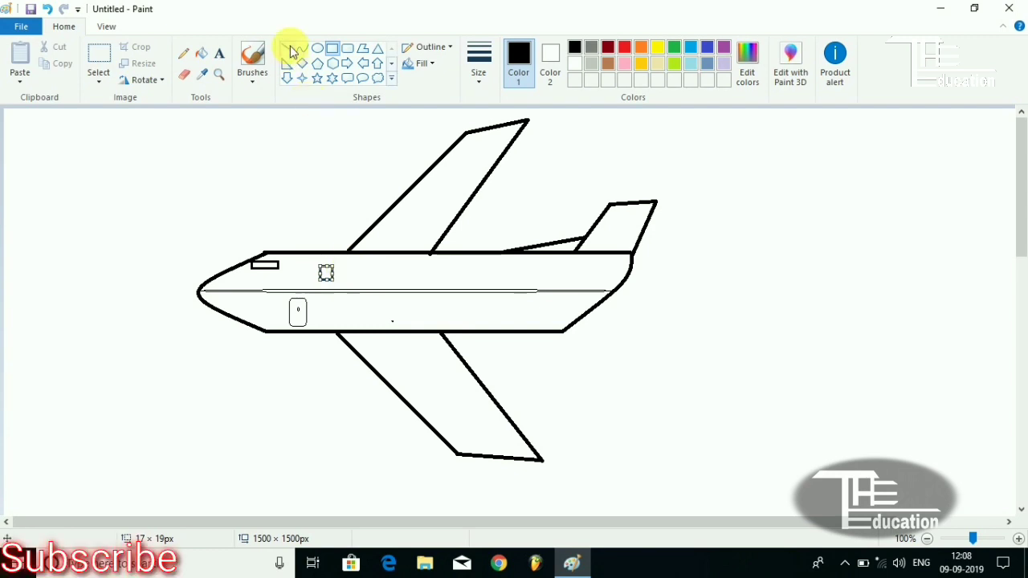
Draw and resize the second square window beside the first
left_click(320, 50)
left_click(336, 50)
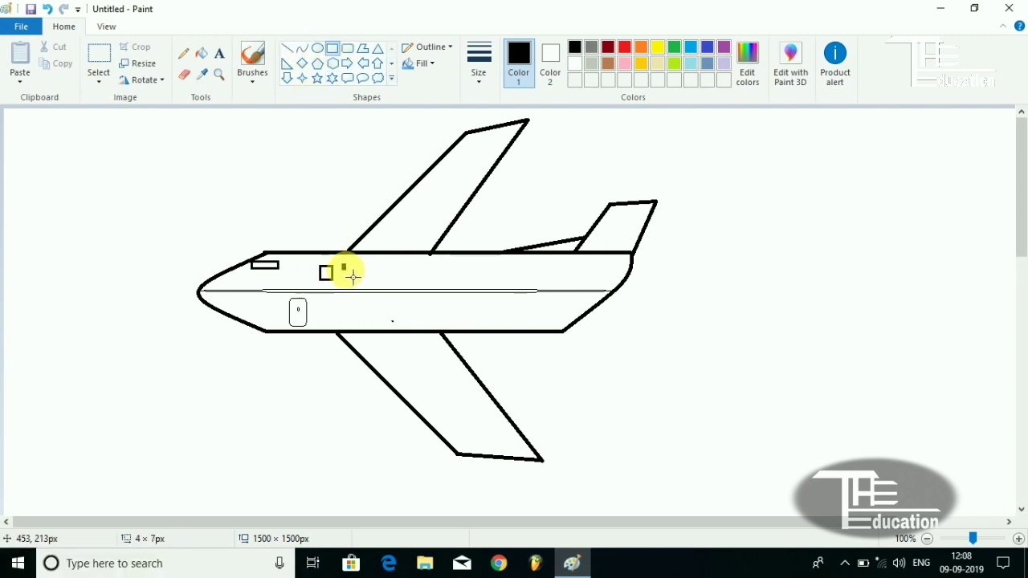
left_click_drag(342, 265, 350, 277)
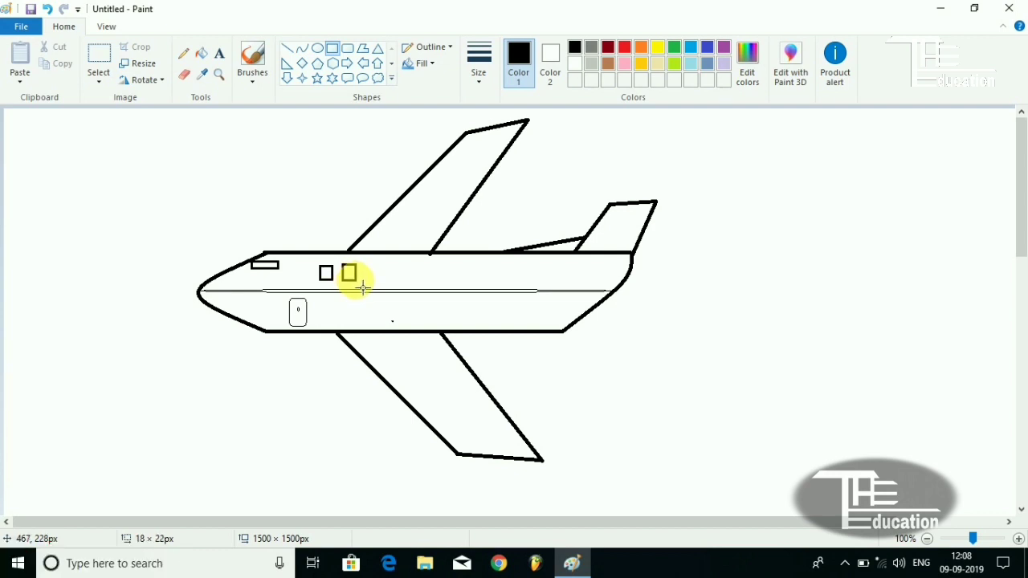
left_click_drag(361, 283, 352, 273)
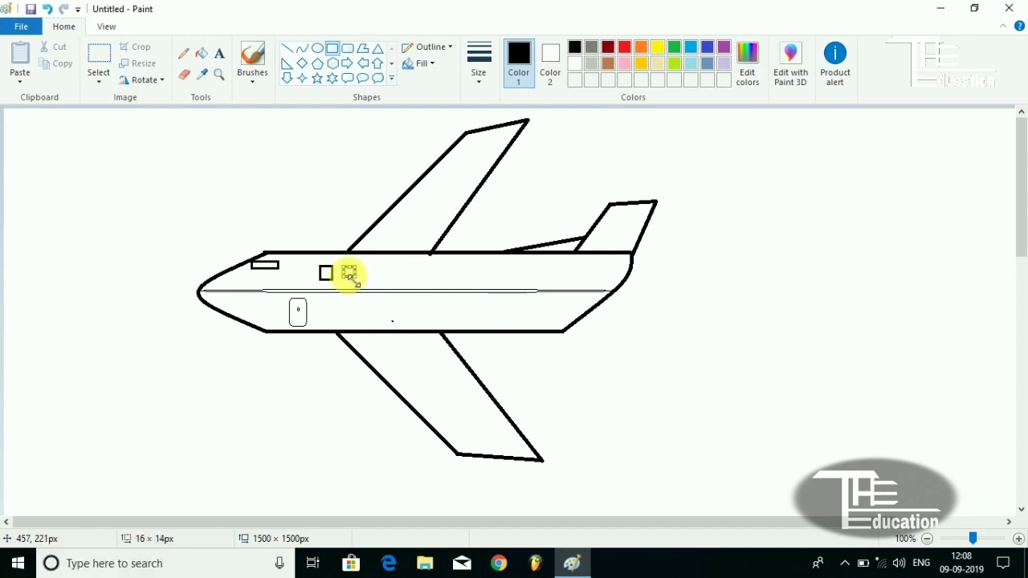
left_click_drag(352, 276, 347, 274)
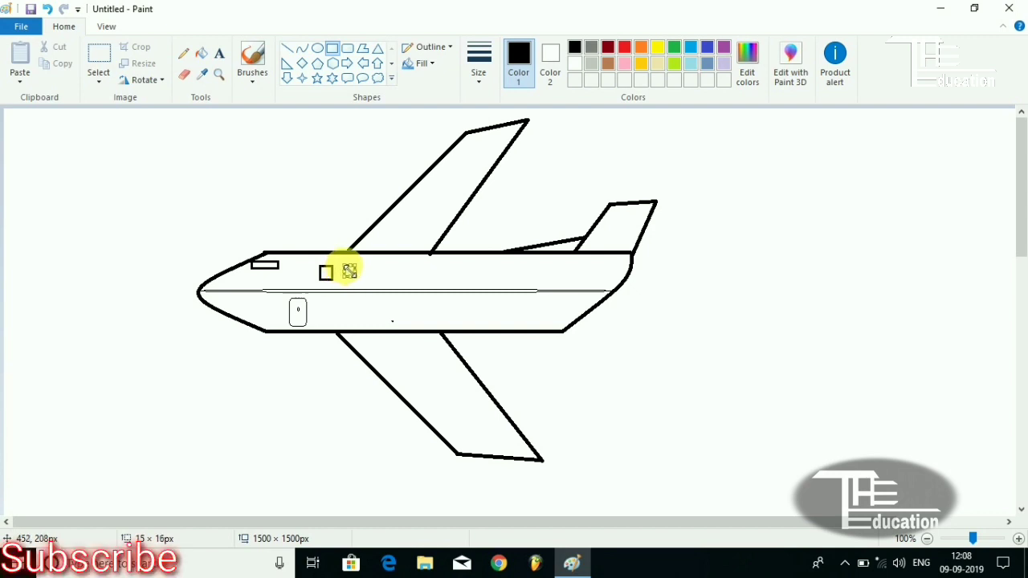
left_click(370, 281)
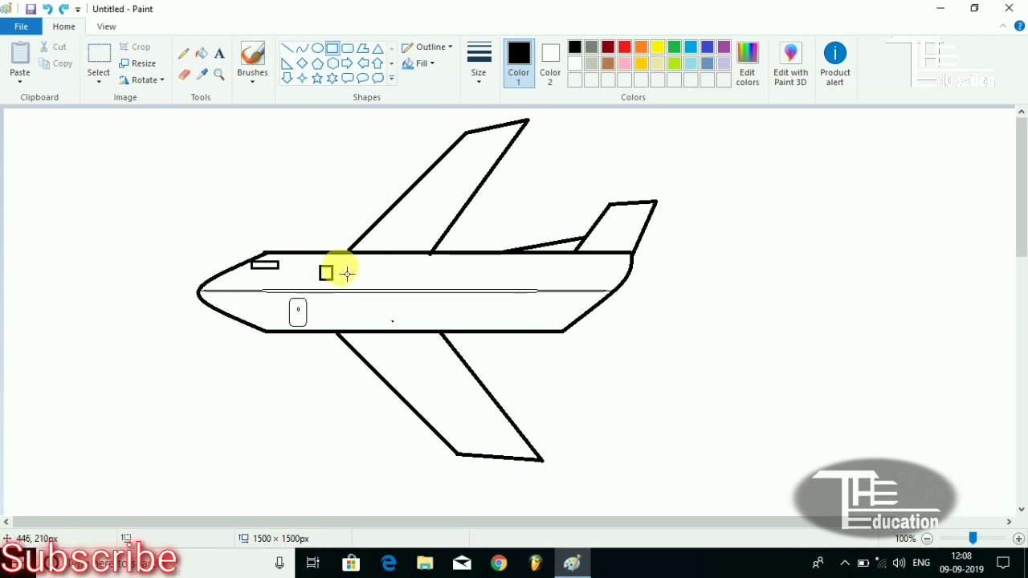
left_click_drag(347, 274, 358, 287)
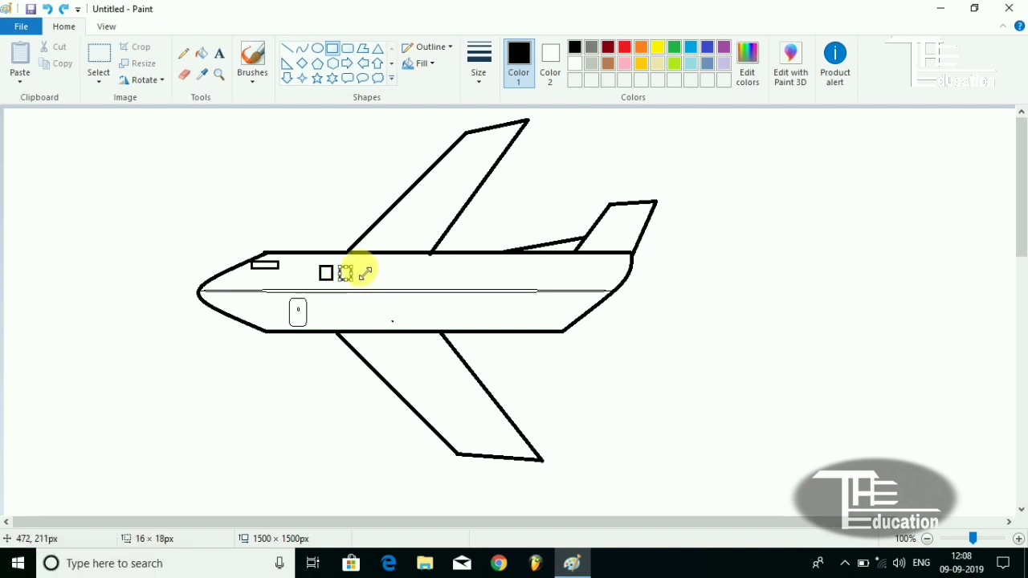
left_click(332, 50)
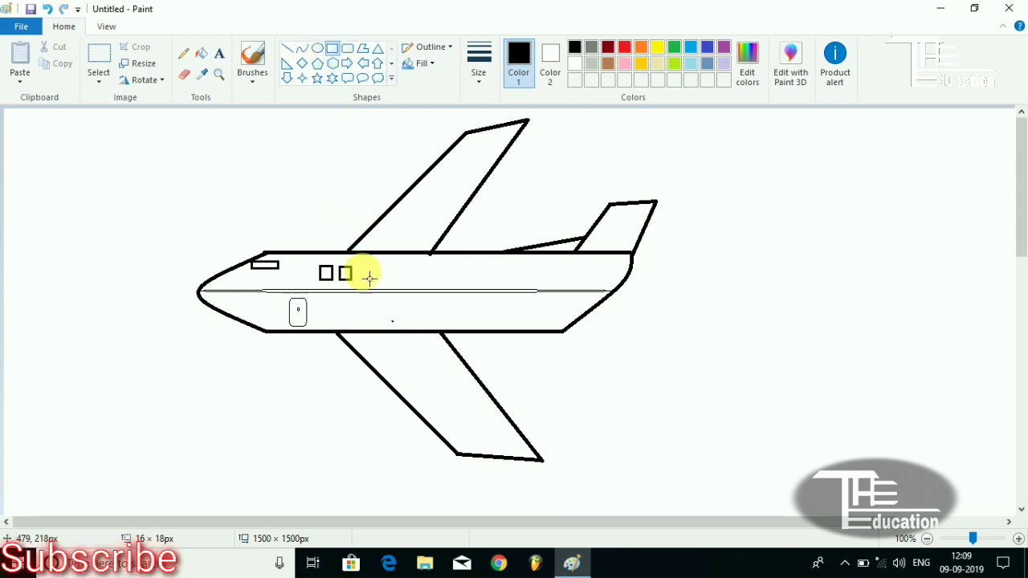
Add the third through sixth square windows along the fuselage
left_click_drag(358, 266, 376, 286)
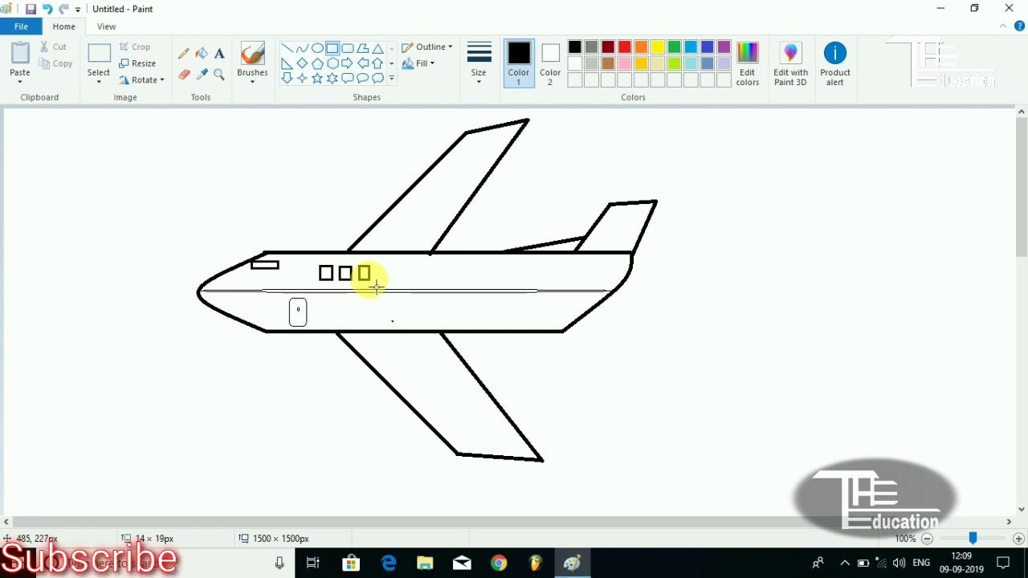
left_click(333, 50)
left_click_drag(375, 267, 396, 286)
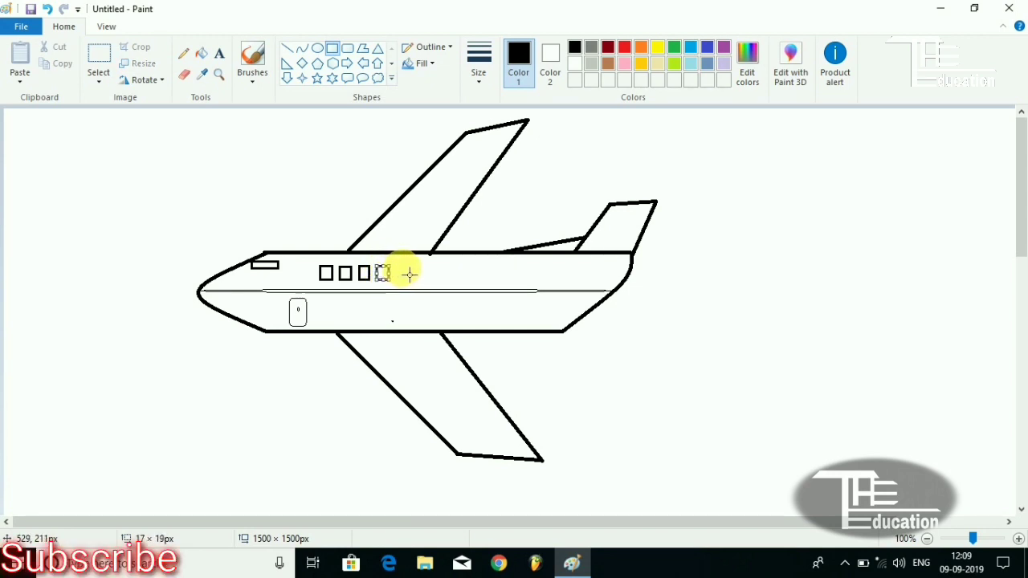
left_click(330, 48)
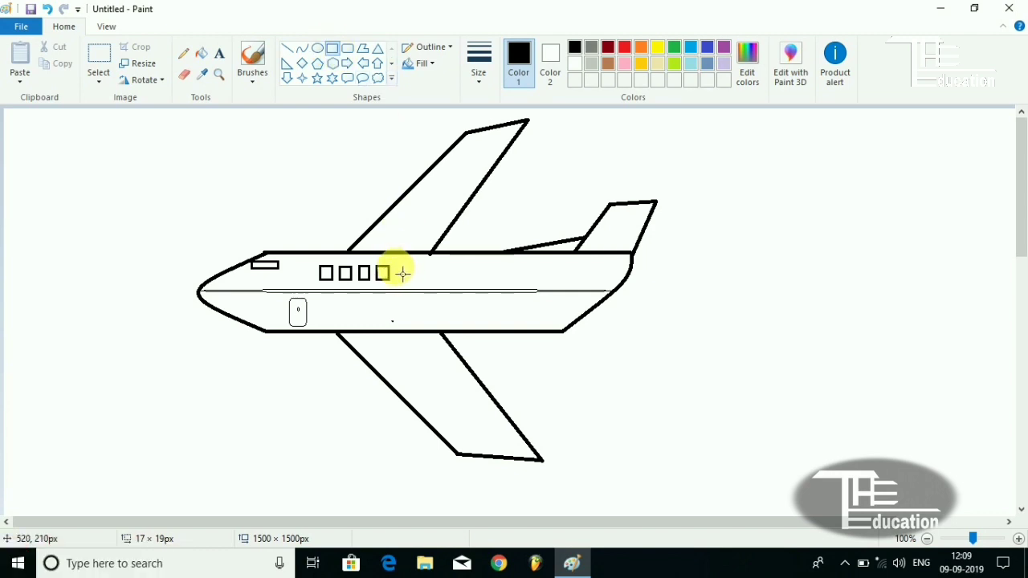
mouse_move(394, 267)
left_mouse_down()
mouse_move(413, 281)
mouse_move(407, 271)
left_mouse_up()
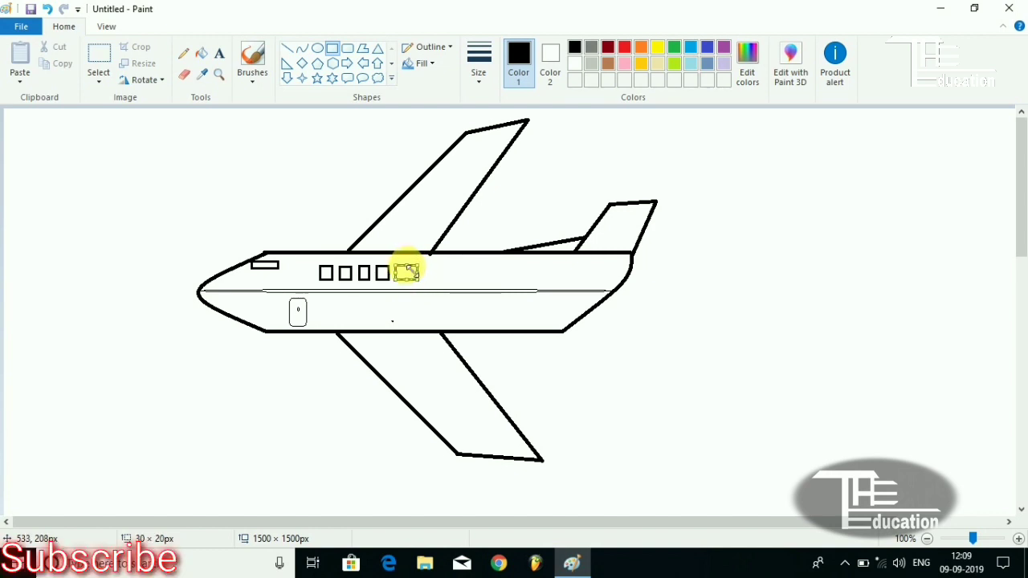
left_click_drag(422, 275, 413, 275)
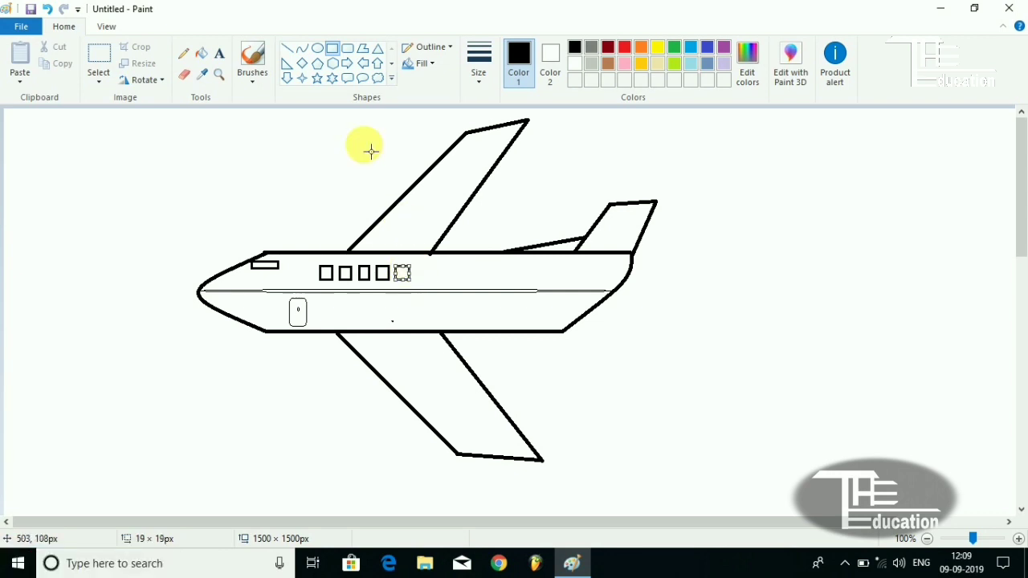
left_click(330, 48)
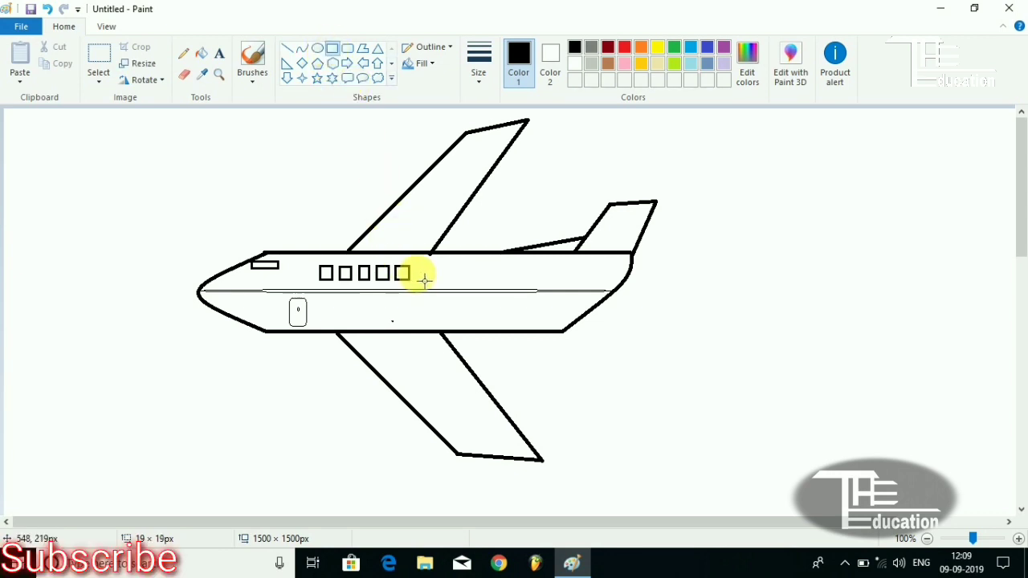
left_click_drag(415, 268, 434, 284)
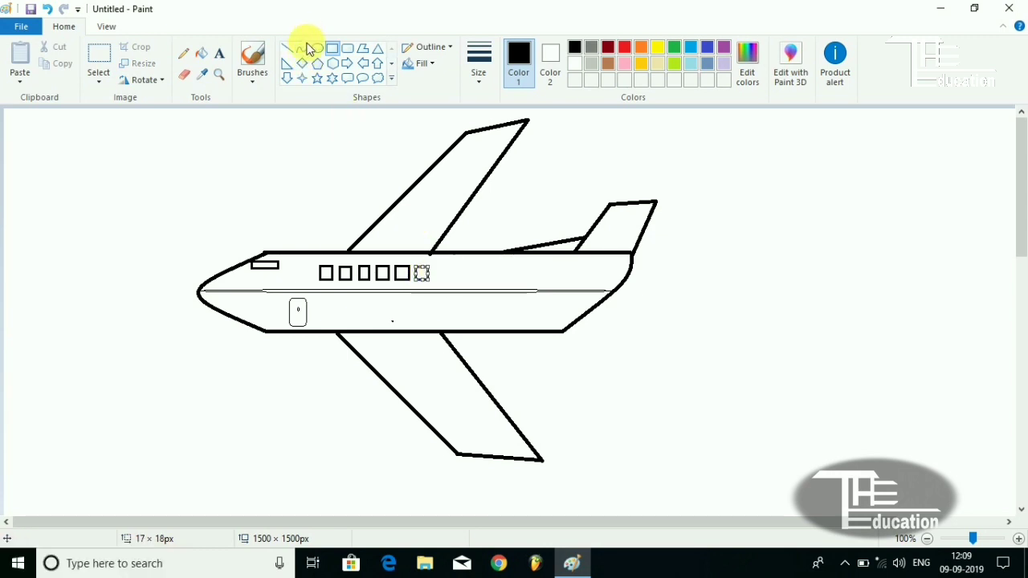
left_click(332, 49)
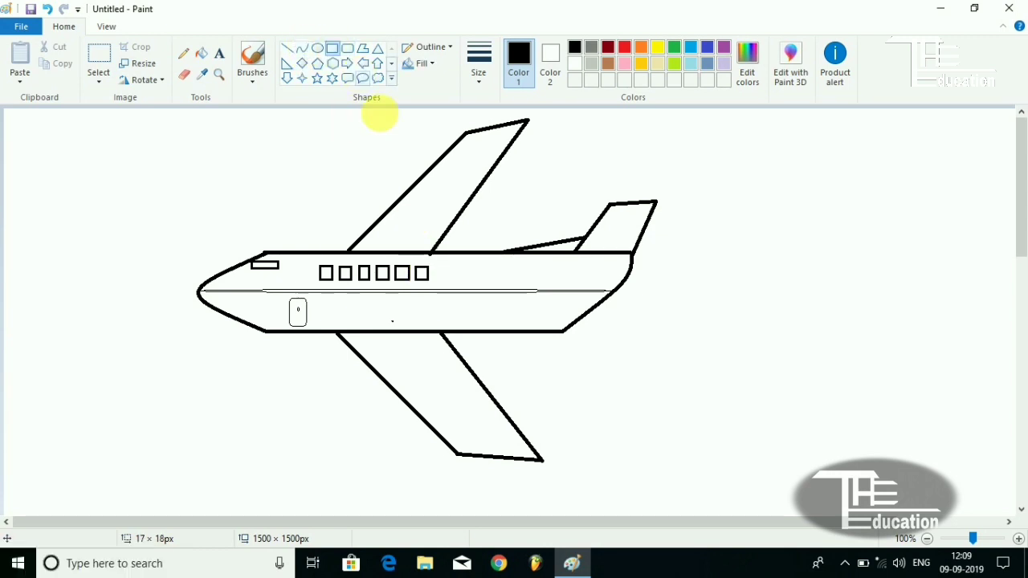
Add the seventh, eighth and ninth windows to the row
left_click_drag(432, 267, 454, 284)
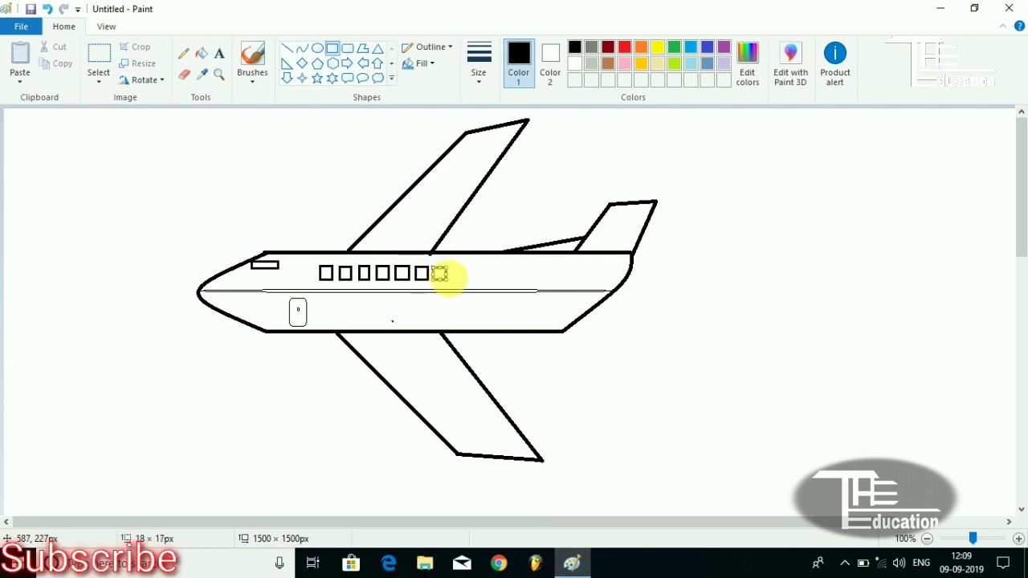
left_click(326, 45)
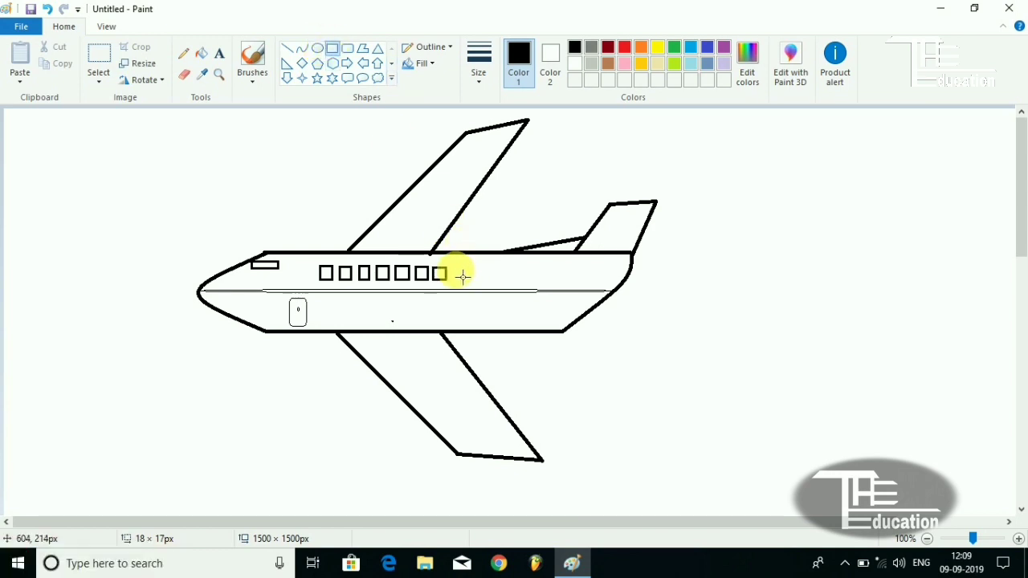
mouse_move(453, 267)
left_mouse_down()
mouse_move(475, 287)
mouse_move(461, 271)
left_mouse_up()
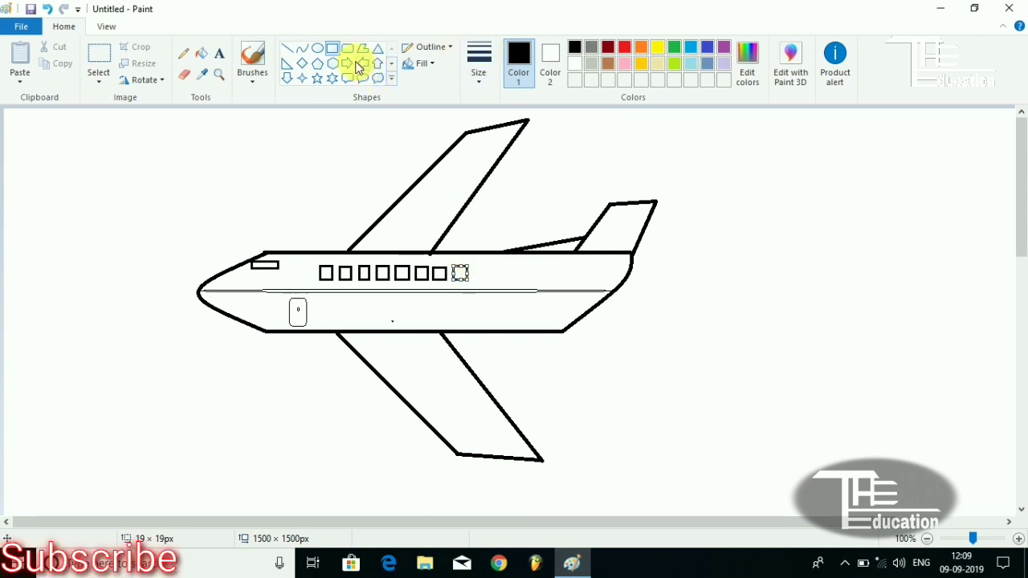
left_click(331, 50)
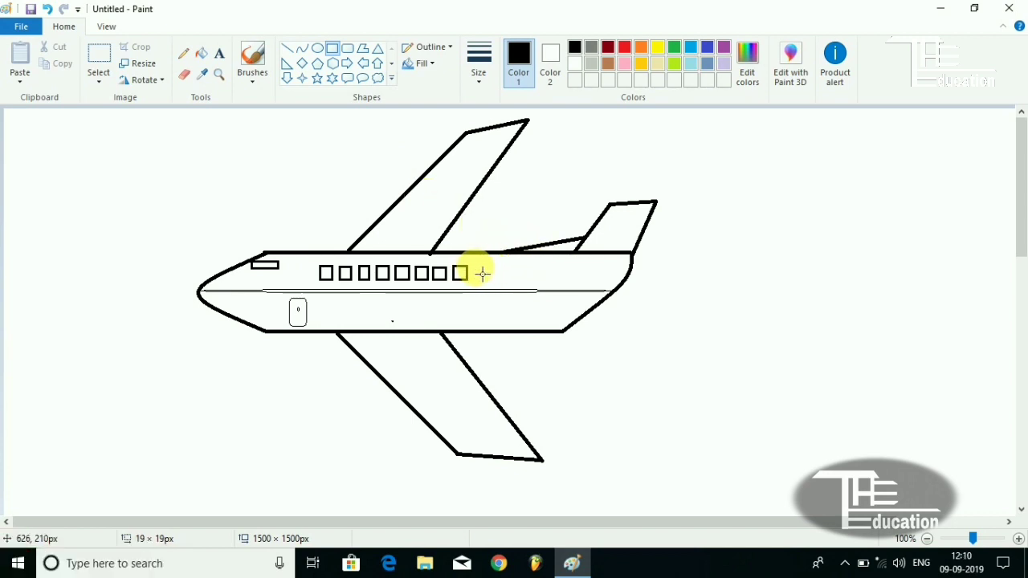
left_click_drag(475, 267, 489, 280)
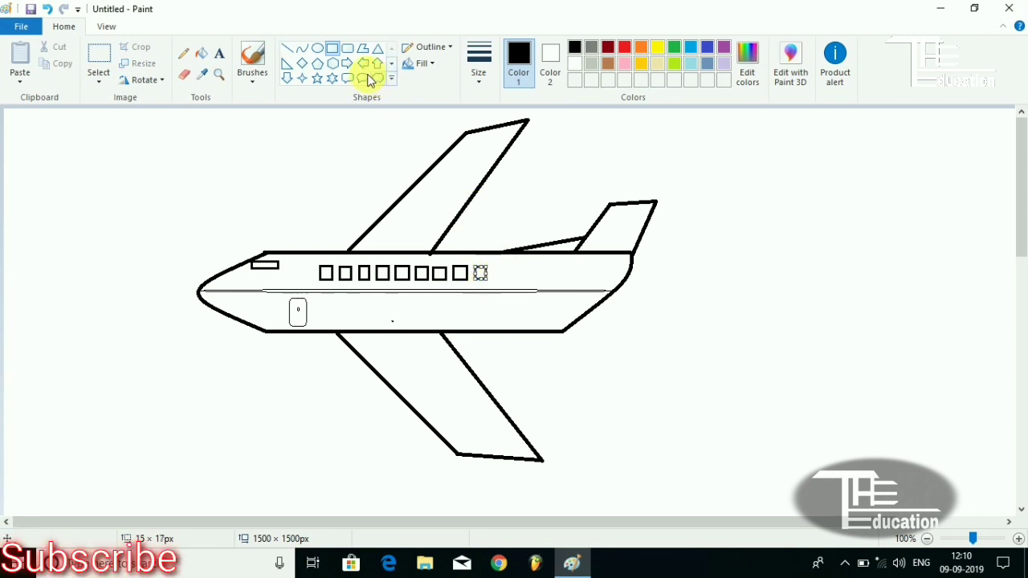
left_click(336, 49)
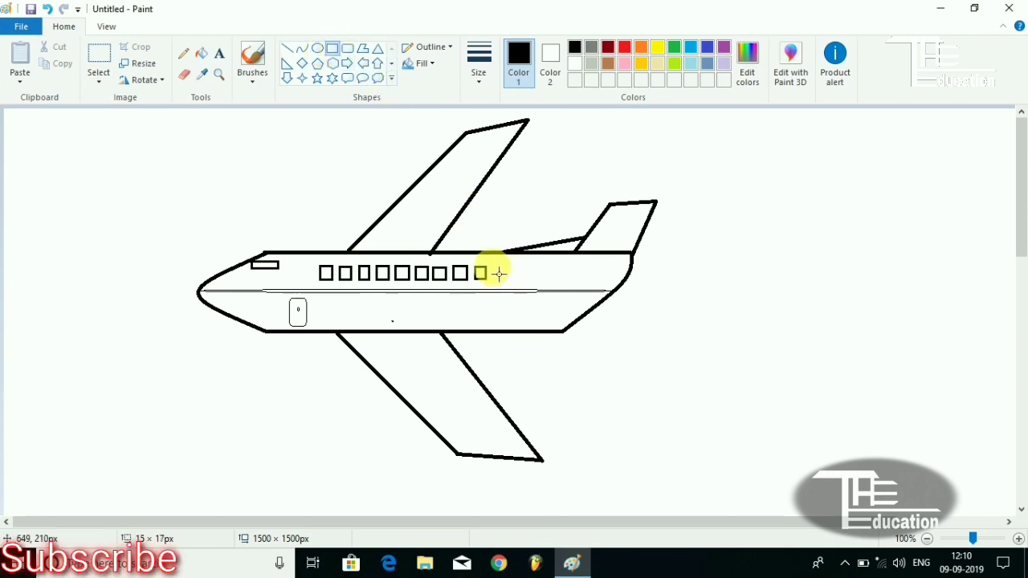
Draw the tenth window at the row's end and set the thinnest outline size
left_click_drag(492, 266, 509, 285)
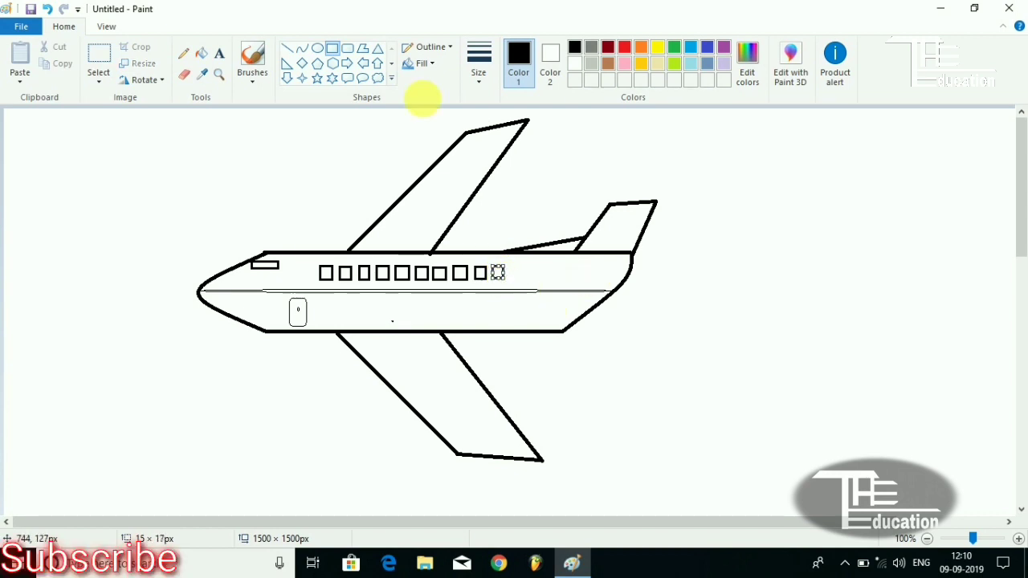
left_click(478, 72)
left_click(494, 107)
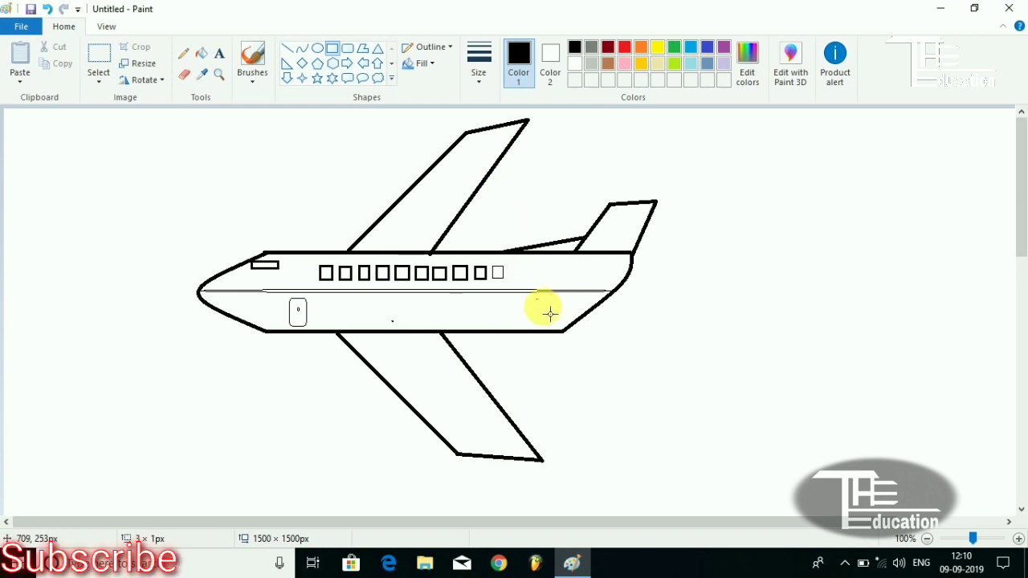
Replace the plain rectangle with a rounded-rectangle rear door and draw a tiny oval handle inside it
left_click_drag(536, 300, 564, 330)
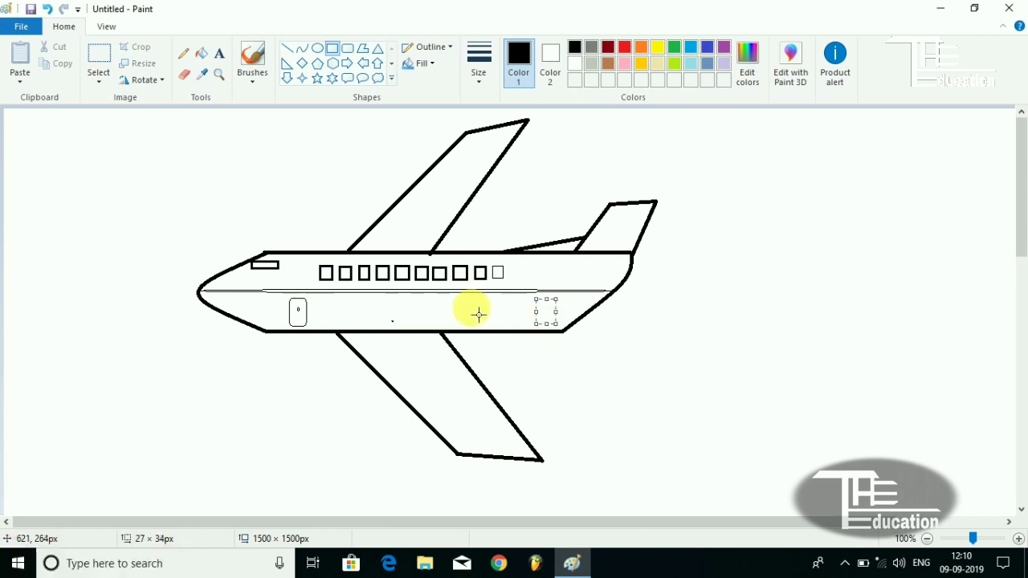
key("Delete")
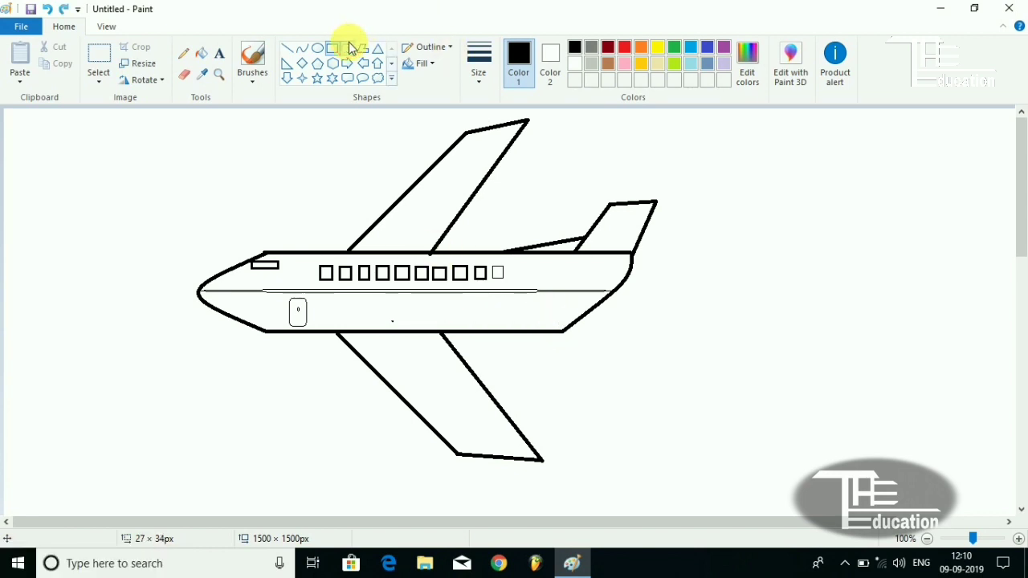
left_click(347, 48)
left_click_drag(538, 301, 560, 333)
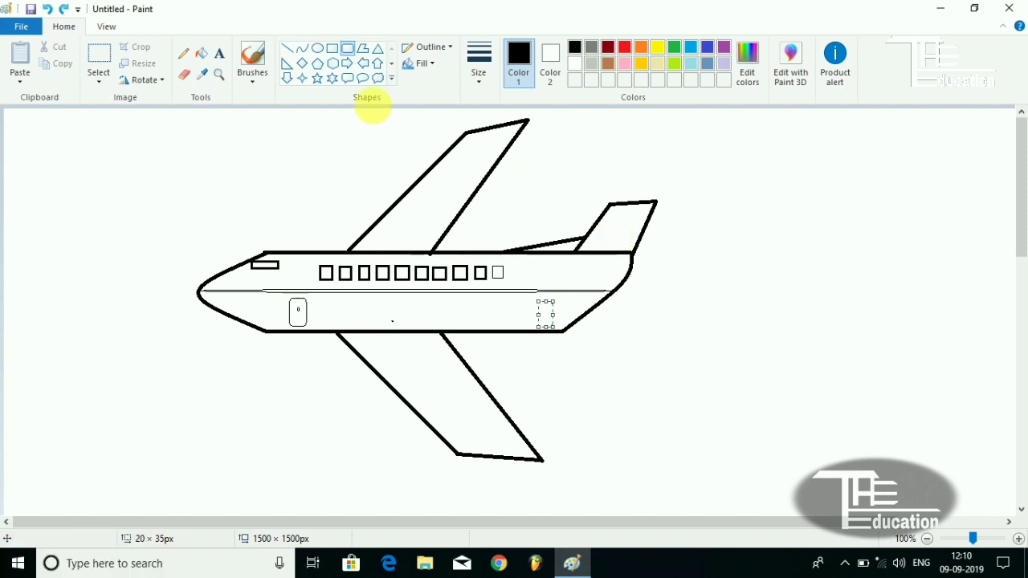
left_click(318, 49)
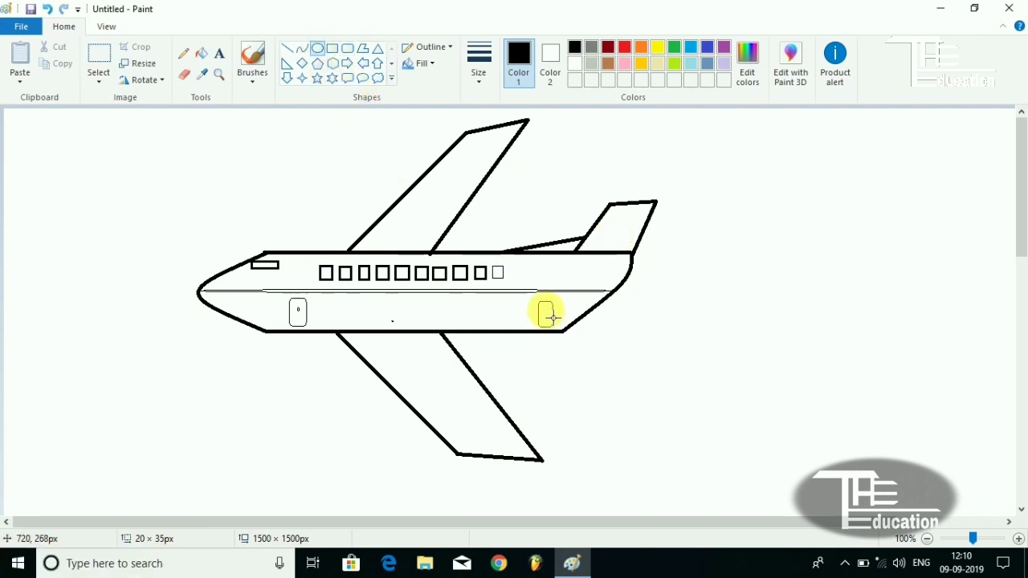
left_click_drag(551, 315, 551, 323)
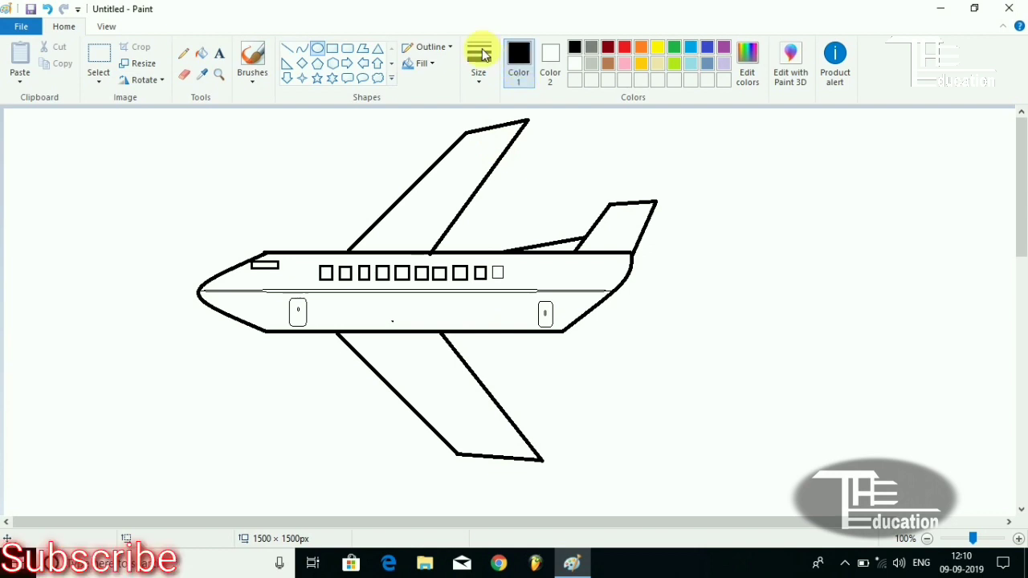
Fill the cockpit window and the first four passenger windows black
left_click(245, 56)
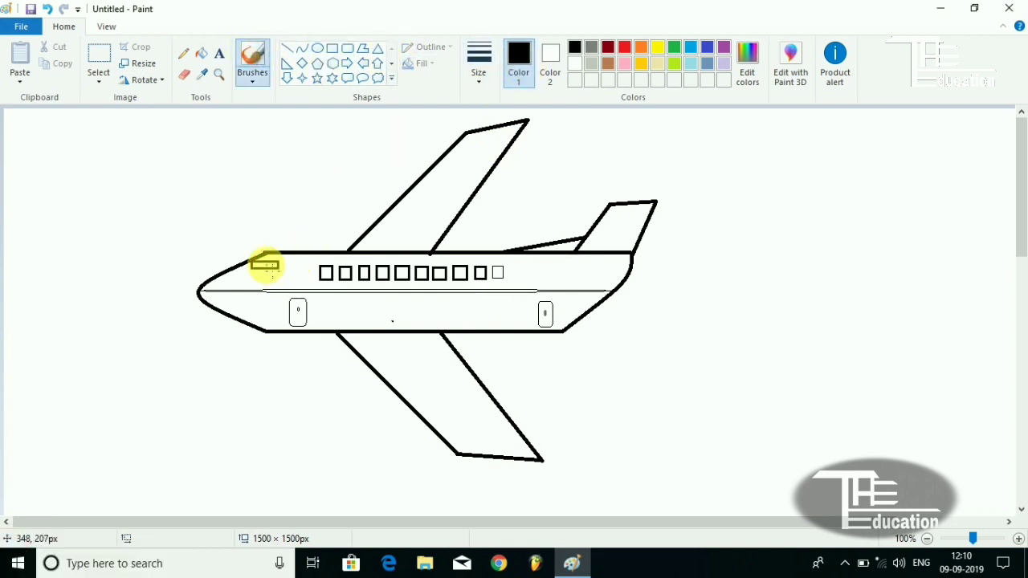
left_click(202, 53)
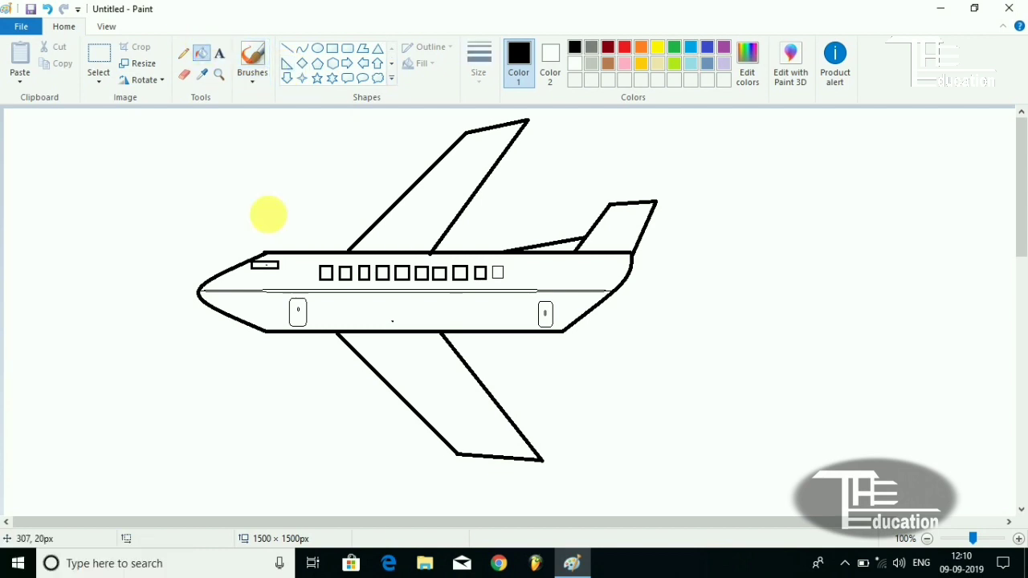
left_click(271, 265)
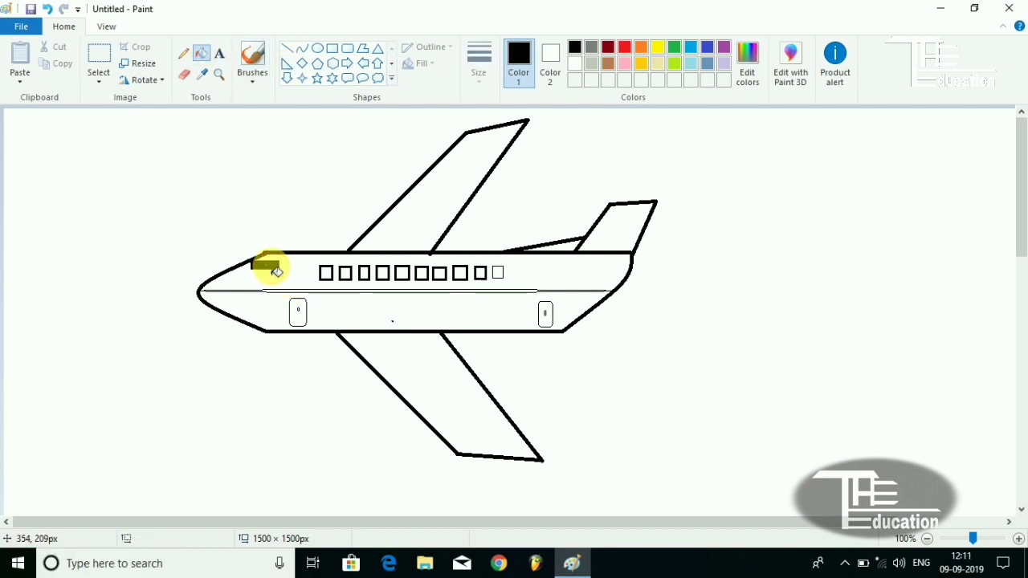
left_click(326, 273)
left_click(345, 273)
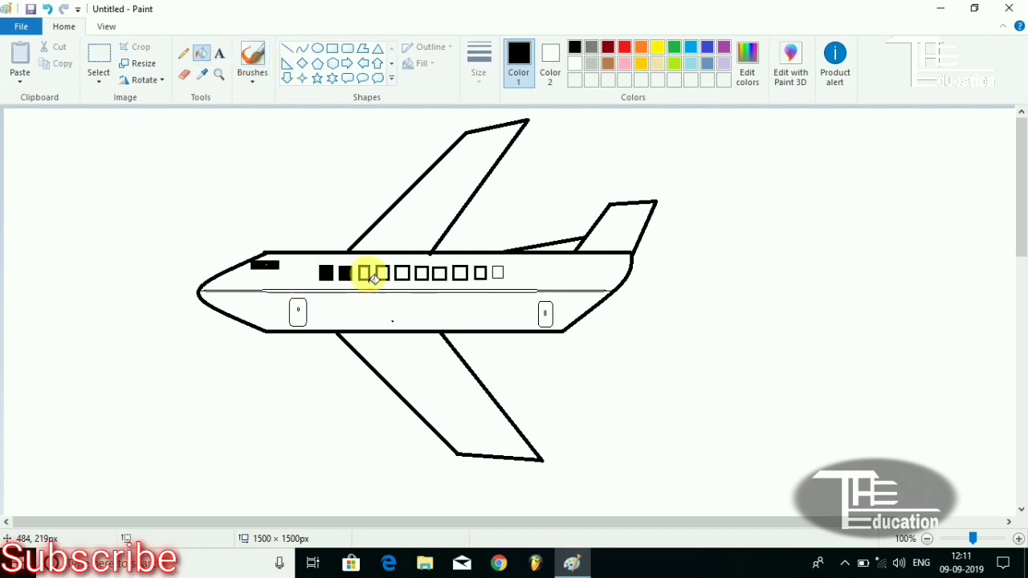
left_click(383, 274)
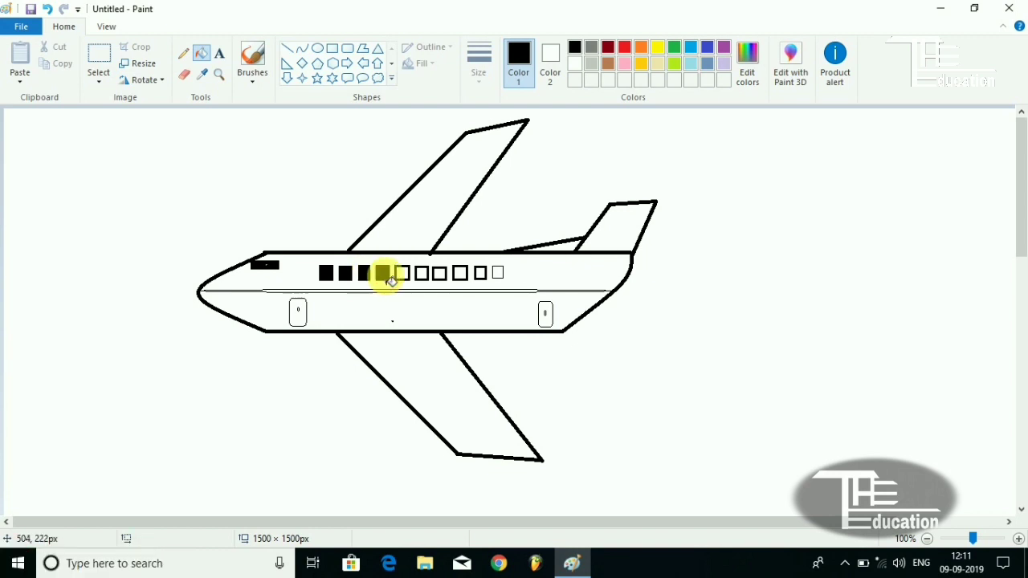
left_click(400, 275)
Fill the remaining passenger windows black, undoing the accidental black fill of the rear door
left_click(423, 274)
left_click(441, 274)
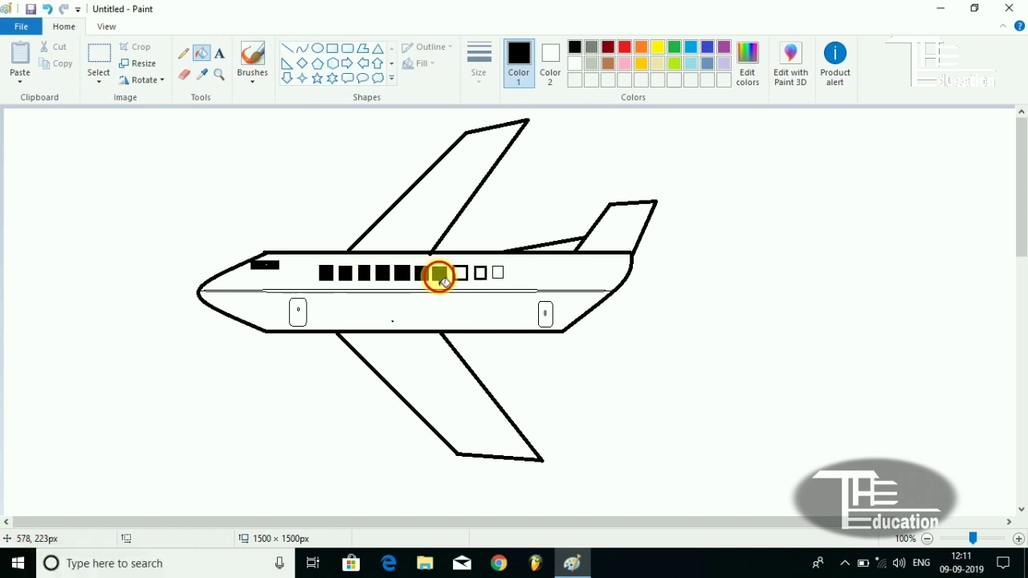
left_click(461, 275)
left_click(480, 274)
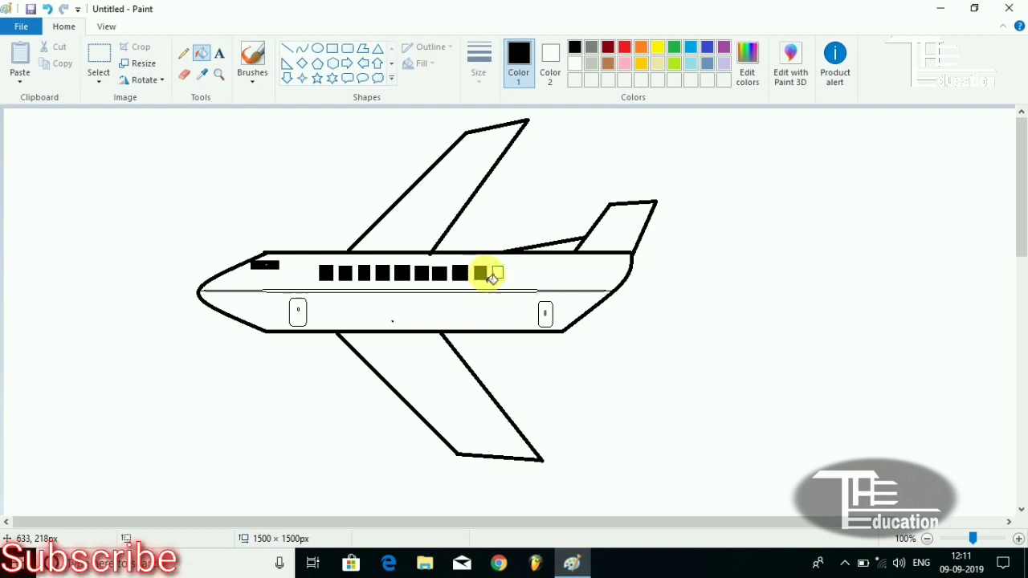
left_click(499, 274)
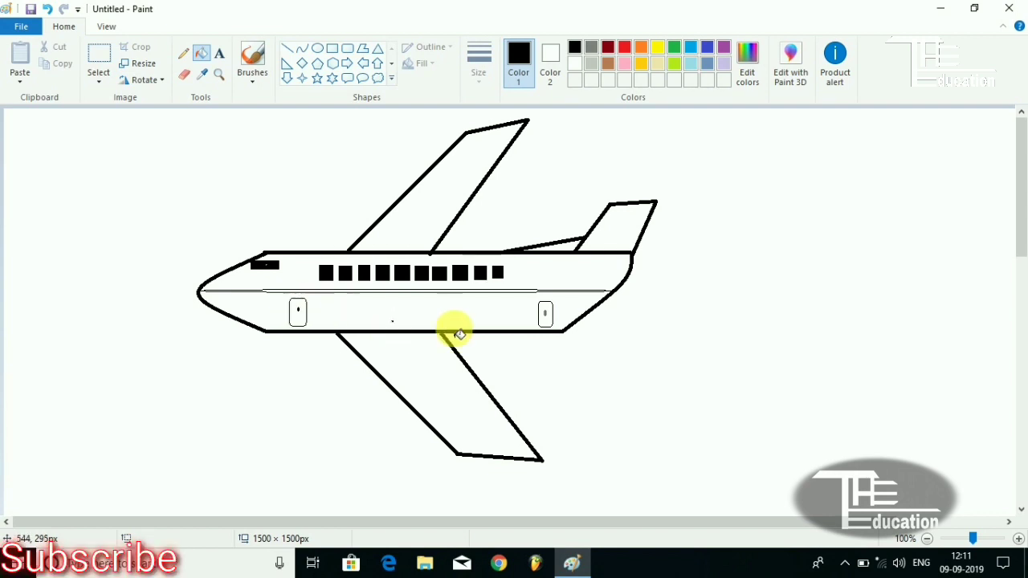
left_click(549, 316)
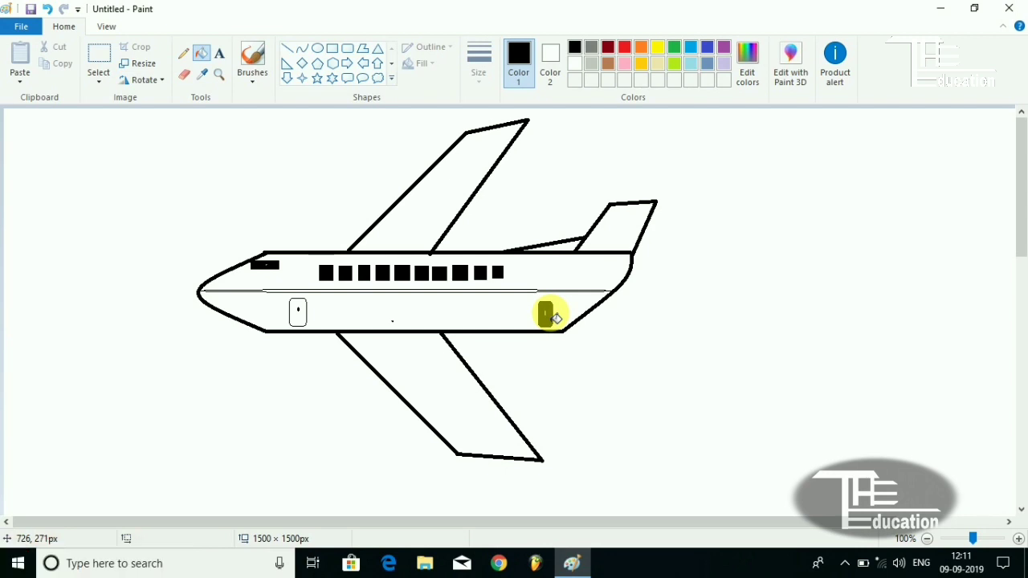
key("ctrl+z")
left_click(549, 318)
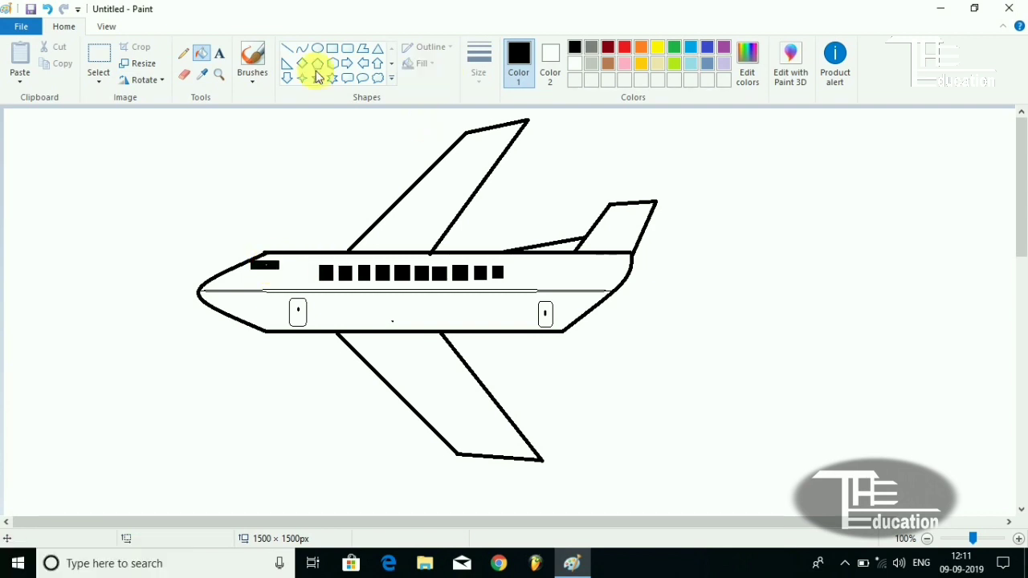
Pick the Cloud callout shape and draw clouds at the top-left and right of the tail
left_click(255, 61)
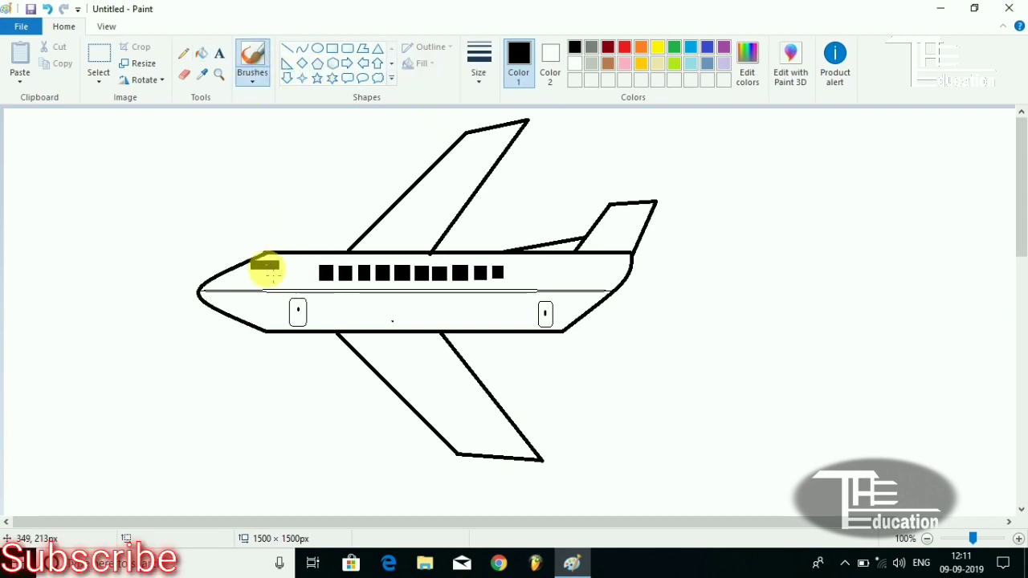
left_click(207, 56)
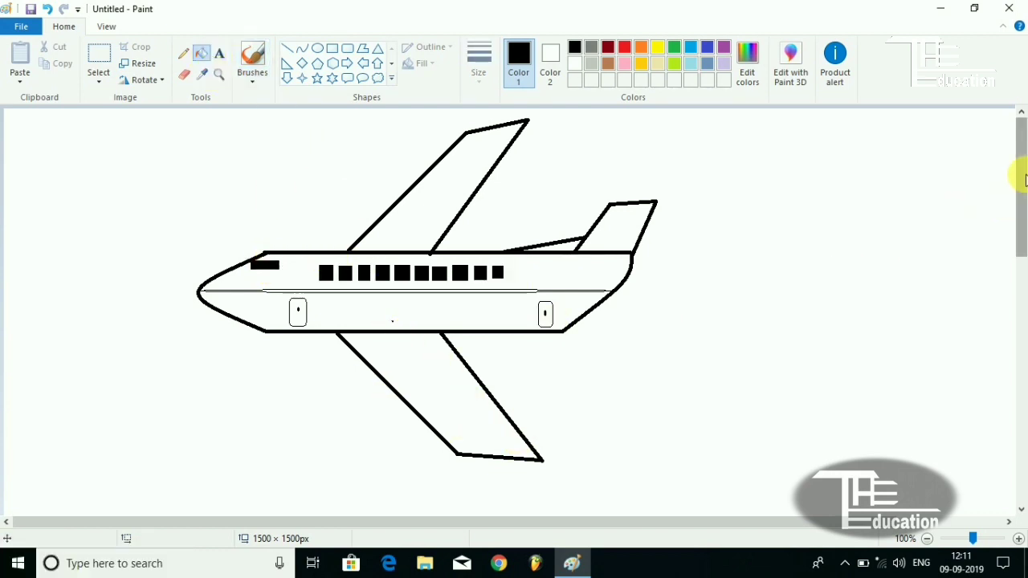
mouse_move(1021, 192)
left_mouse_down()
mouse_move(1021, 215)
mouse_move(1020, 129)
left_mouse_up()
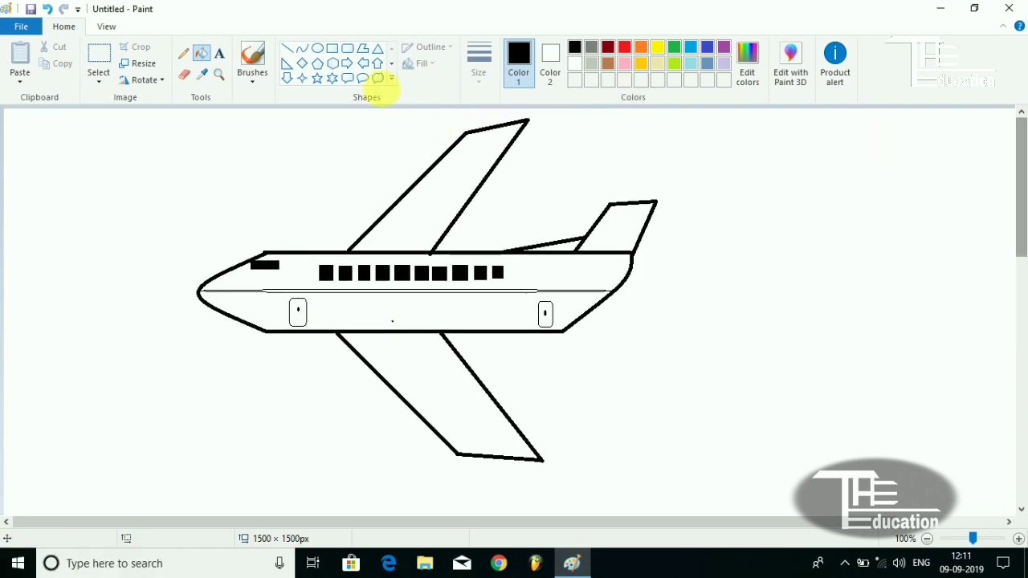
left_click(391, 81)
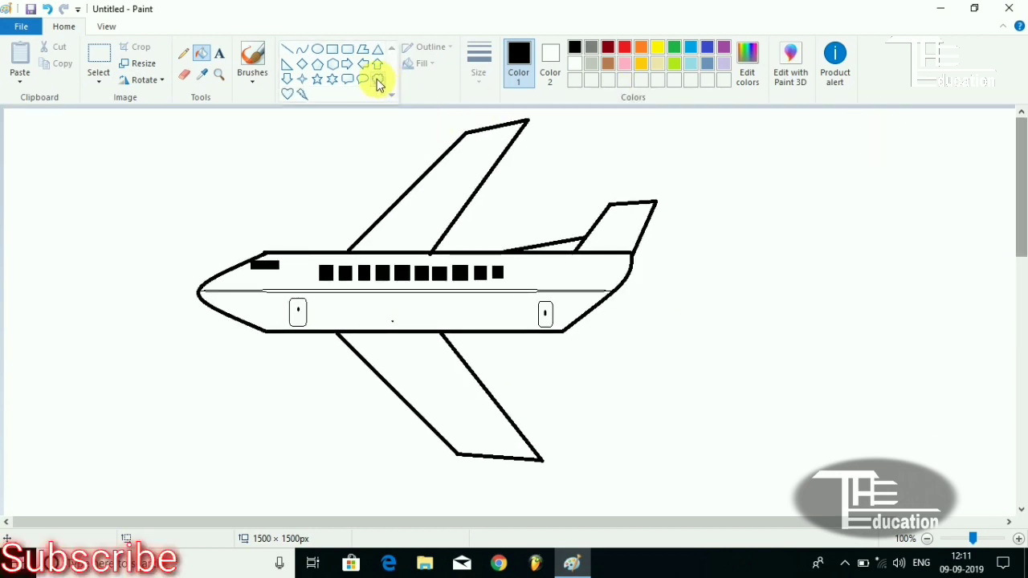
left_click(378, 78)
mouse_move(122, 136)
left_mouse_down()
mouse_move(202, 187)
mouse_move(227, 215)
left_mouse_up()
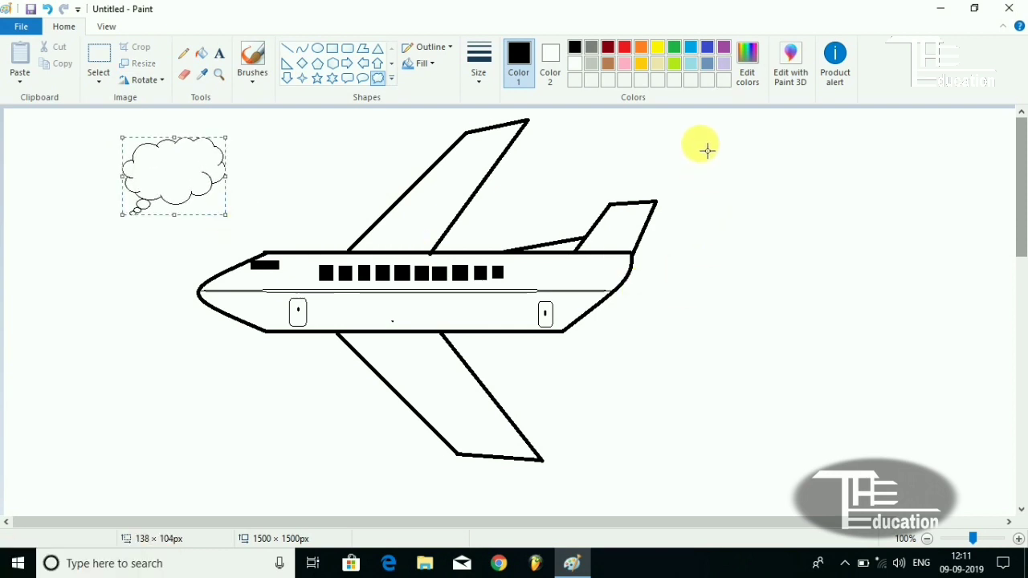
left_click_drag(704, 145, 769, 227)
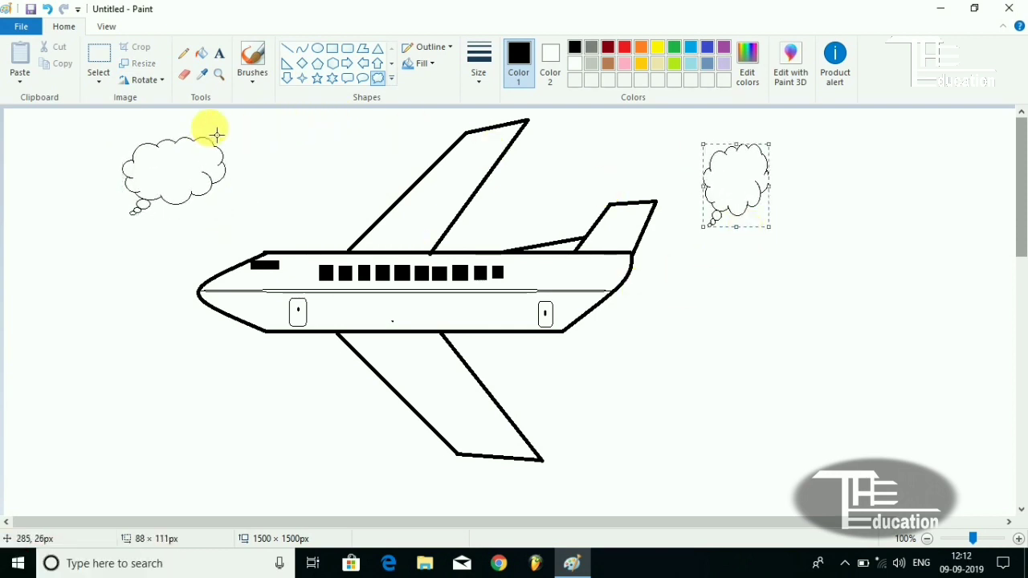
mouse_move(194, 126)
left_mouse_down()
mouse_move(273, 185)
mouse_move(221, 211)
left_mouse_up()
Move the small cloud beside the first and add clouds at lower left, bottom, right and above the tail
right_click(214, 208)
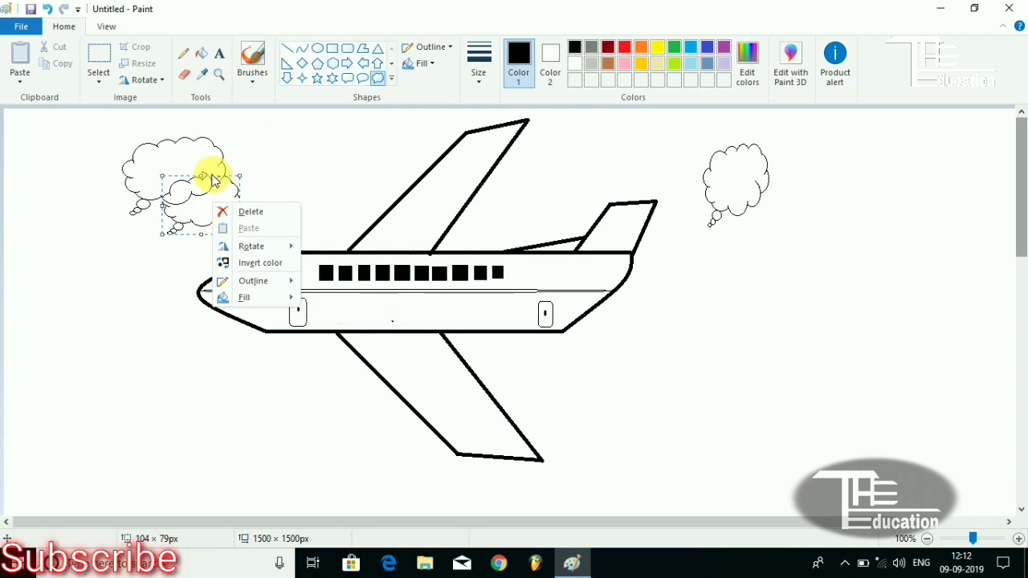
left_click(245, 170)
left_click_drag(234, 193, 303, 155)
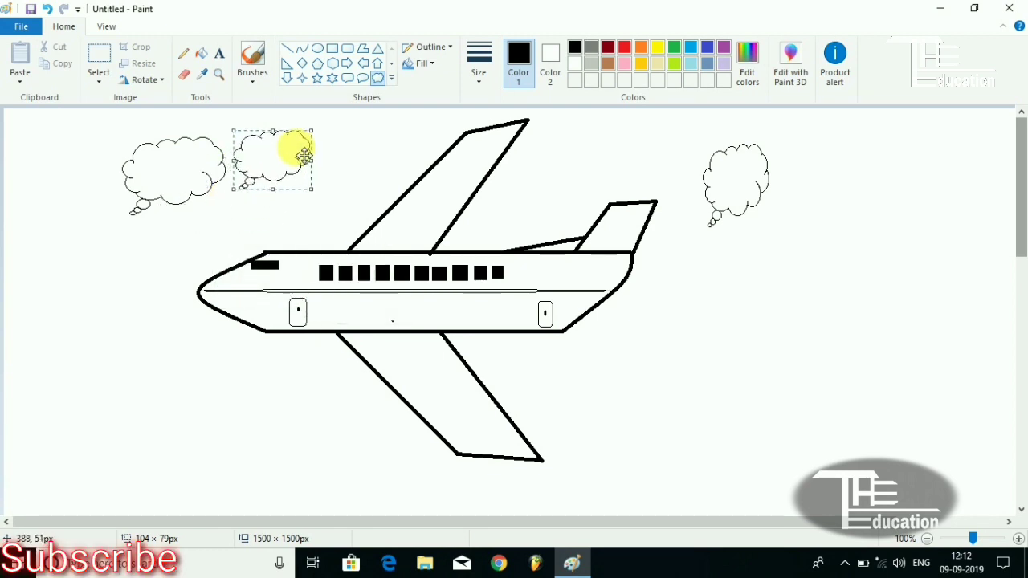
left_click_drag(65, 351, 145, 416)
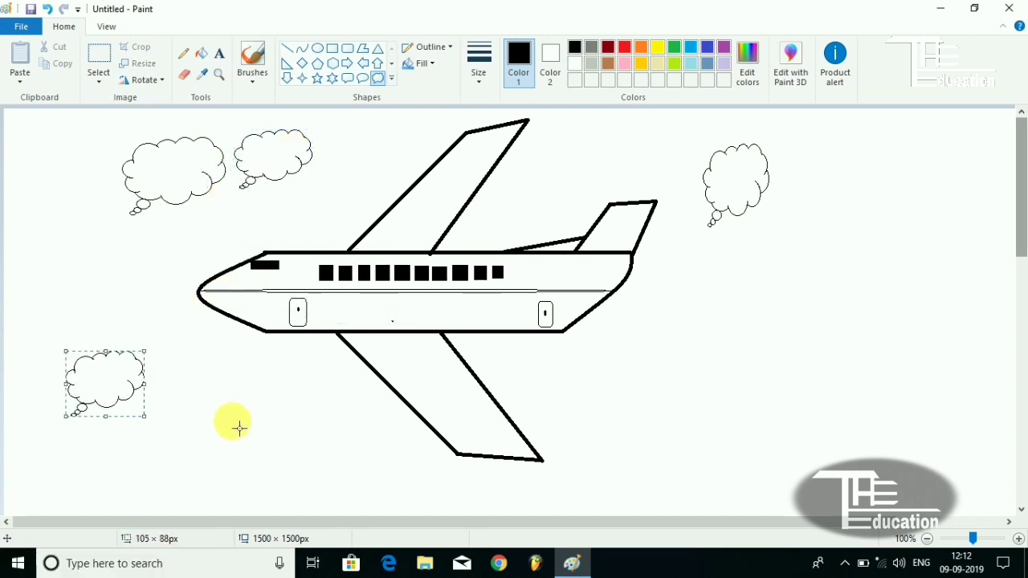
left_click_drag(244, 424, 425, 506)
mouse_move(610, 376)
left_mouse_down()
mouse_move(867, 474)
mouse_move(860, 481)
left_mouse_up()
mouse_move(587, 139)
left_mouse_down()
mouse_move(636, 187)
mouse_move(660, 194)
left_mouse_up()
left_click_drag(842, 129, 942, 264)
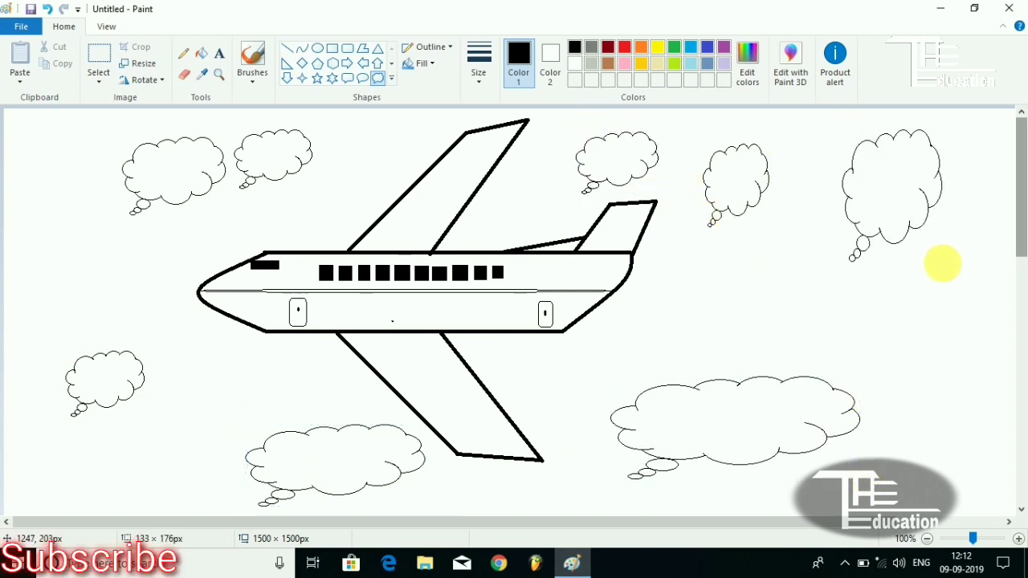
Fill all eight clouds light blue
left_click(693, 65)
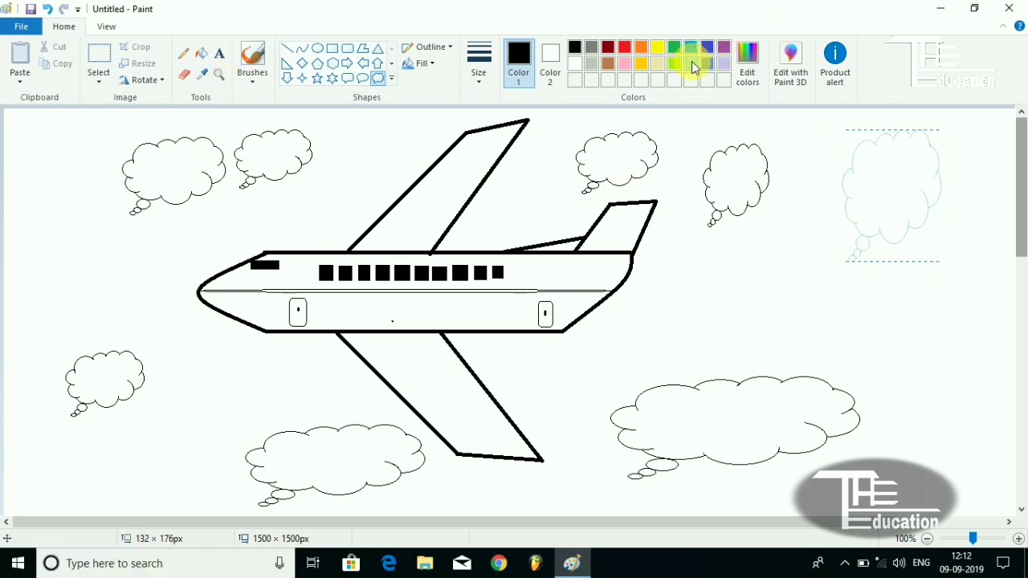
left_click(202, 55)
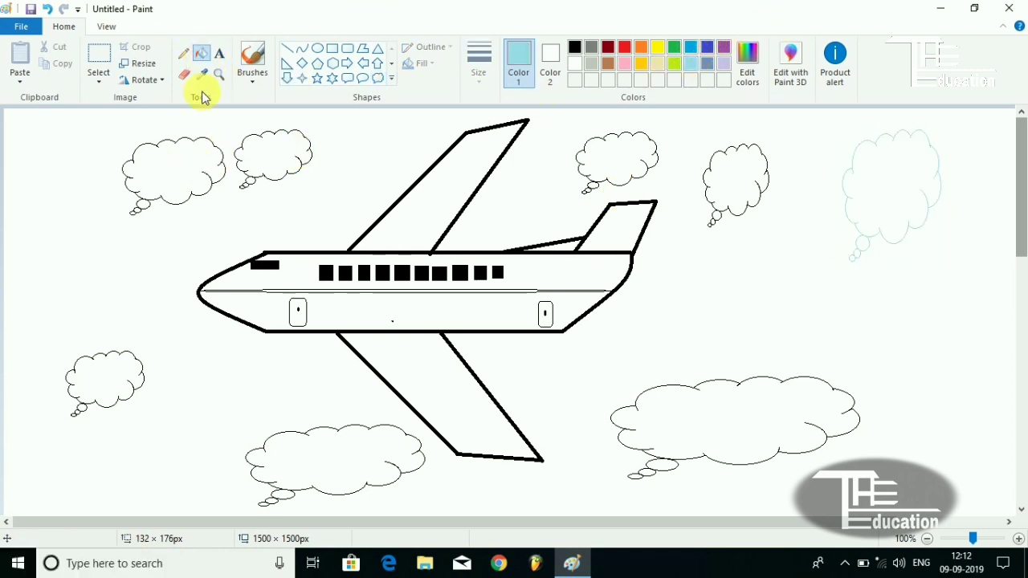
left_click(199, 170)
left_click(263, 160)
left_click(91, 387)
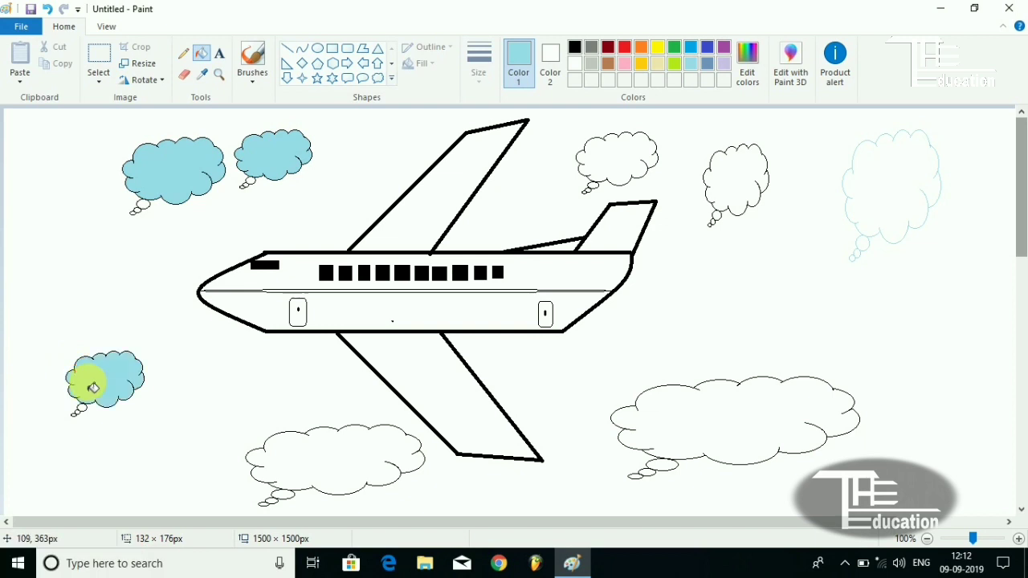
left_click(298, 473)
left_click(722, 432)
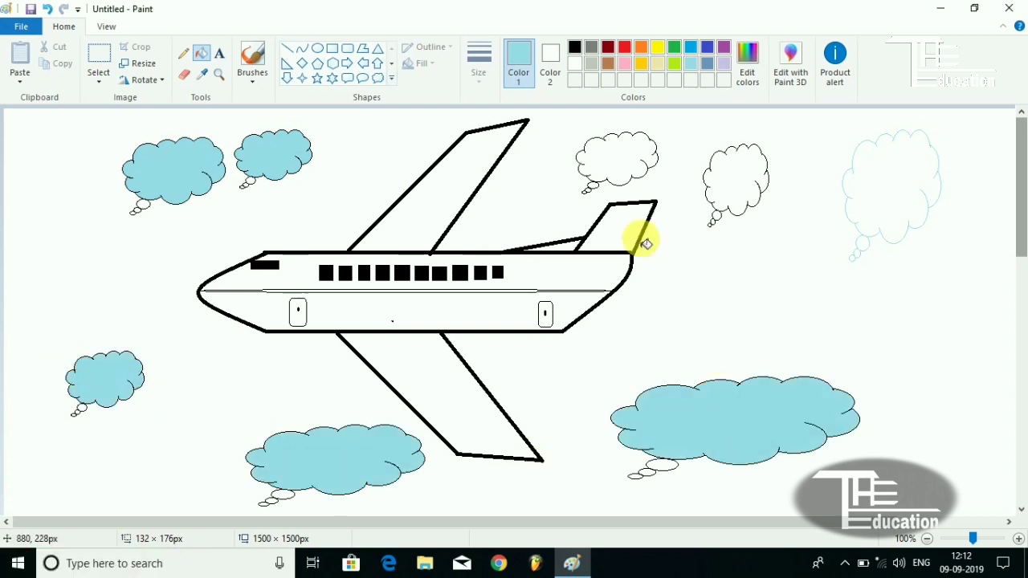
left_click(622, 157)
left_click(747, 165)
left_click(891, 164)
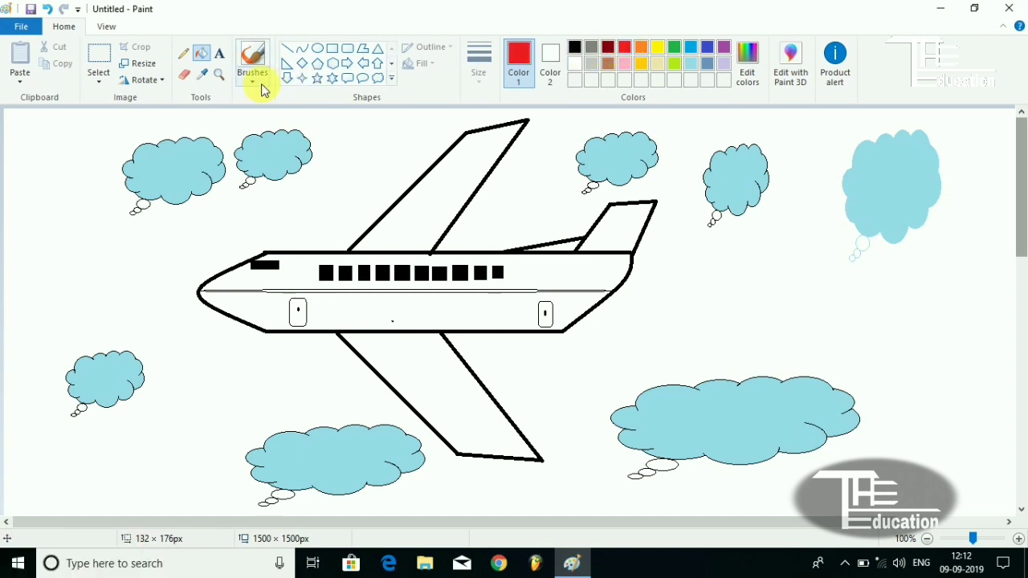
Fill the fuselage stripe red, then the front and rear doors dark blue
left_click(290, 292)
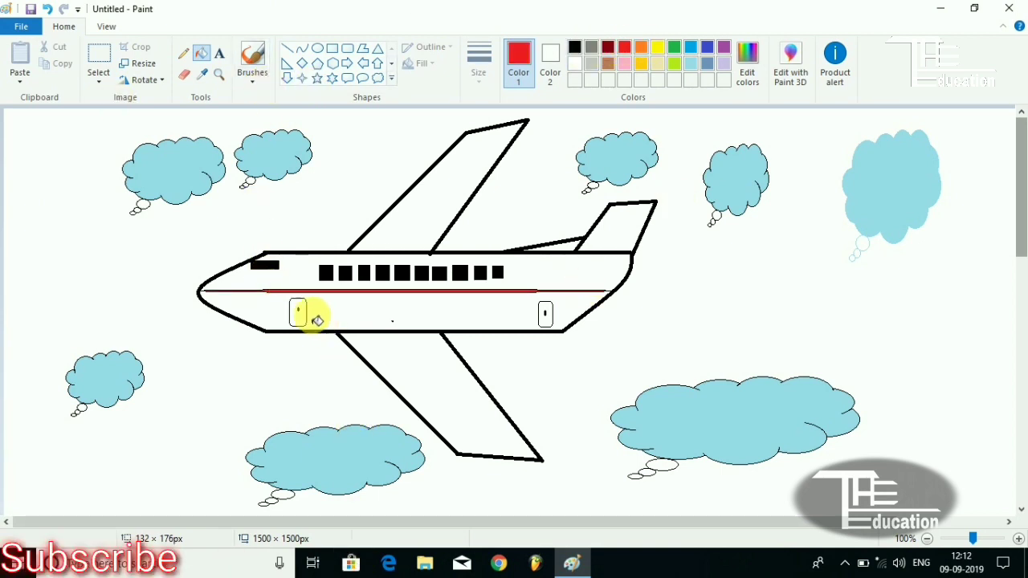
left_click(298, 315)
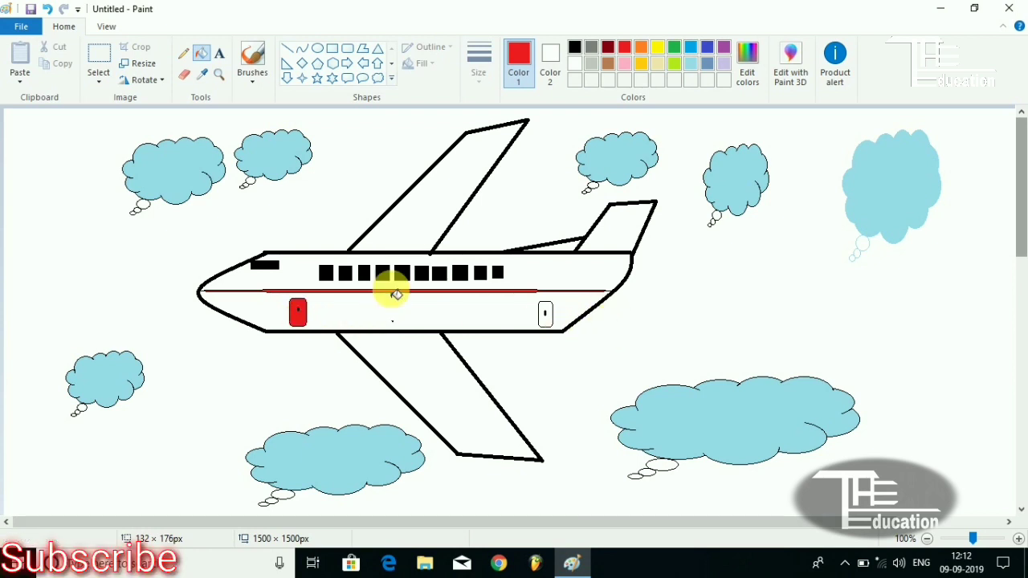
left_click(707, 47)
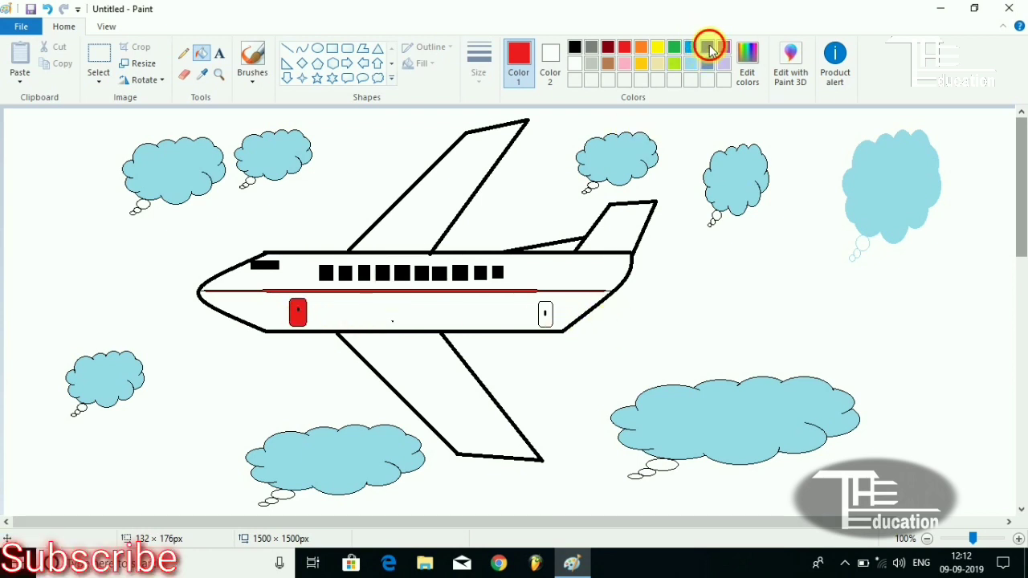
left_click(298, 313)
left_click(548, 318)
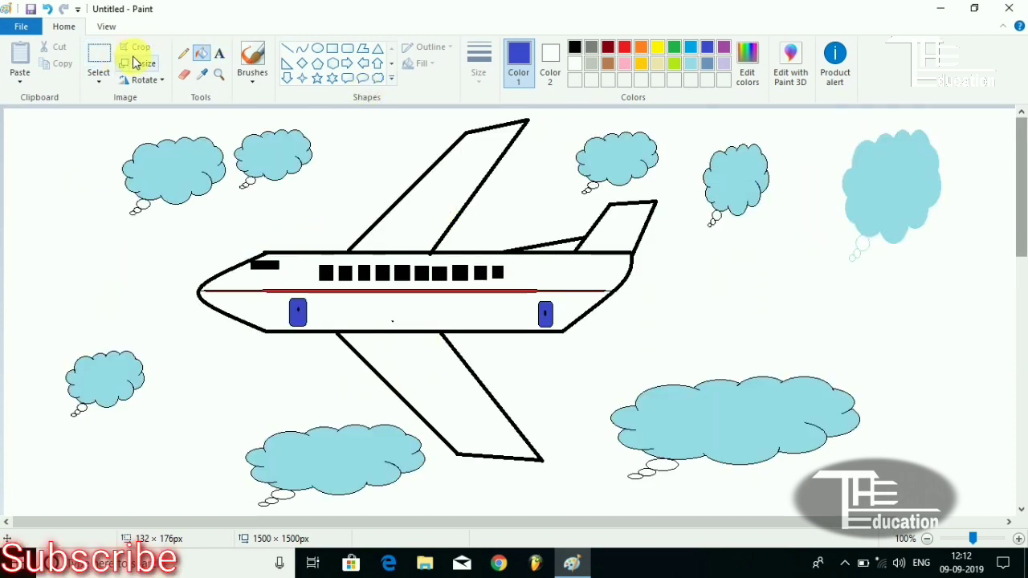
left_click(219, 53)
Type 'Aeroplane' in a text box between the doors, narrow the box and select the word
left_click(350, 308)
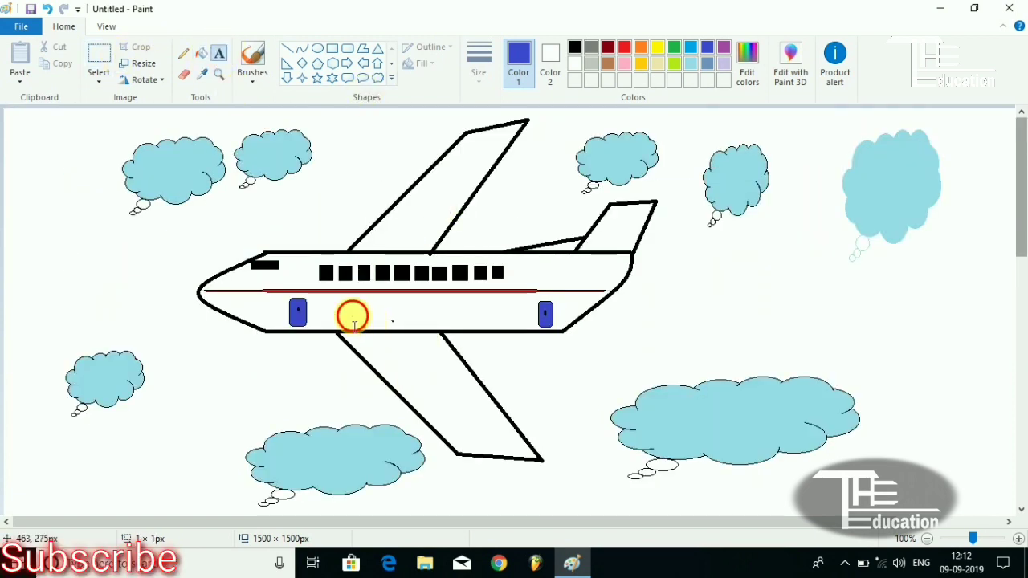
type("Ace")
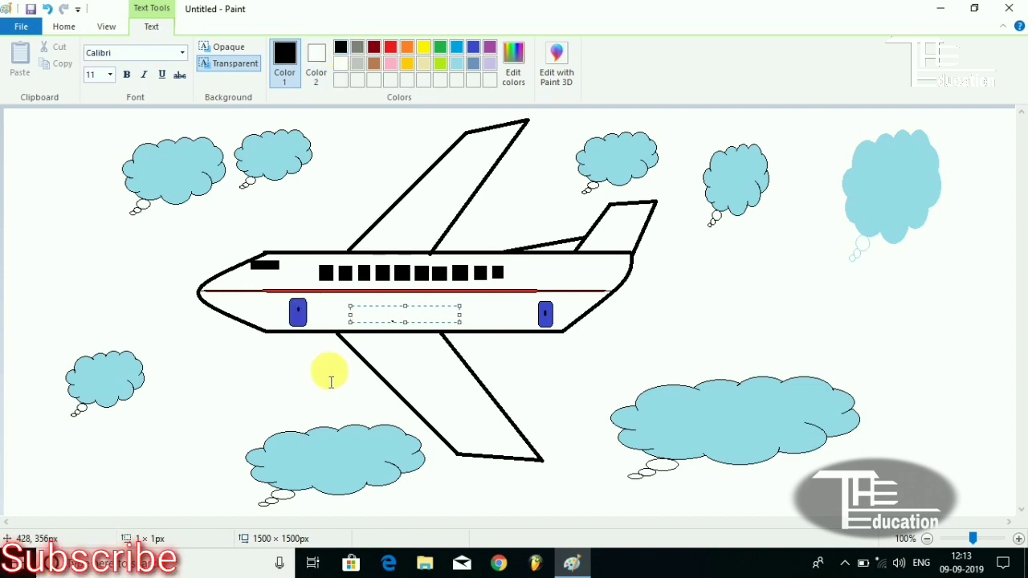
type("Aeroplane")
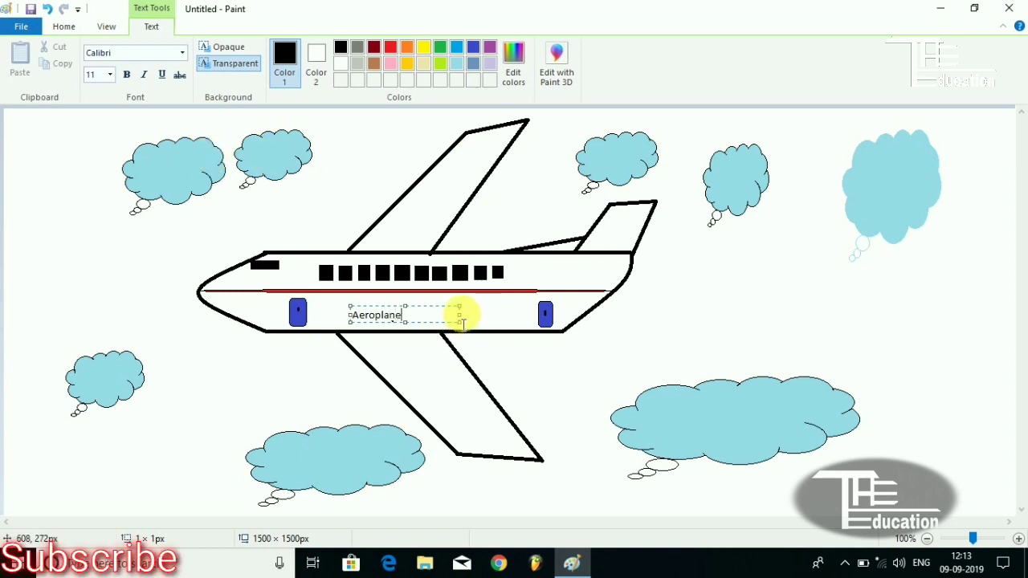
left_click_drag(465, 318, 416, 315)
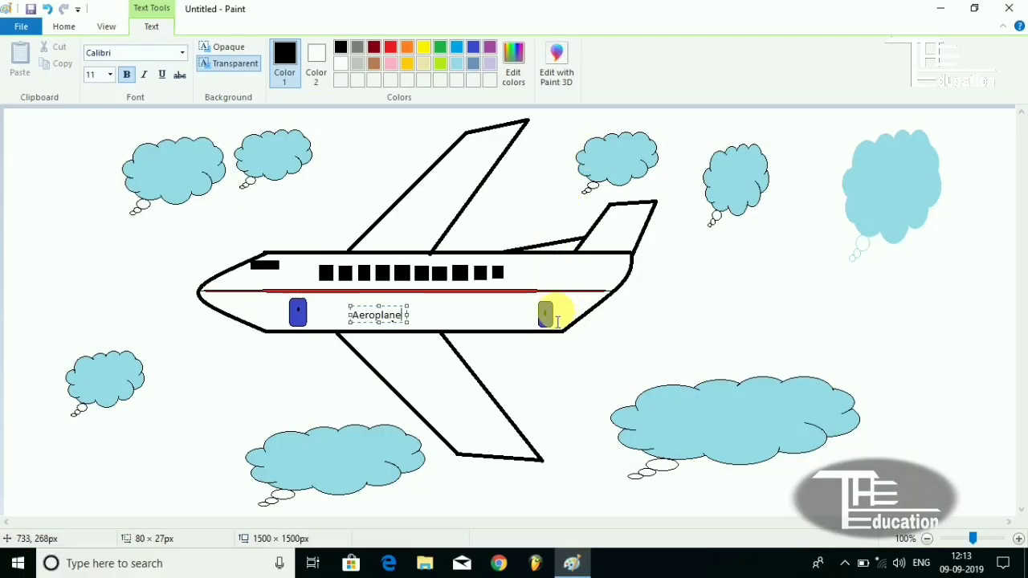
left_click_drag(403, 316, 348, 315)
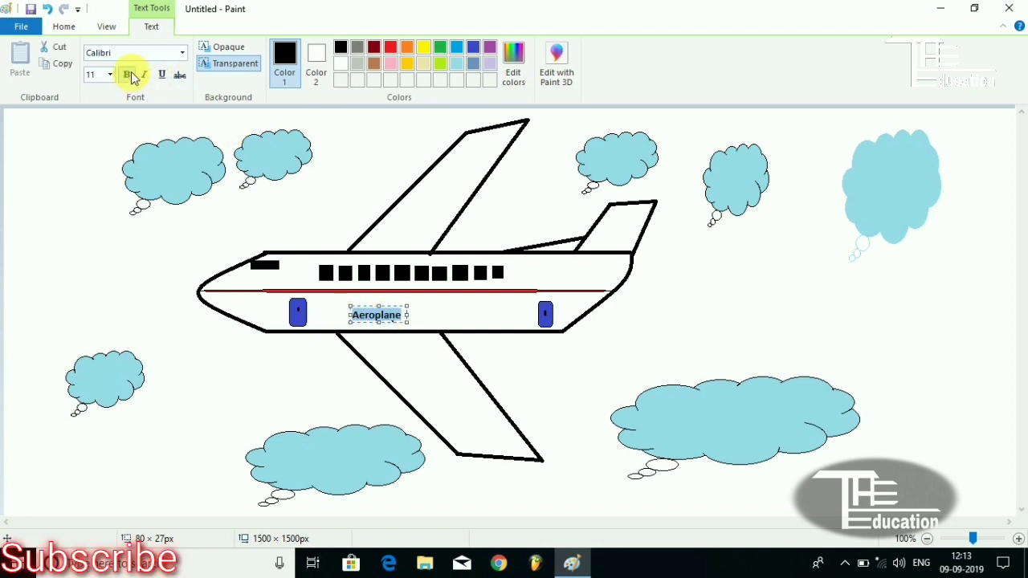
Set the selected label's font to Clarendon
left_click(183, 53)
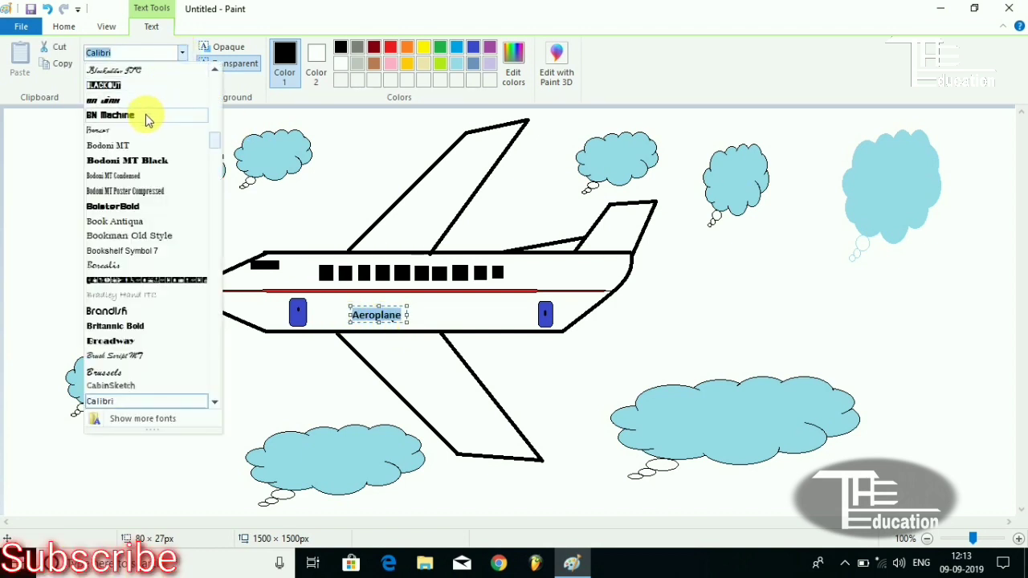
scroll(138, 321, "down", 2)
scroll(137, 321, "down", 3)
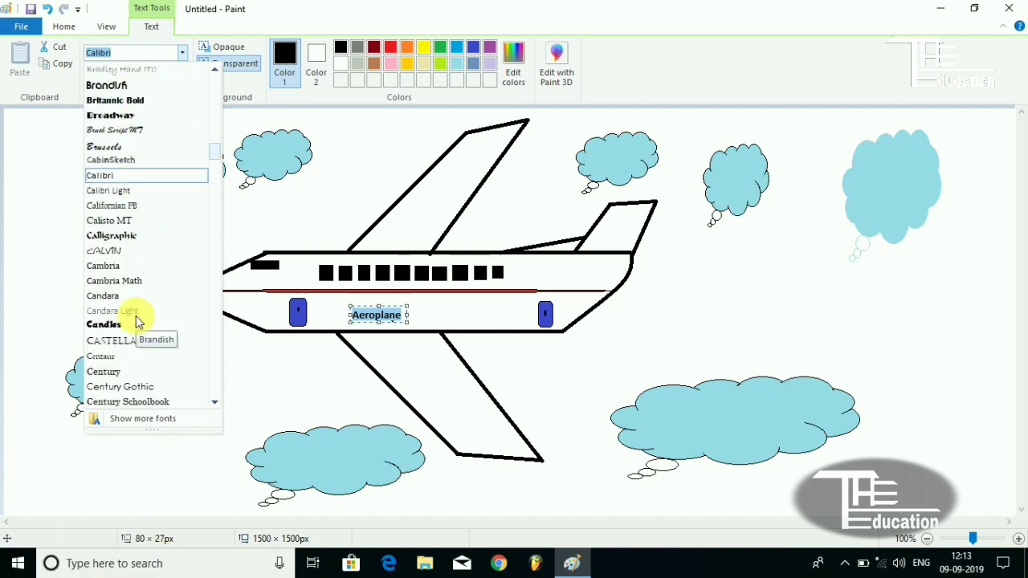
scroll(137, 322, "down", 1)
scroll(136, 321, "down", 2)
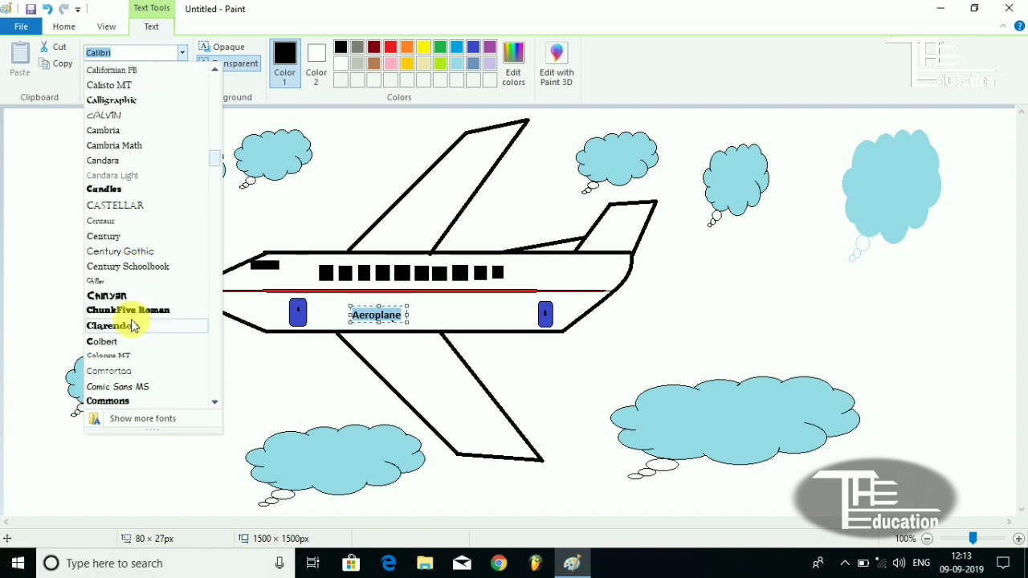
left_click(131, 323)
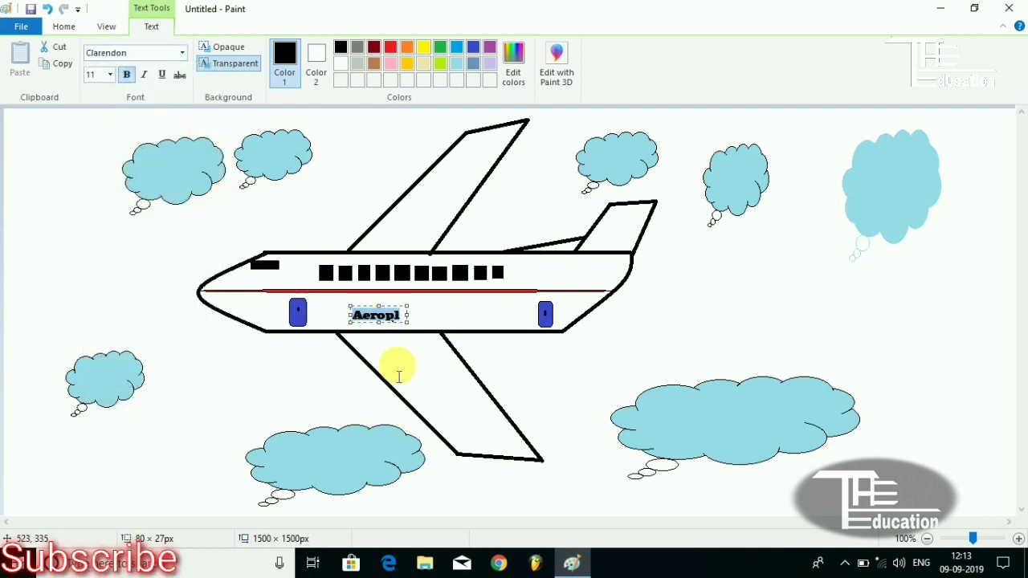
Widen the text box, restore the accidentally deleted text, and commit the label
mouse_move(415, 316)
left_mouse_down()
mouse_move(474, 323)
mouse_move(434, 321)
left_mouse_up()
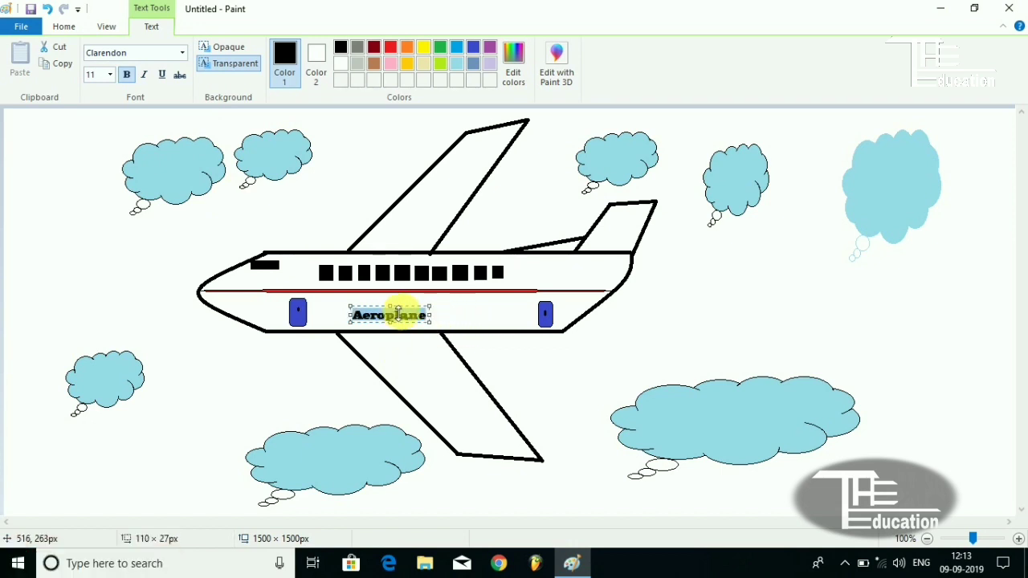
key("Delete")
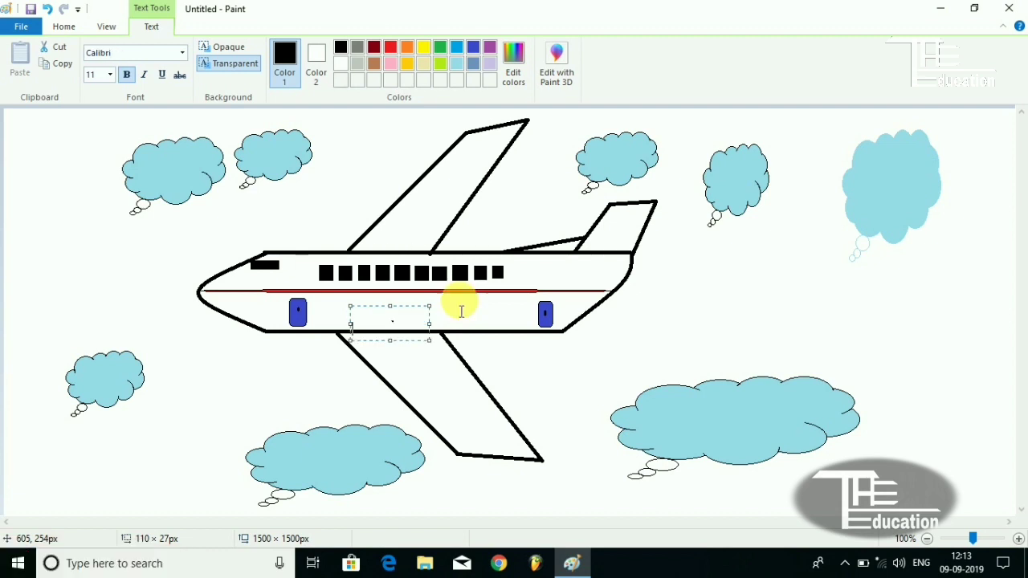
key("ctrl+z")
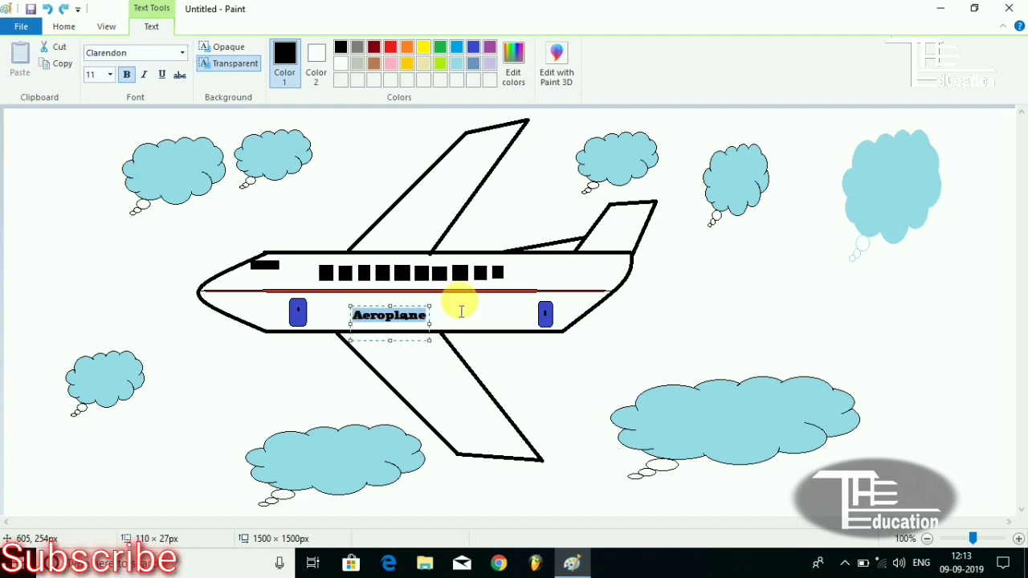
left_click(522, 366)
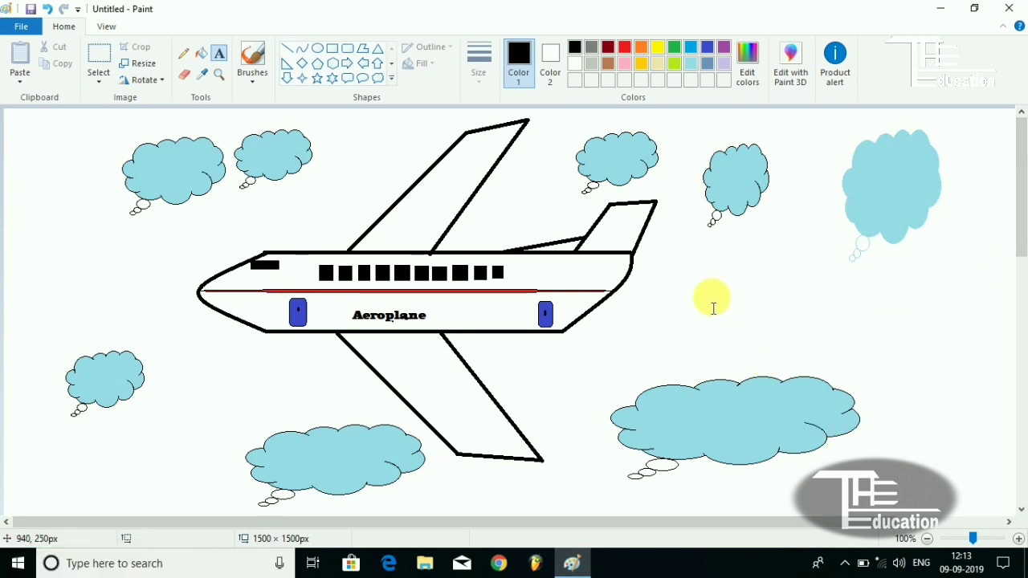
Fill the bubble circles of the top-left, lower-left, bottom-middle, bottom-right and right clouds blue
scroll(201, 386, "down", 3)
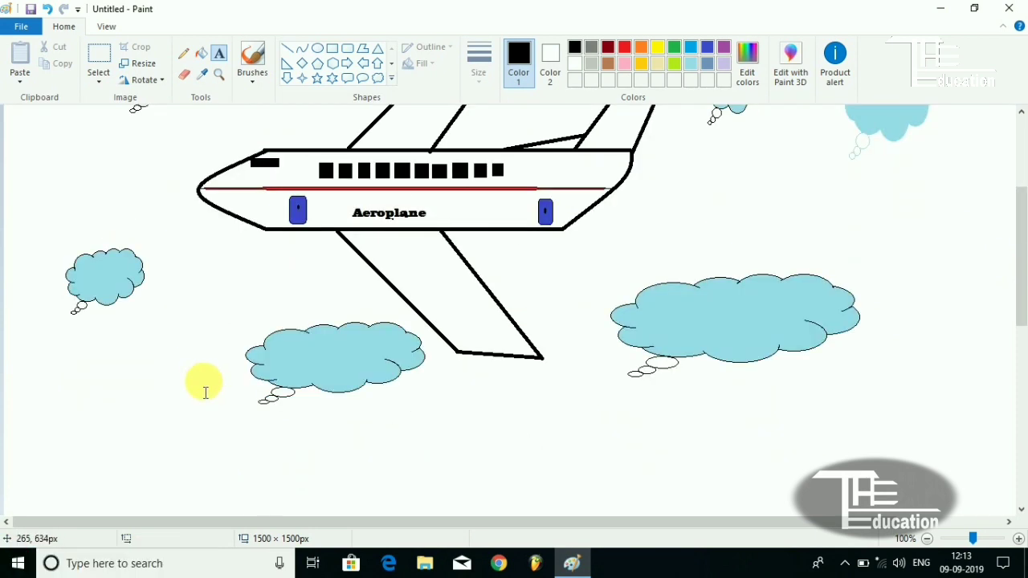
scroll(204, 386, "down", 5)
scroll(207, 388, "up", 8)
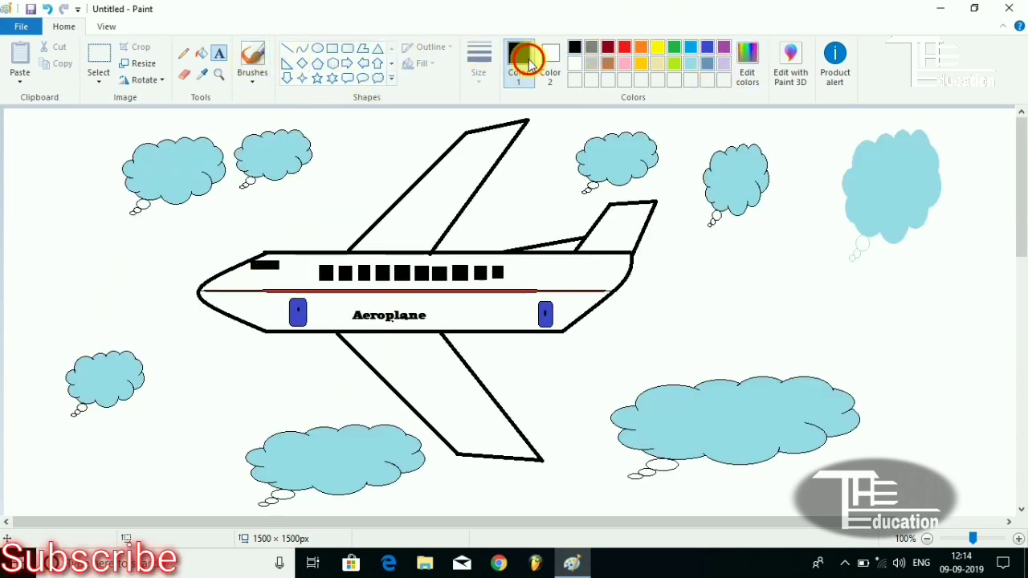
left_click(692, 48)
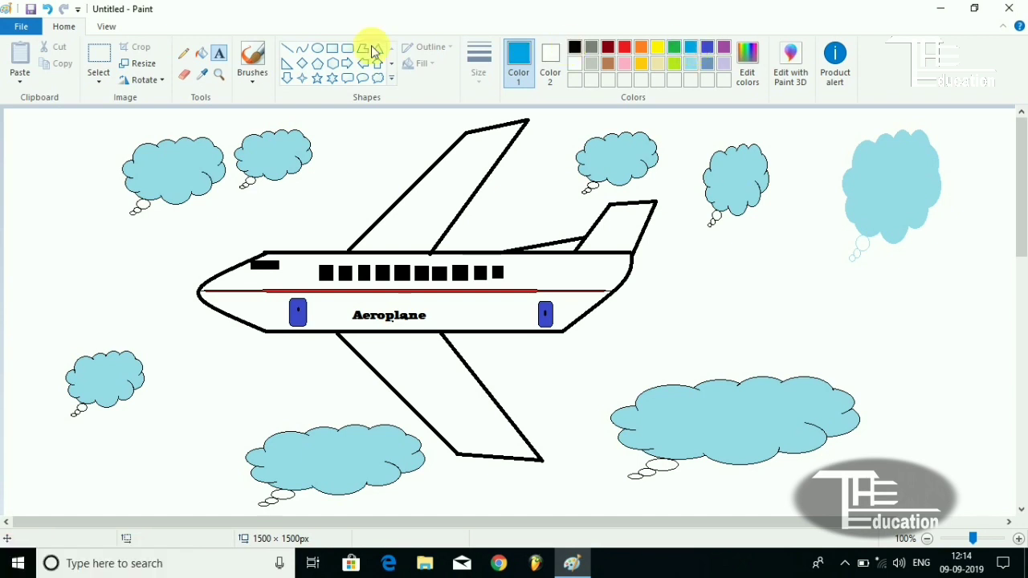
left_click(201, 53)
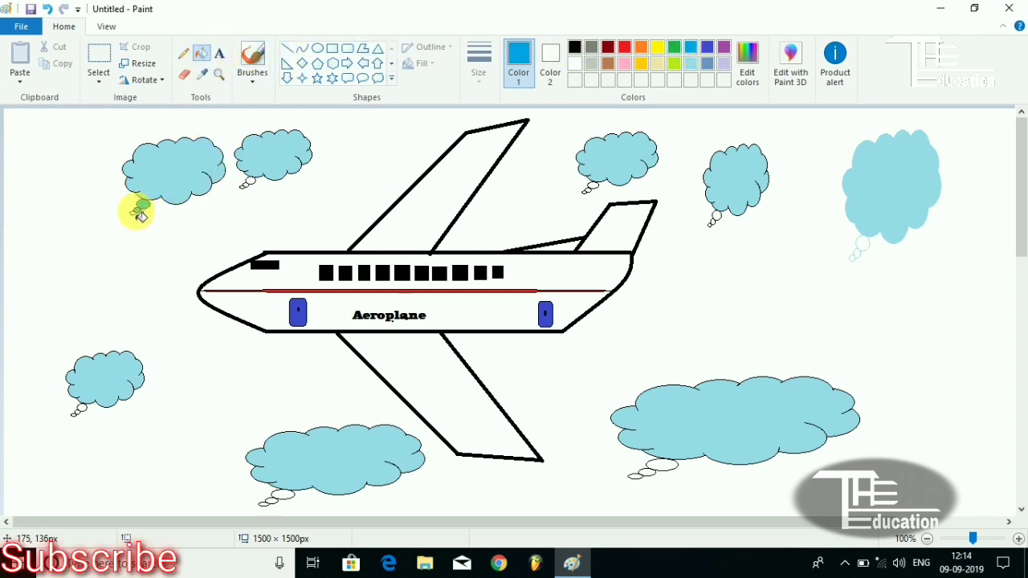
left_click(137, 210)
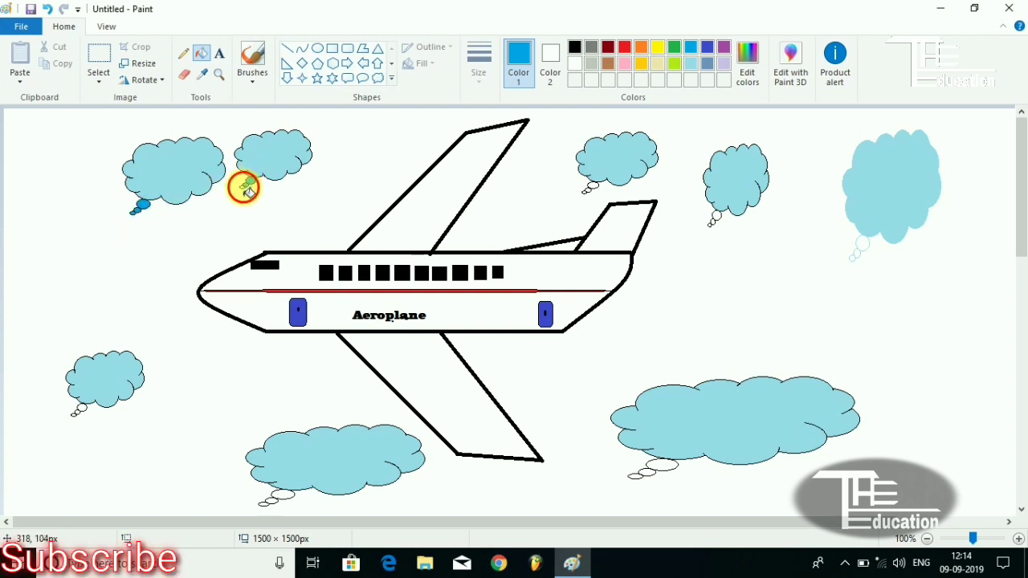
left_click(75, 415)
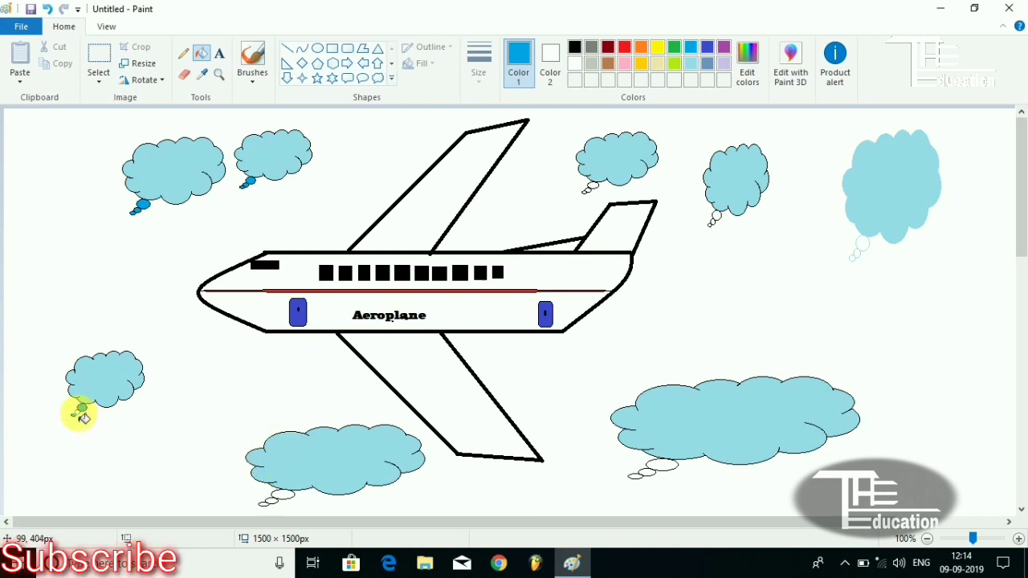
left_click(286, 497)
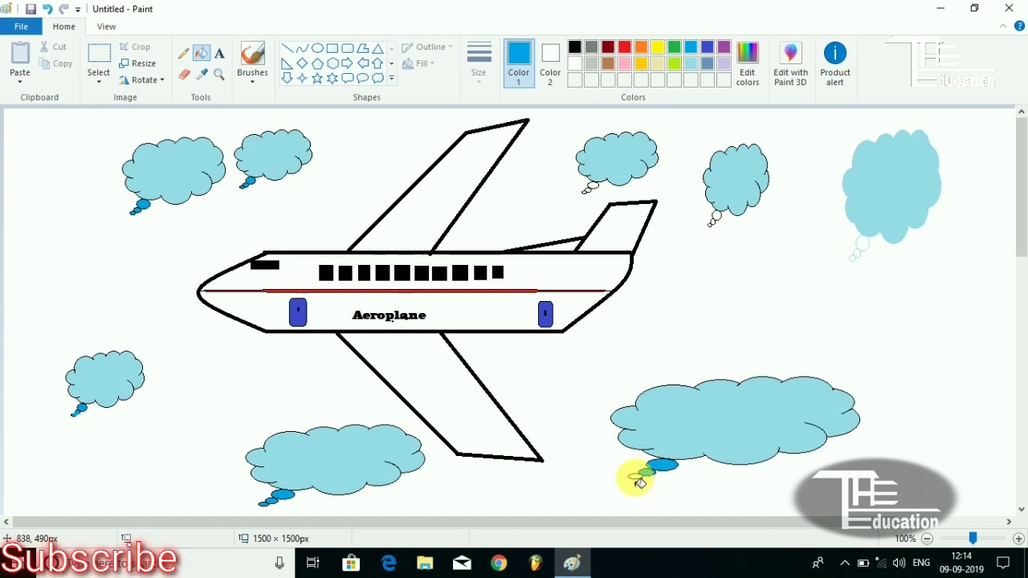
left_click(634, 475)
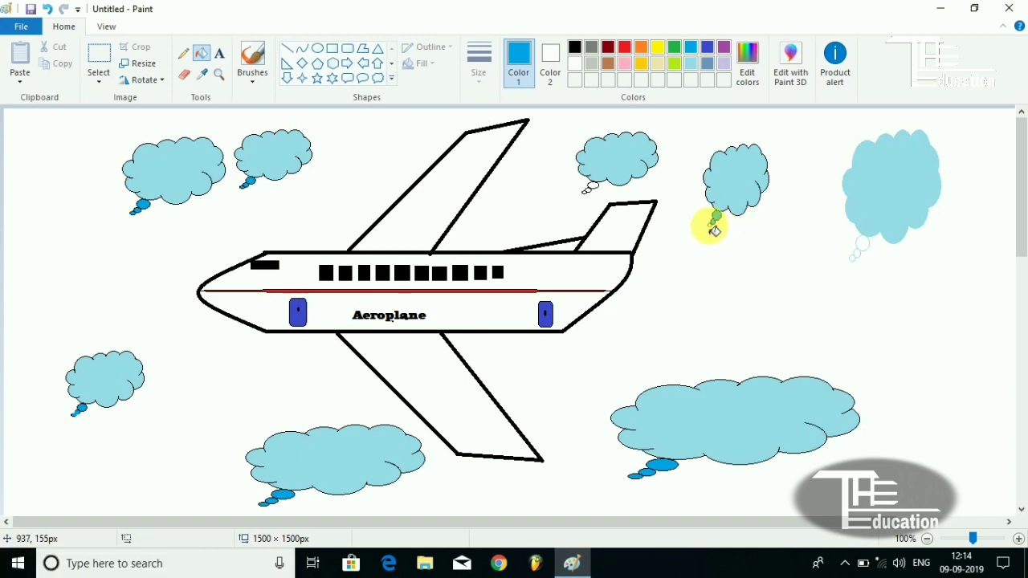
left_click(861, 244)
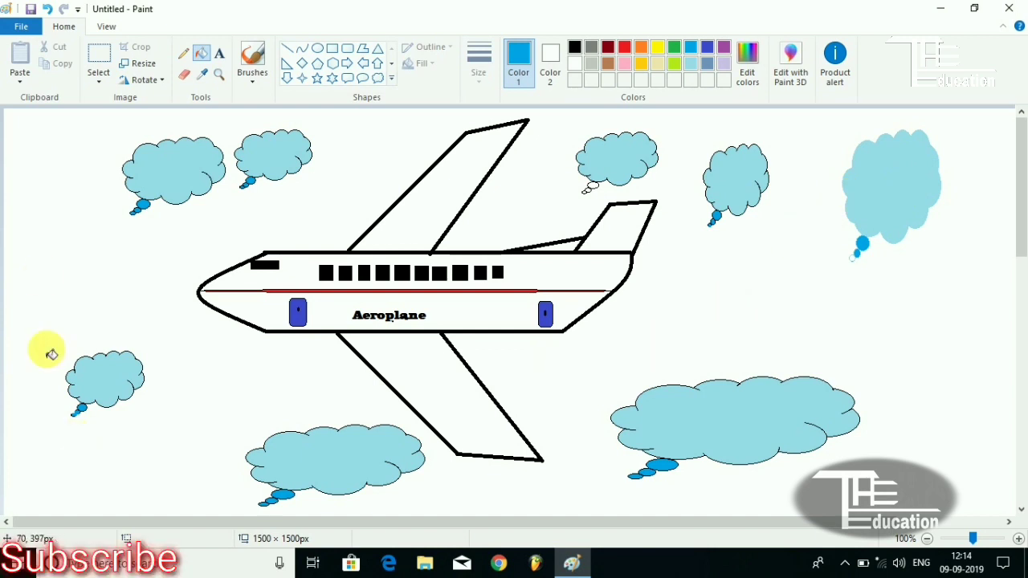
Refill the bubble circles under each cloud with the clouds' light blue
left_click(690, 64)
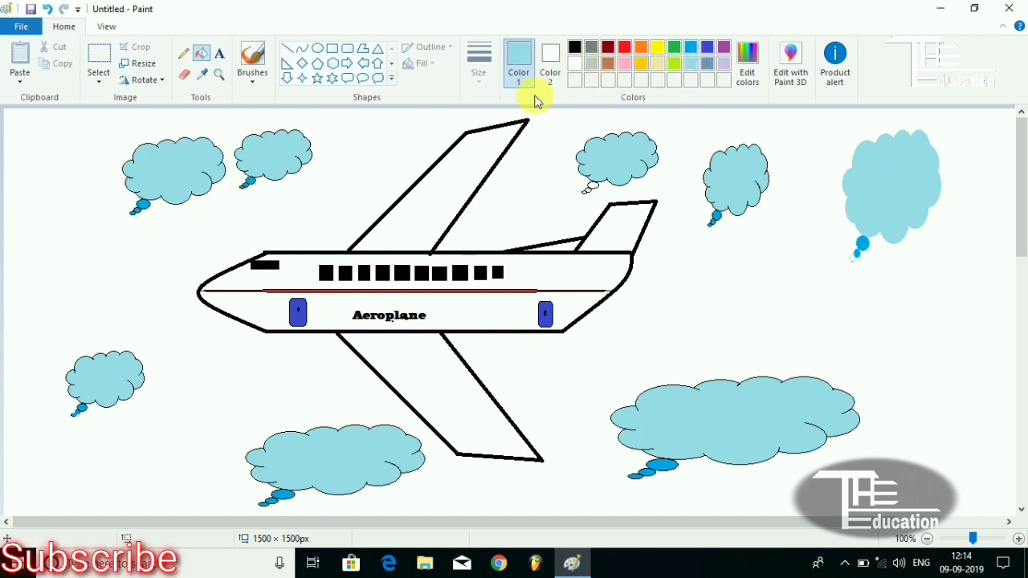
left_click(144, 205)
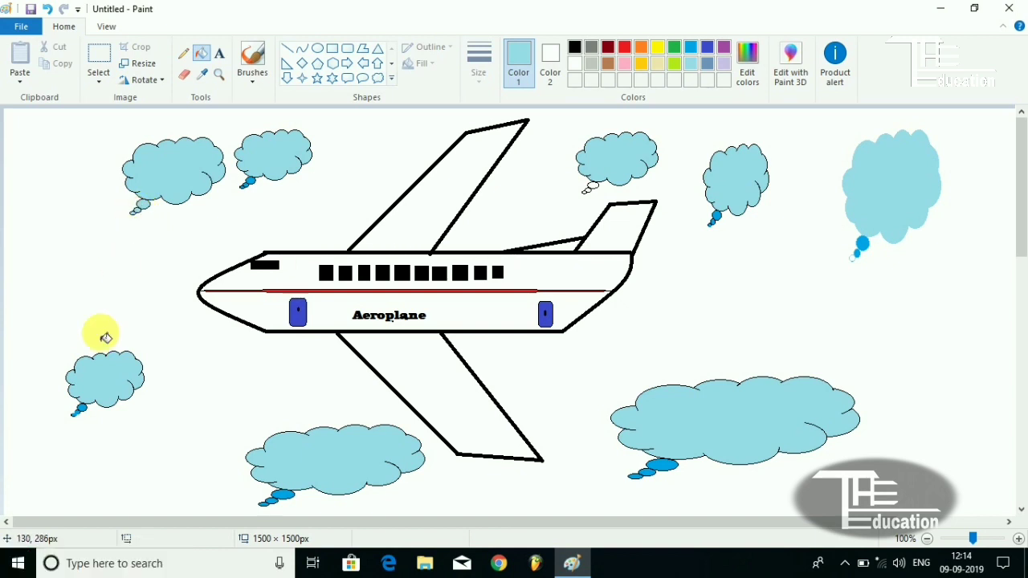
left_click(79, 410)
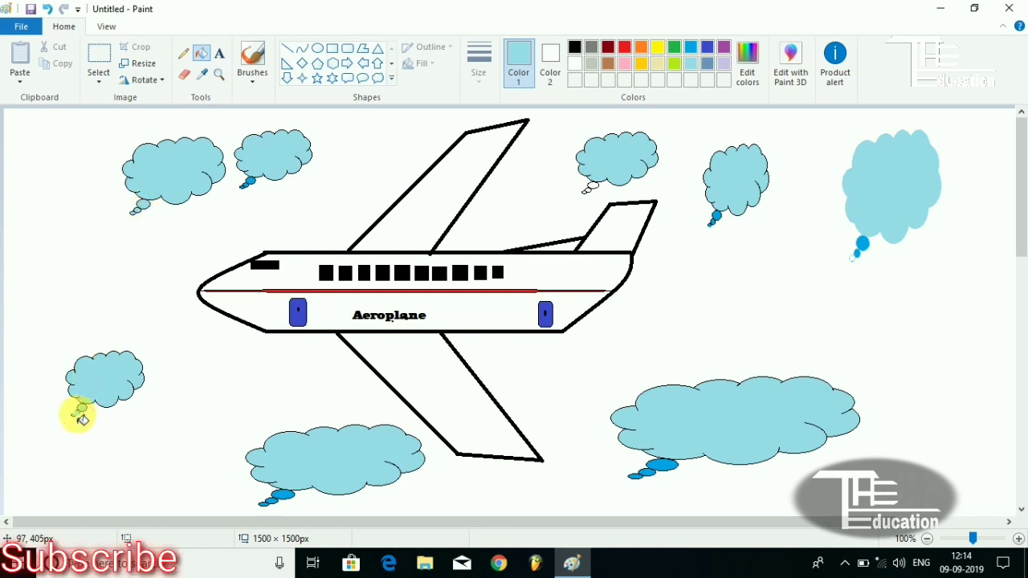
left_click(288, 494)
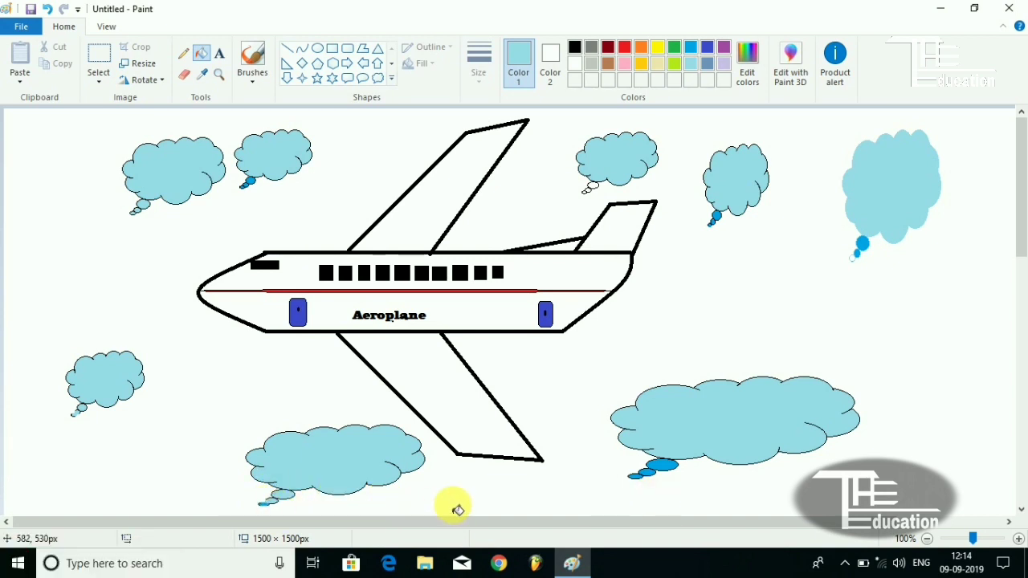
left_click(641, 475)
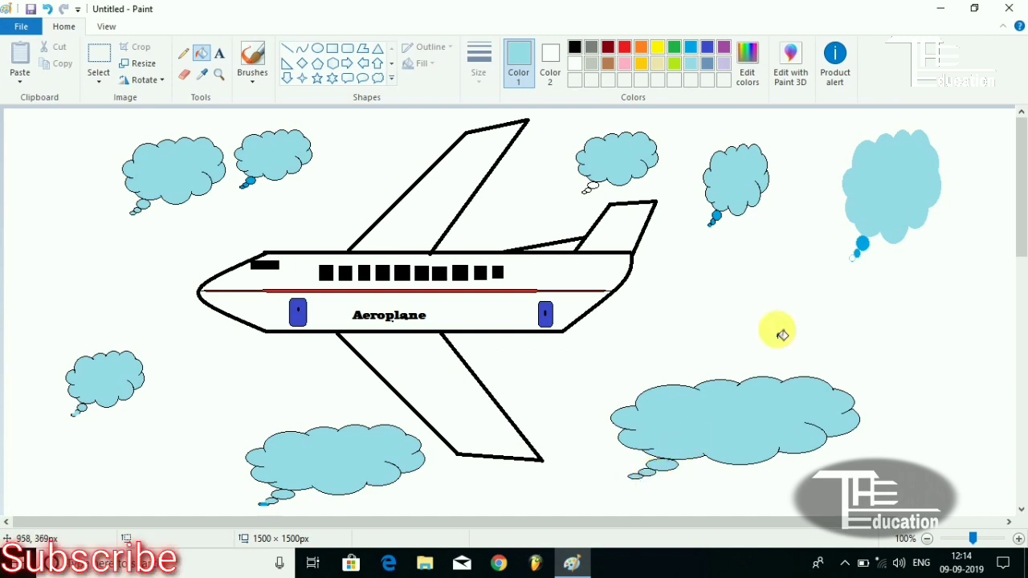
left_click(861, 244)
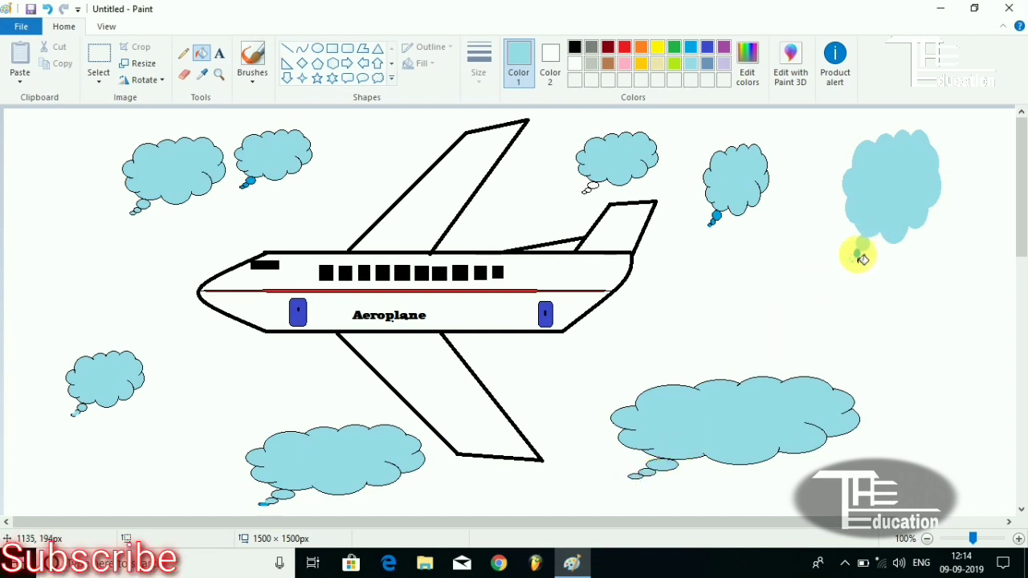
left_click(858, 254)
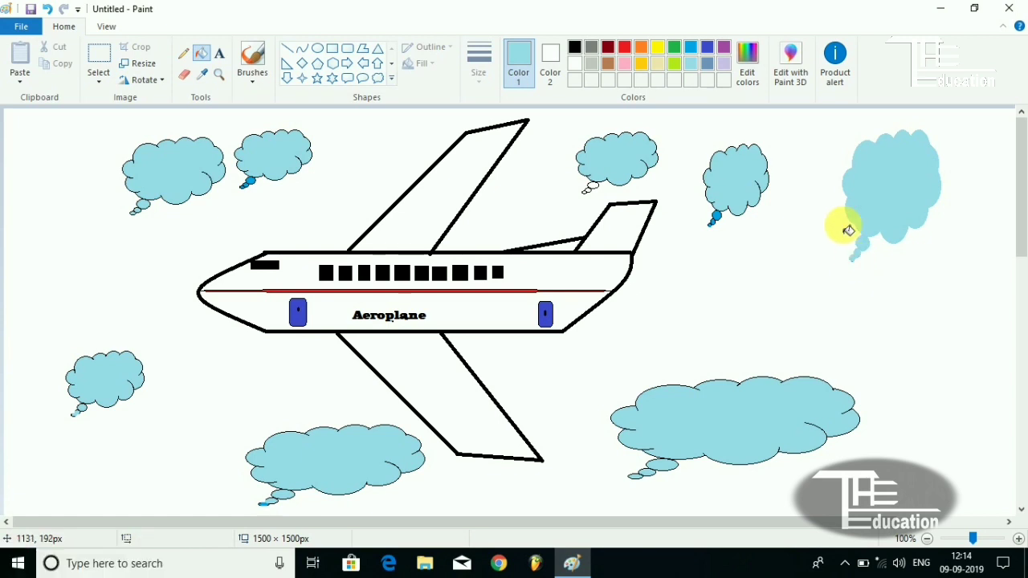
left_click(716, 216)
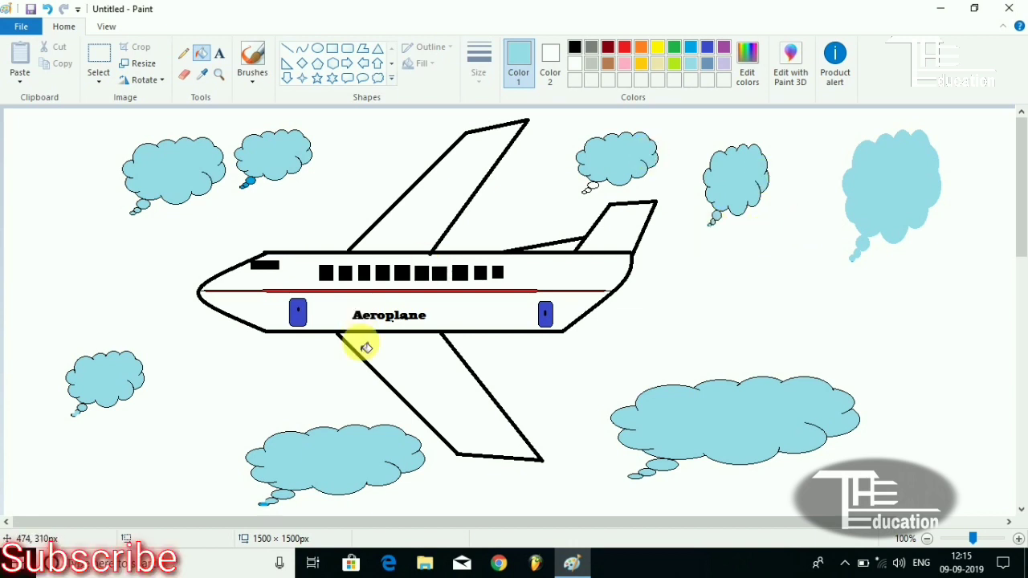
scroll(492, 344, "down", 3)
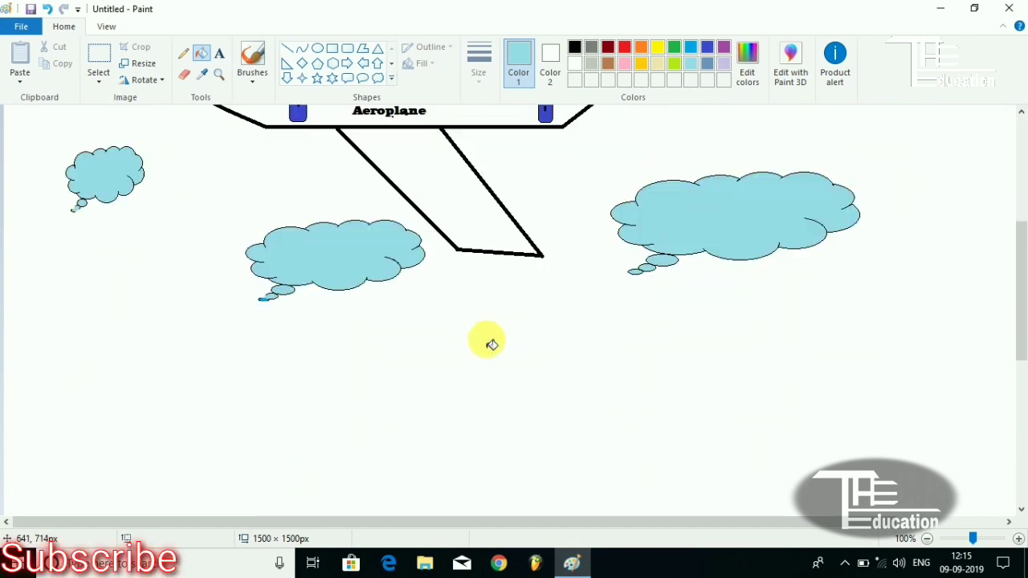
scroll(492, 344, "down", 1)
scroll(491, 344, "up", 4)
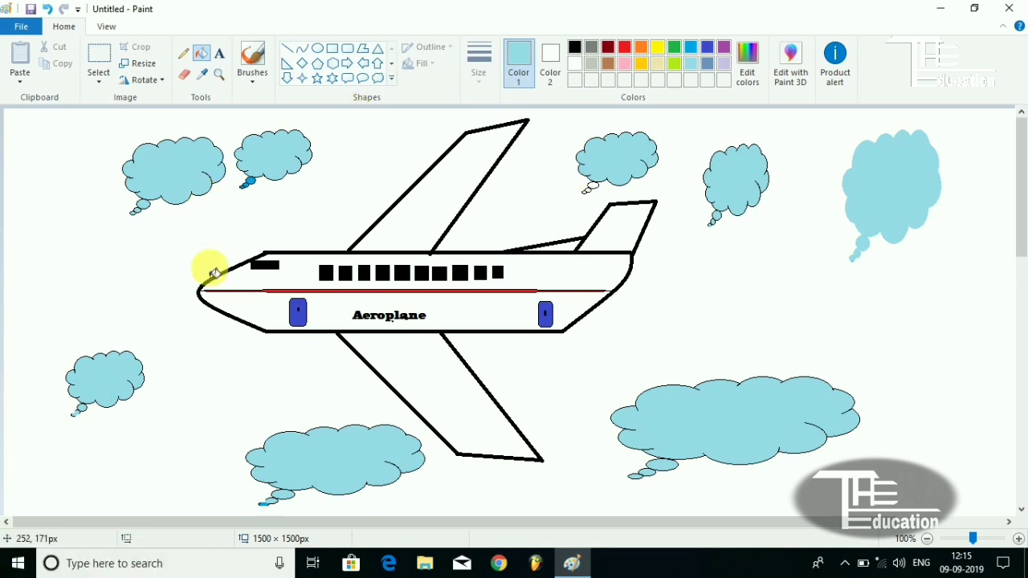